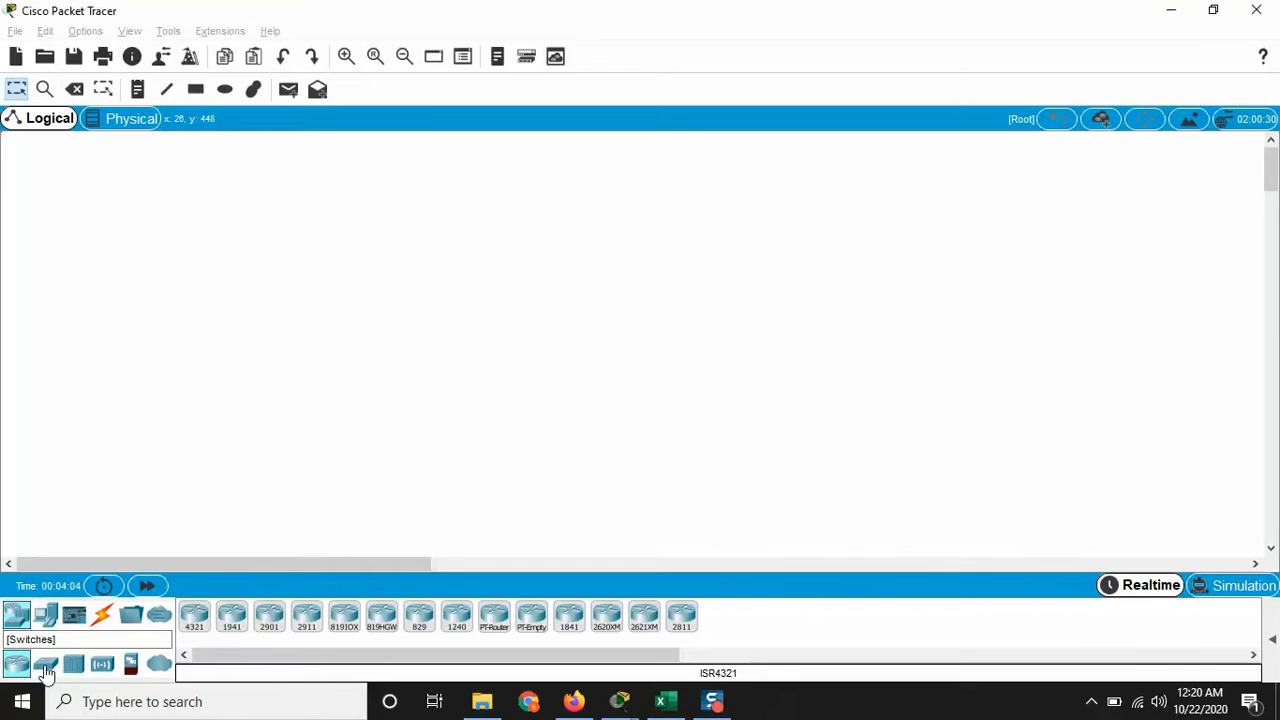
Look through the available switches, hubs, wireless devices, end devices and connection types in the device library
{"action": "left_click", "coordinate": [45, 666]}
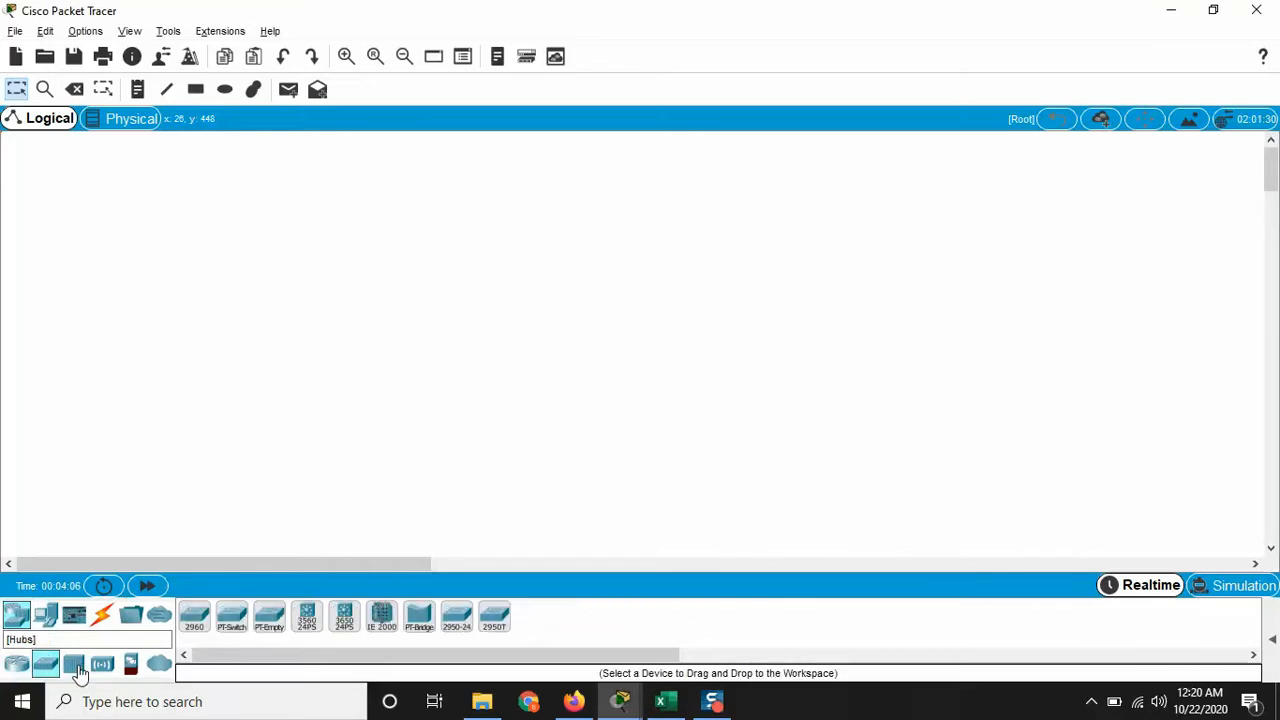
{"action": "left_click", "coordinate": [77, 670]}
{"action": "left_click", "coordinate": [104, 666]}
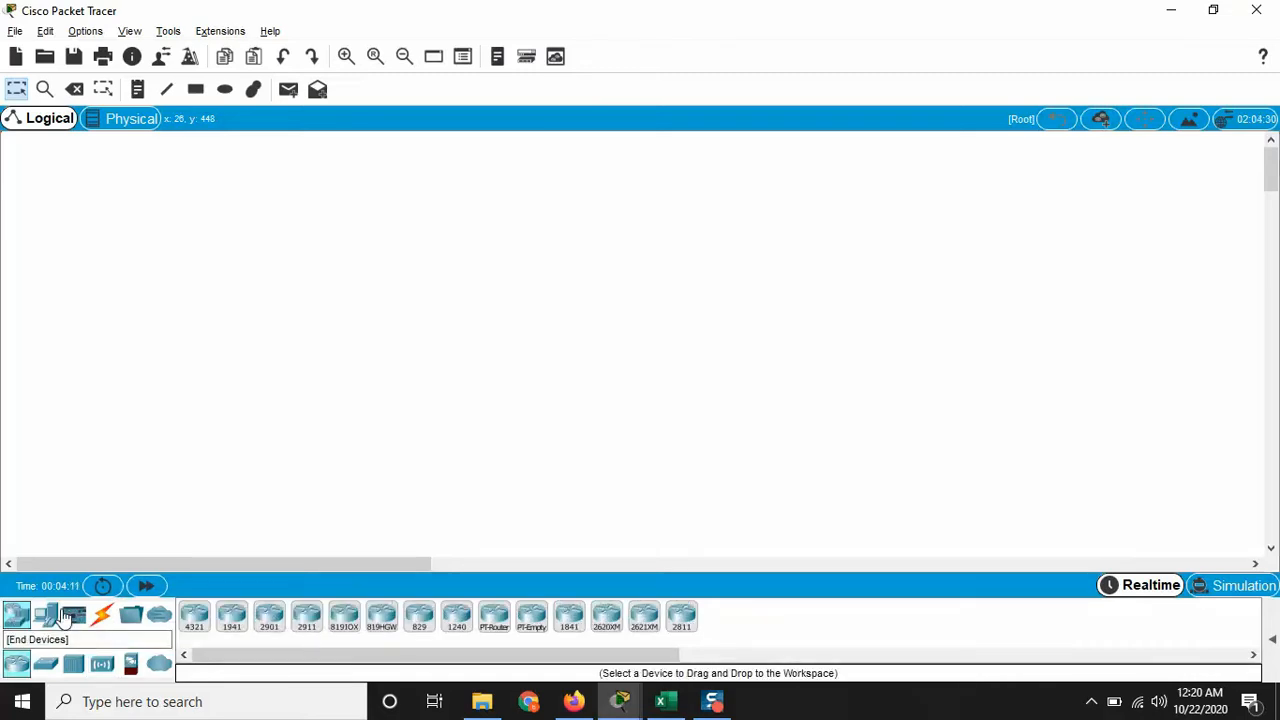
{"action": "left_click", "coordinate": [50, 617]}
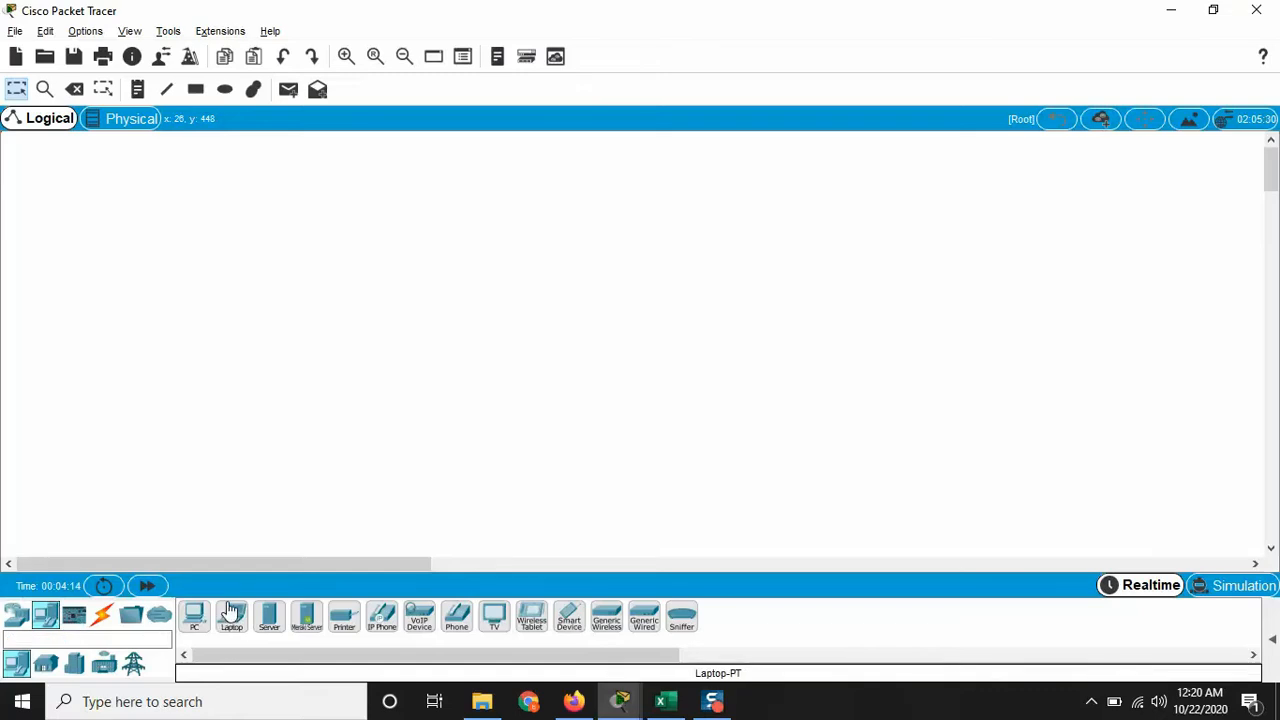
{"action": "left_click", "coordinate": [102, 614]}
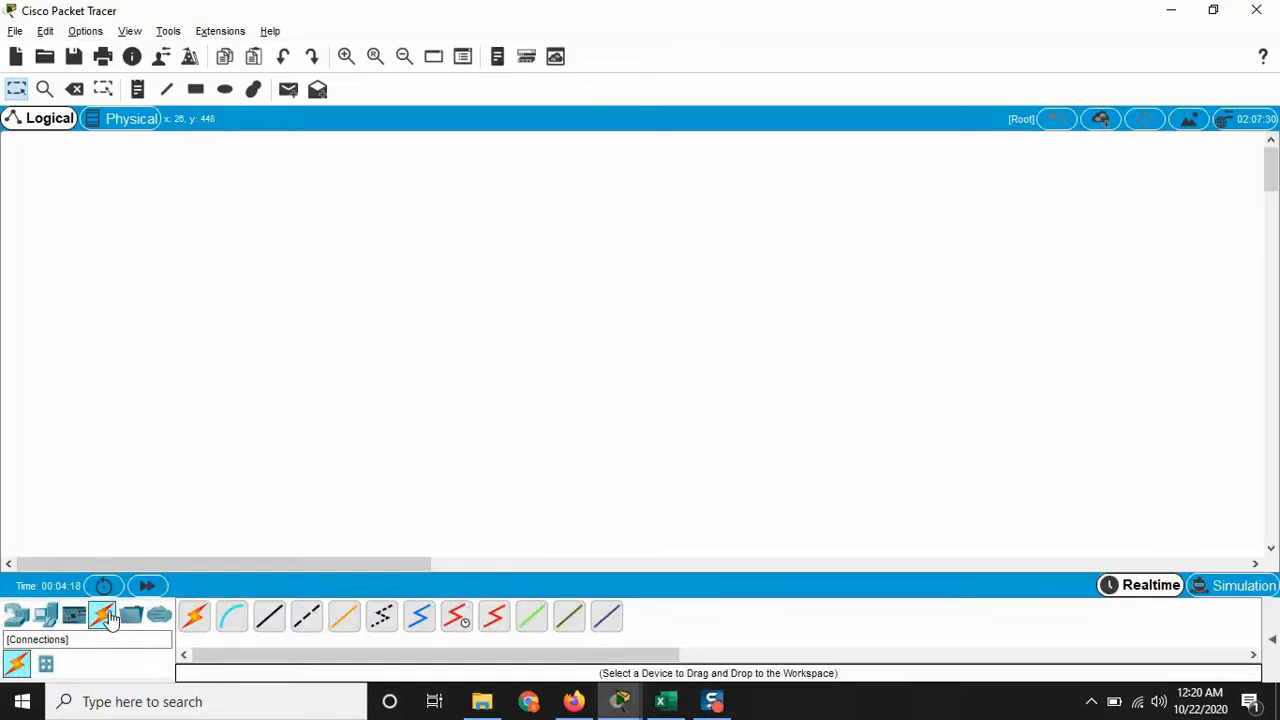
{"action": "left_click", "coordinate": [194, 612]}
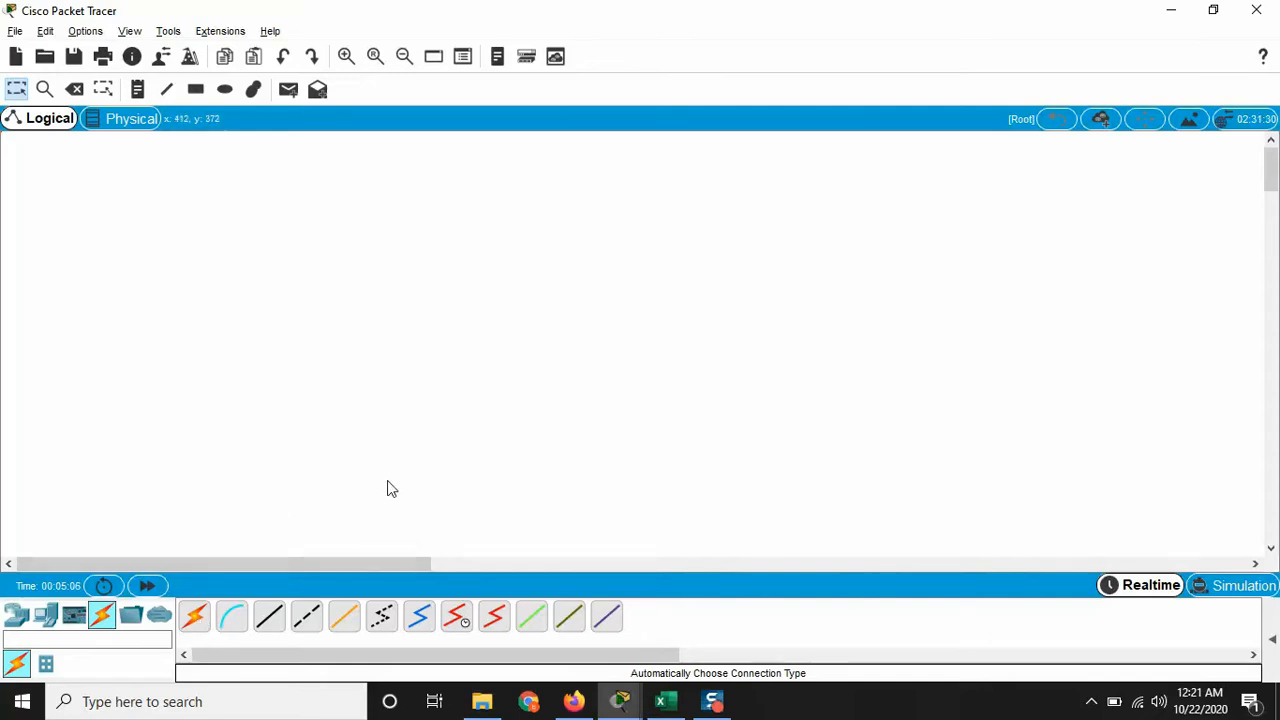
Place two PCs side by side in the logical workspace, aligned at about the same height
{"action": "left_click", "coordinate": [17, 616]}
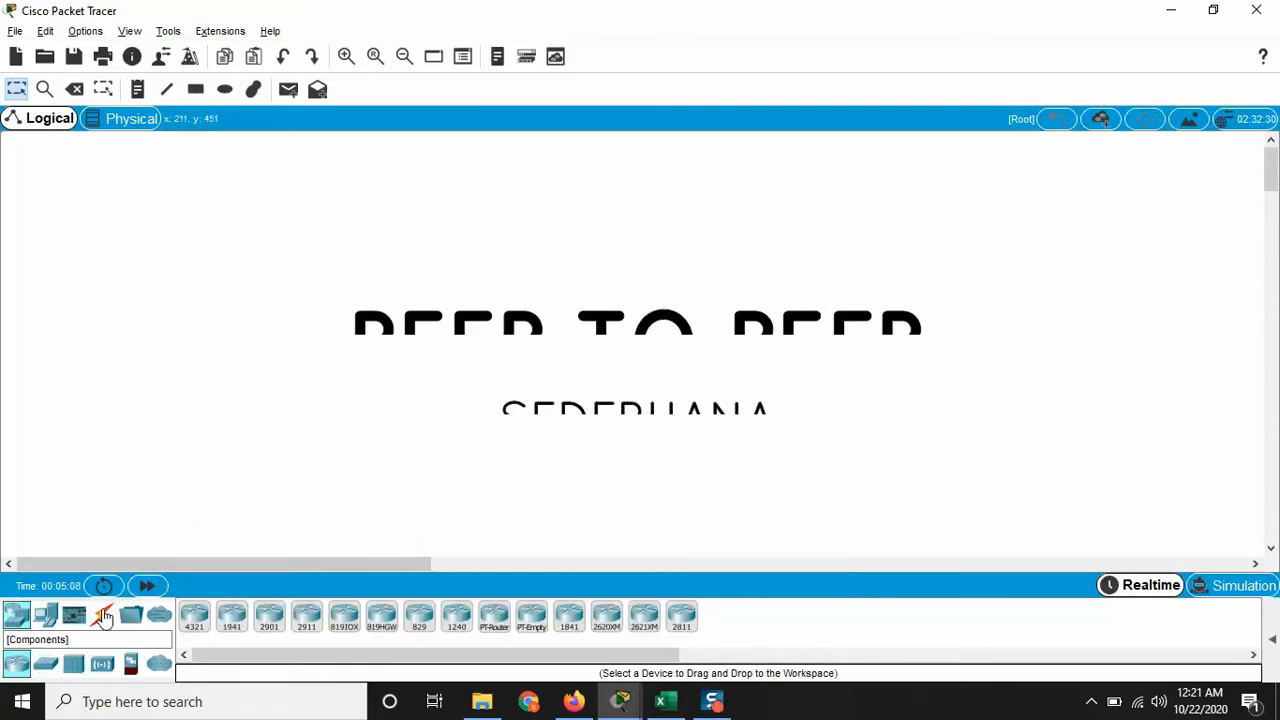
{"action": "left_click", "coordinate": [45, 617]}
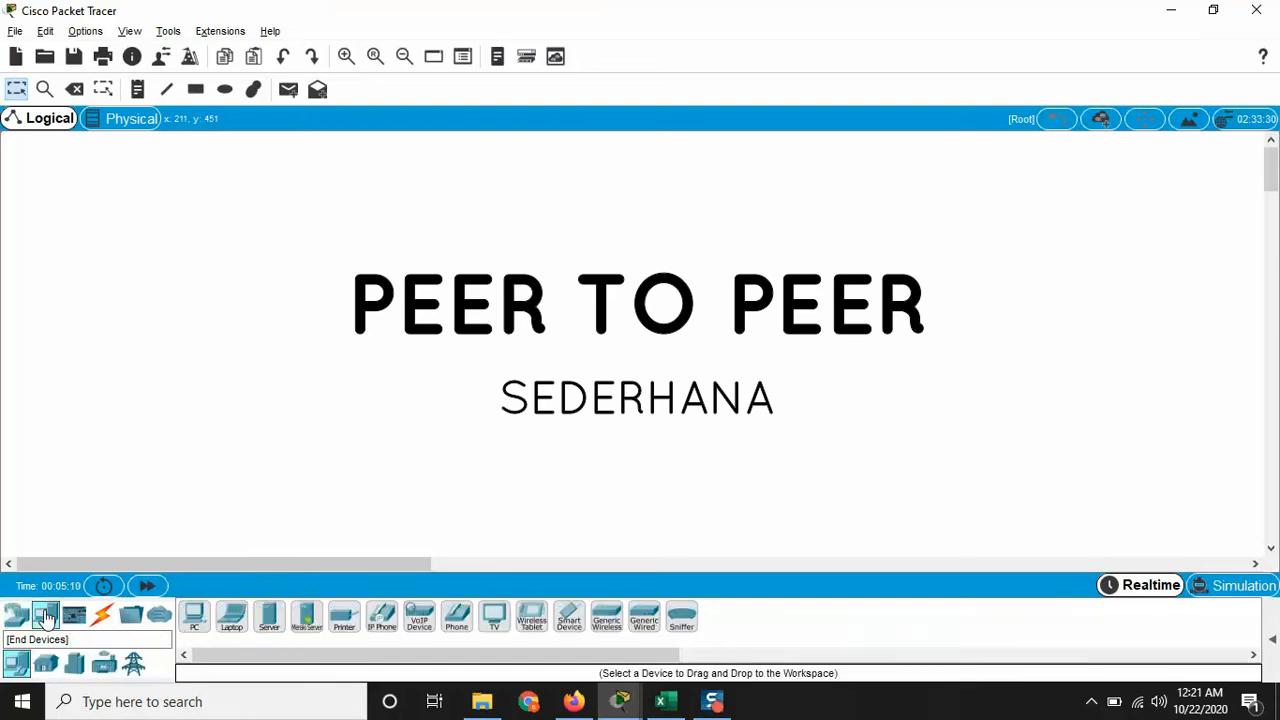
{"action": "left_click", "coordinate": [194, 616]}
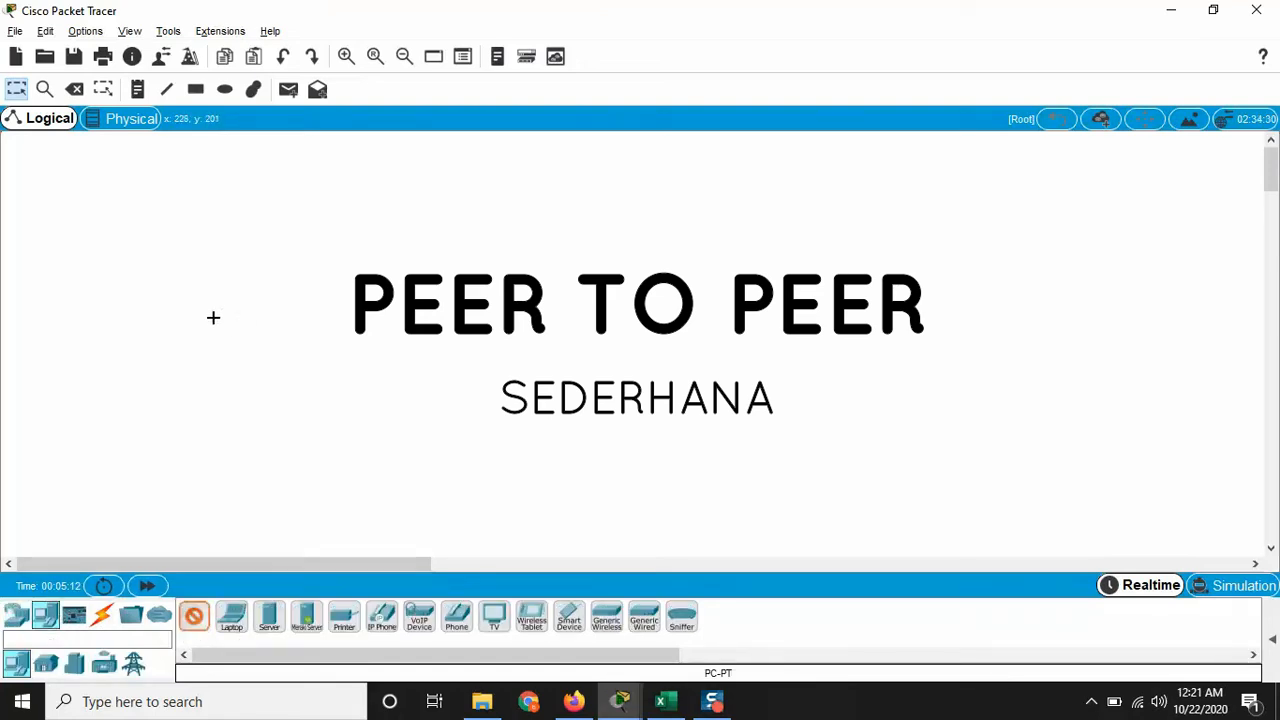
{"action": "left_click", "coordinate": [210, 310]}
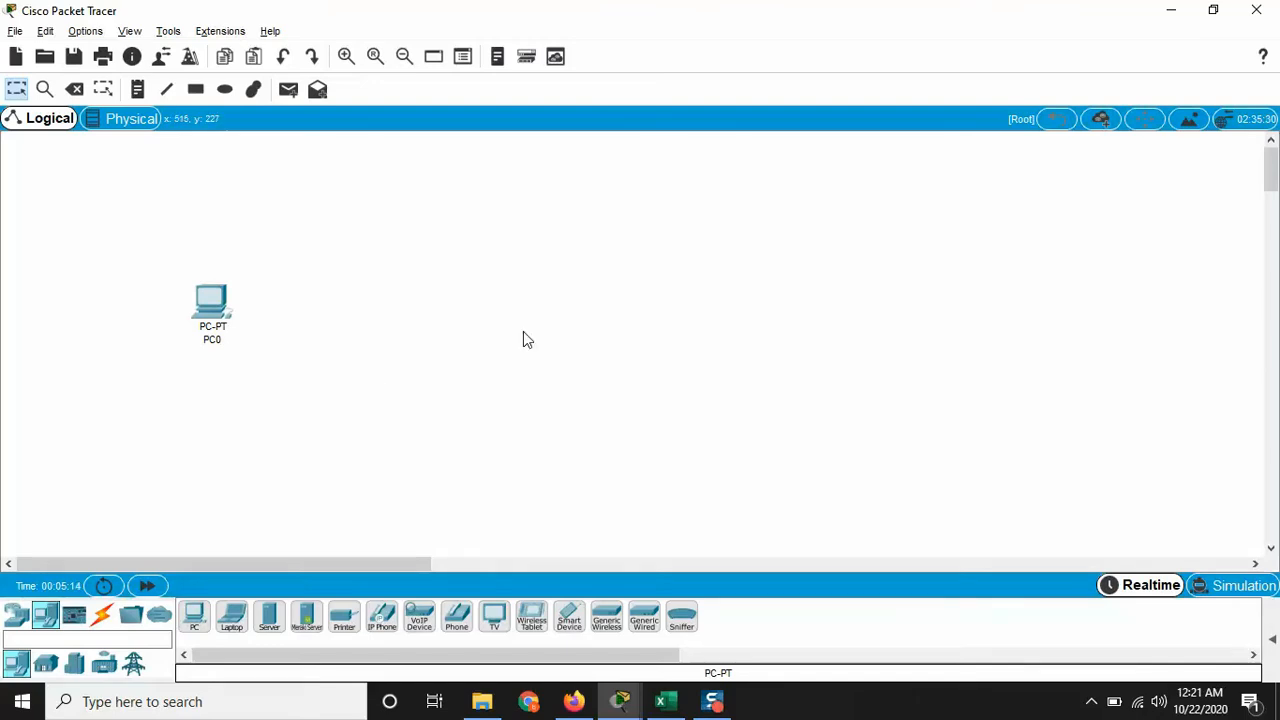
{"action": "left_click", "coordinate": [196, 618]}
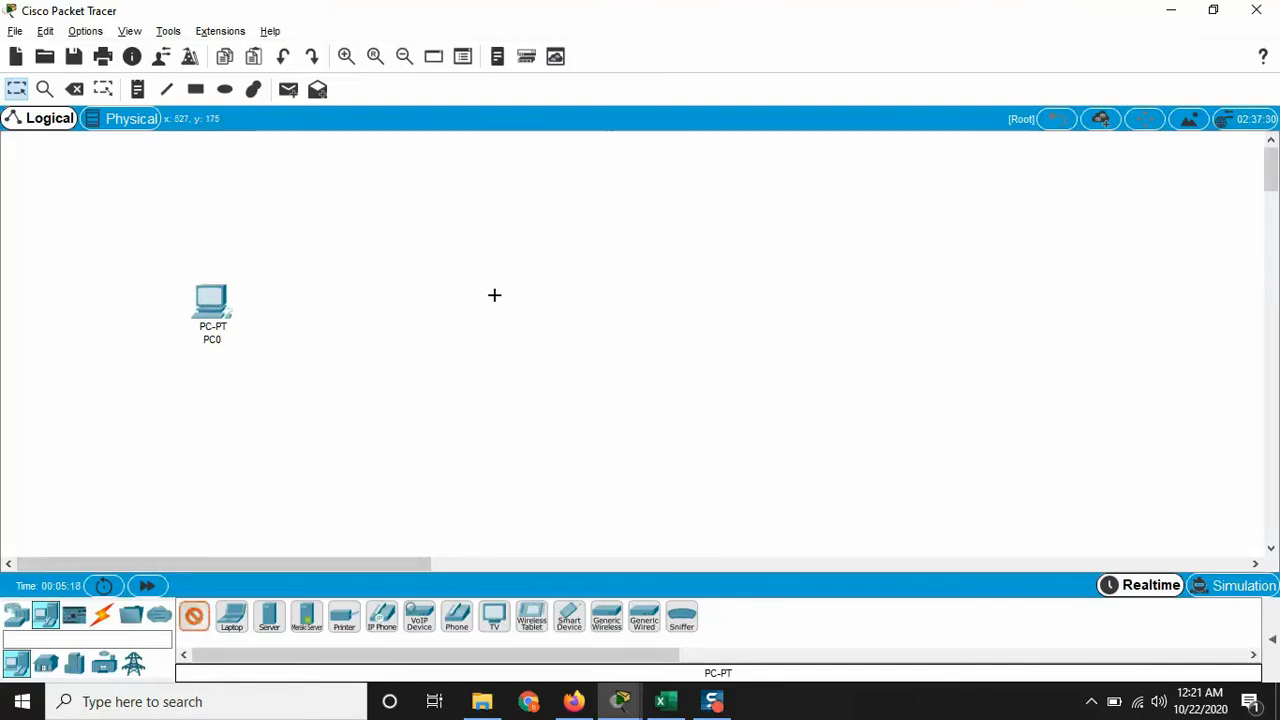
{"action": "left_click", "coordinate": [451, 314]}
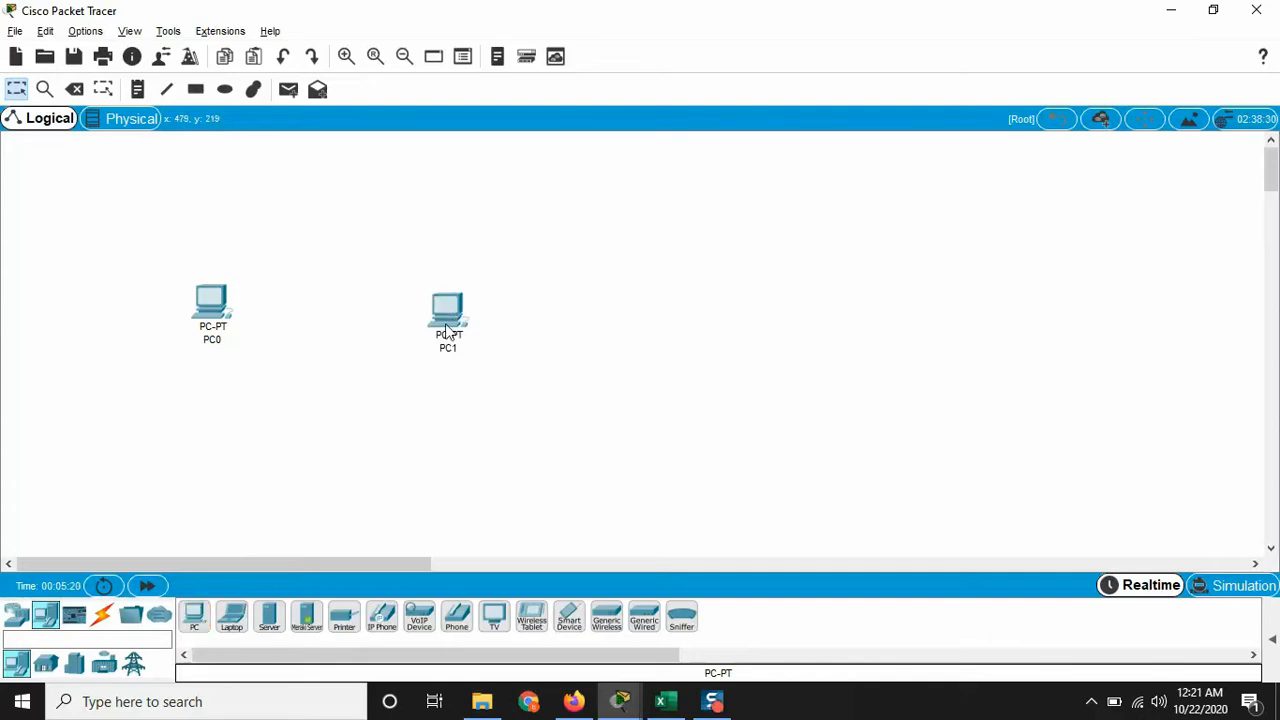
{"action": "mouse_move", "coordinate": [448, 313]}
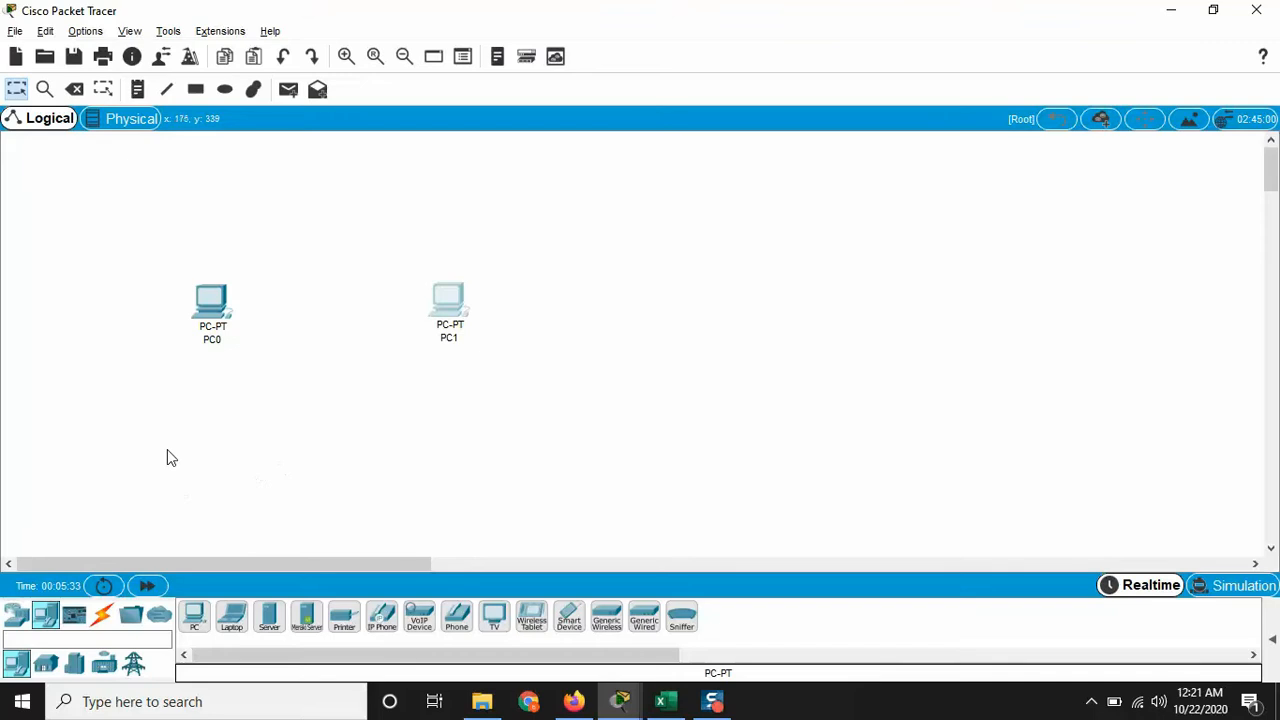
Connect PC0 to PC1 with an automatically chosen connection type
{"action": "left_click", "coordinate": [103, 616]}
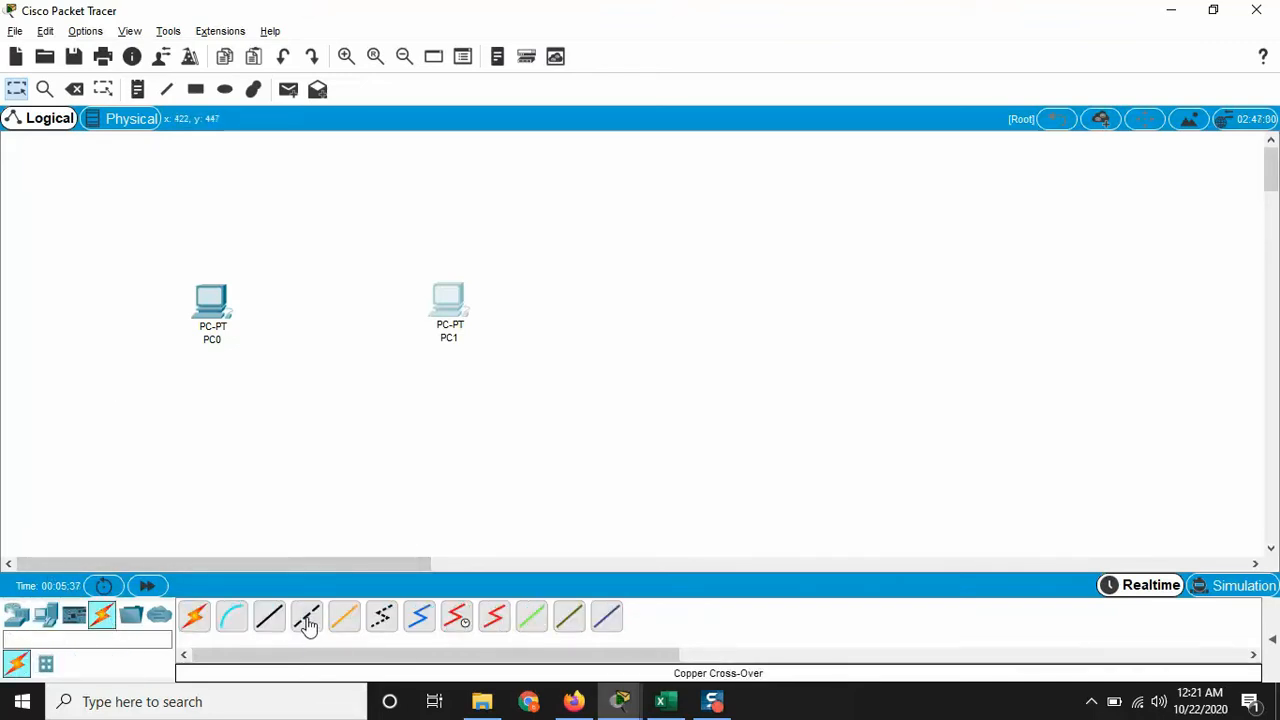
{"action": "left_click", "coordinate": [196, 616]}
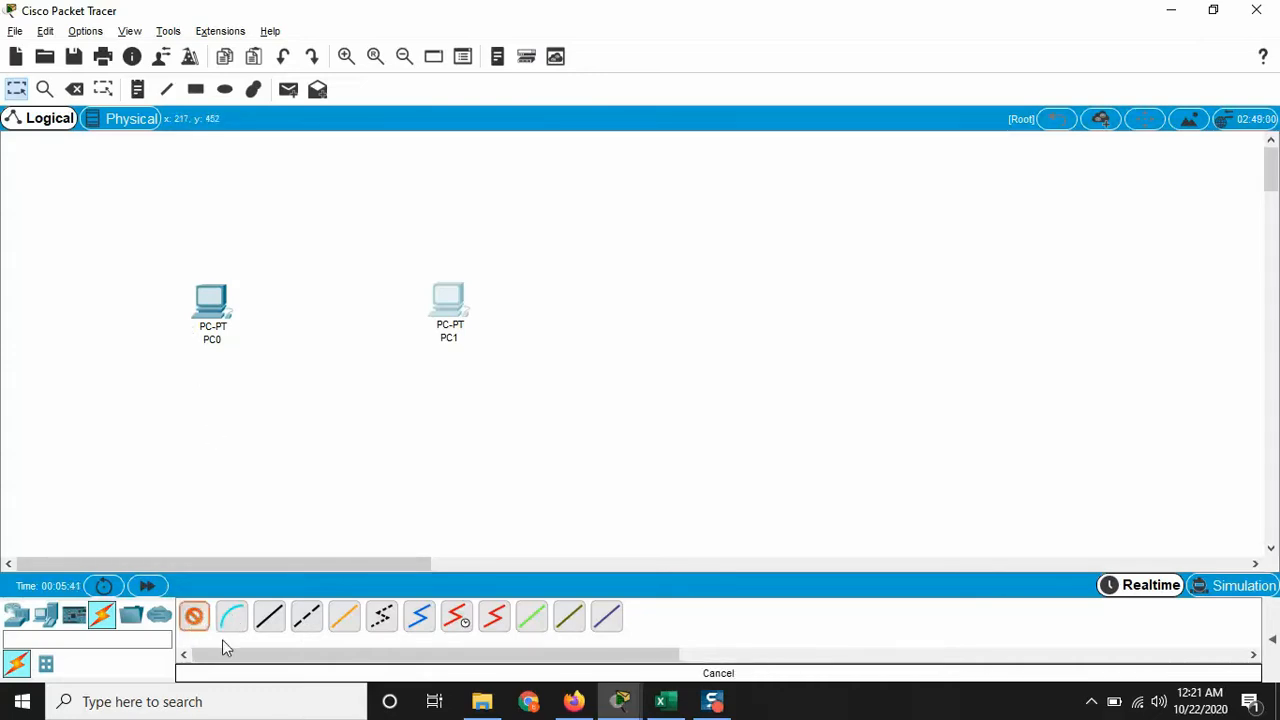
{"action": "left_click", "coordinate": [209, 318]}
{"action": "left_click", "coordinate": [446, 310]}
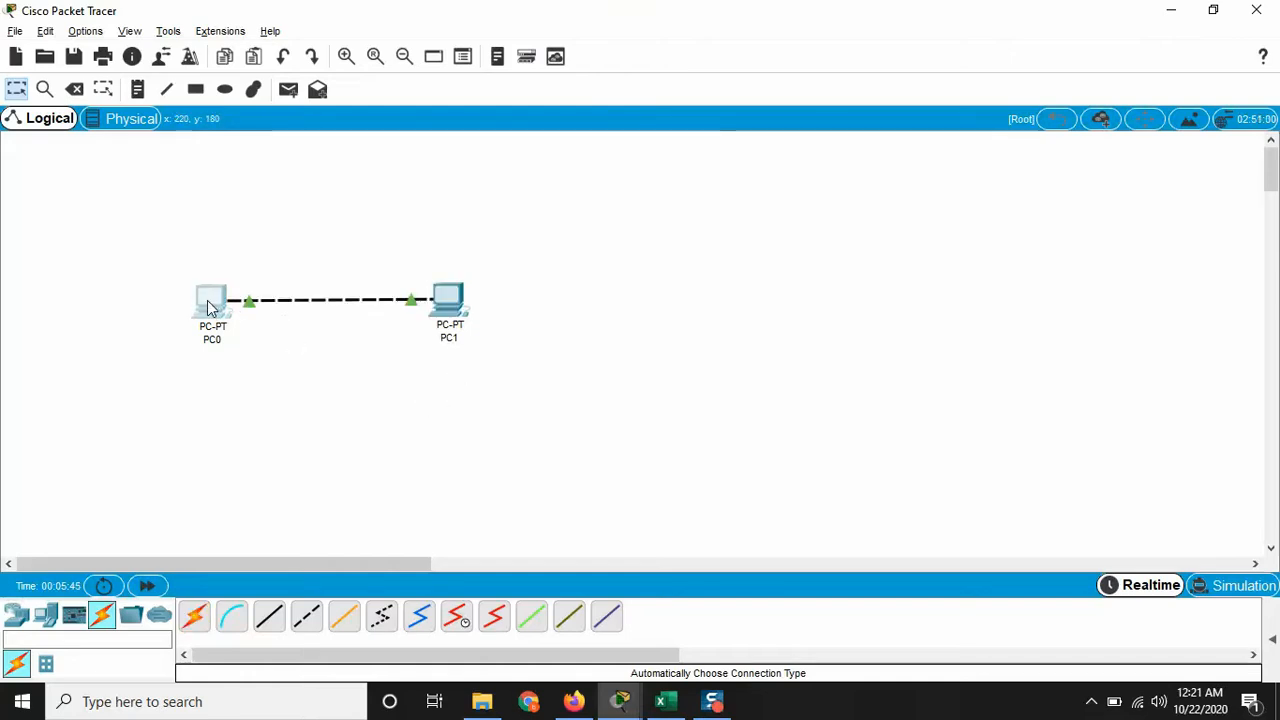
Look over PC1's device window, and examine PC0's physical view and global configuration settings
{"action": "left_click", "coordinate": [455, 308]}
{"action": "left_click", "coordinate": [1014, 87]}
{"action": "left_click", "coordinate": [207, 302]}
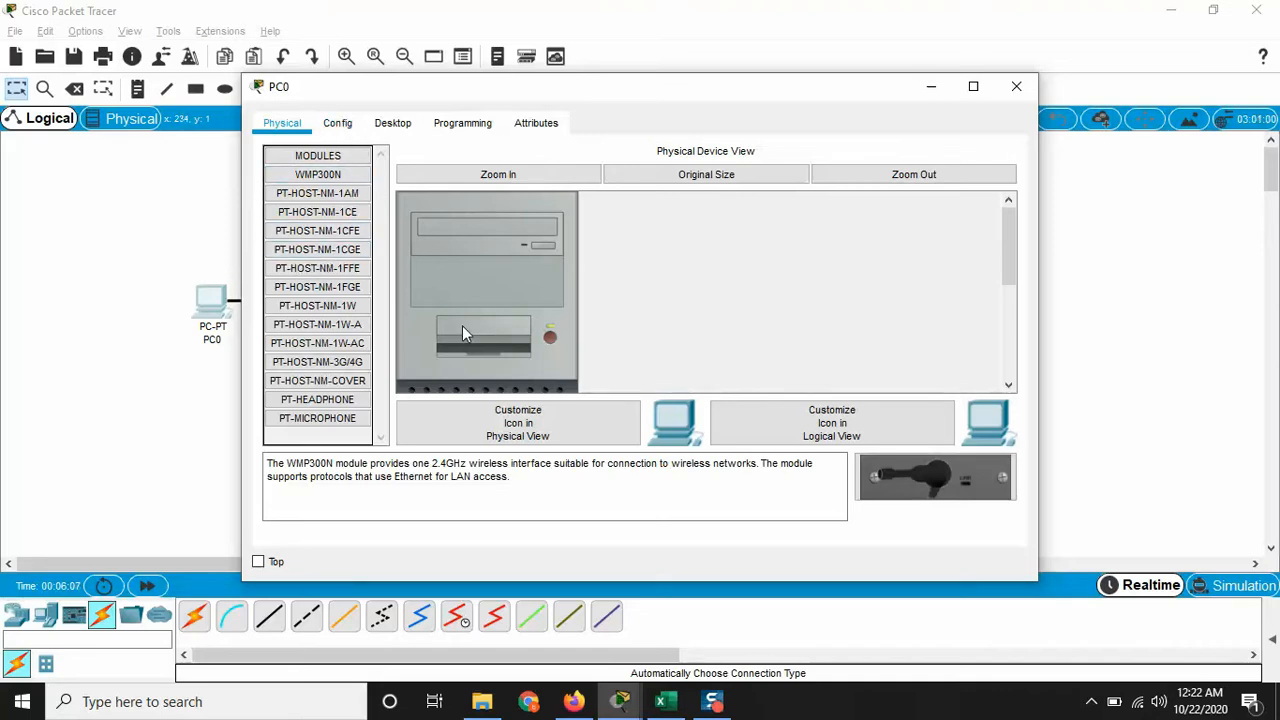
{"action": "left_click", "coordinate": [335, 126]}
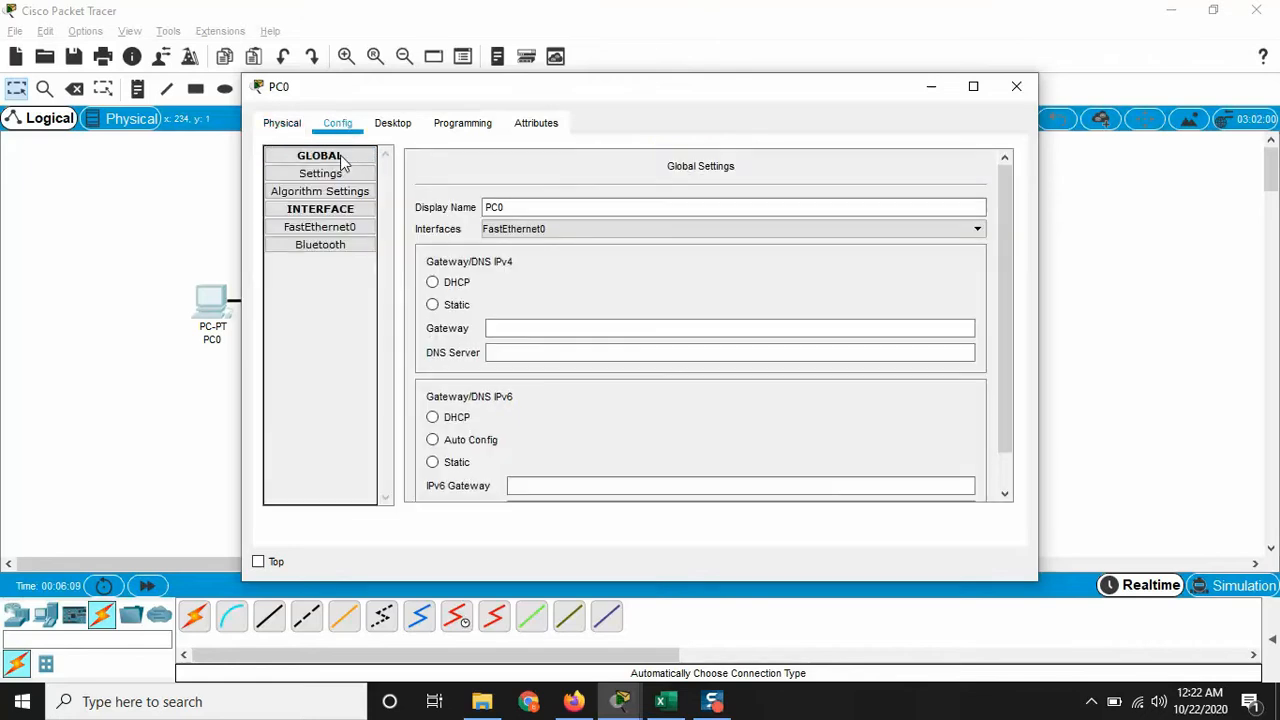
{"action": "left_click", "coordinate": [282, 128]}
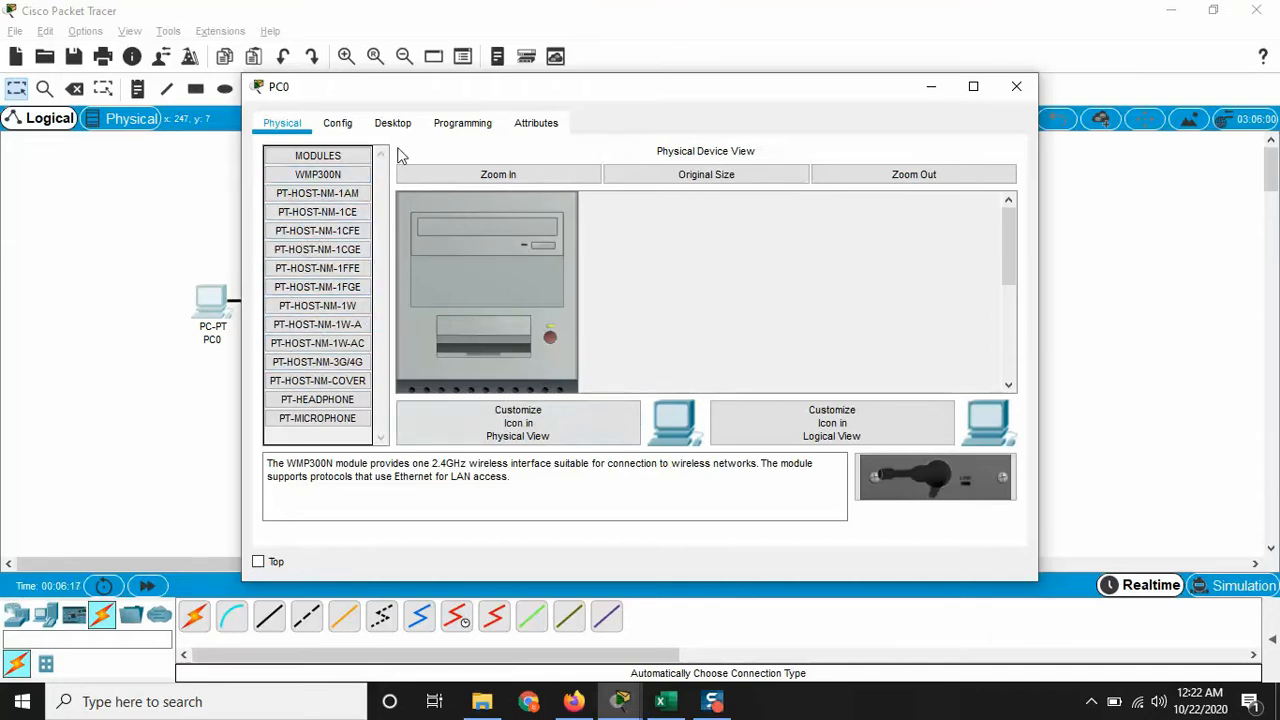
{"action": "left_click", "coordinate": [341, 129]}
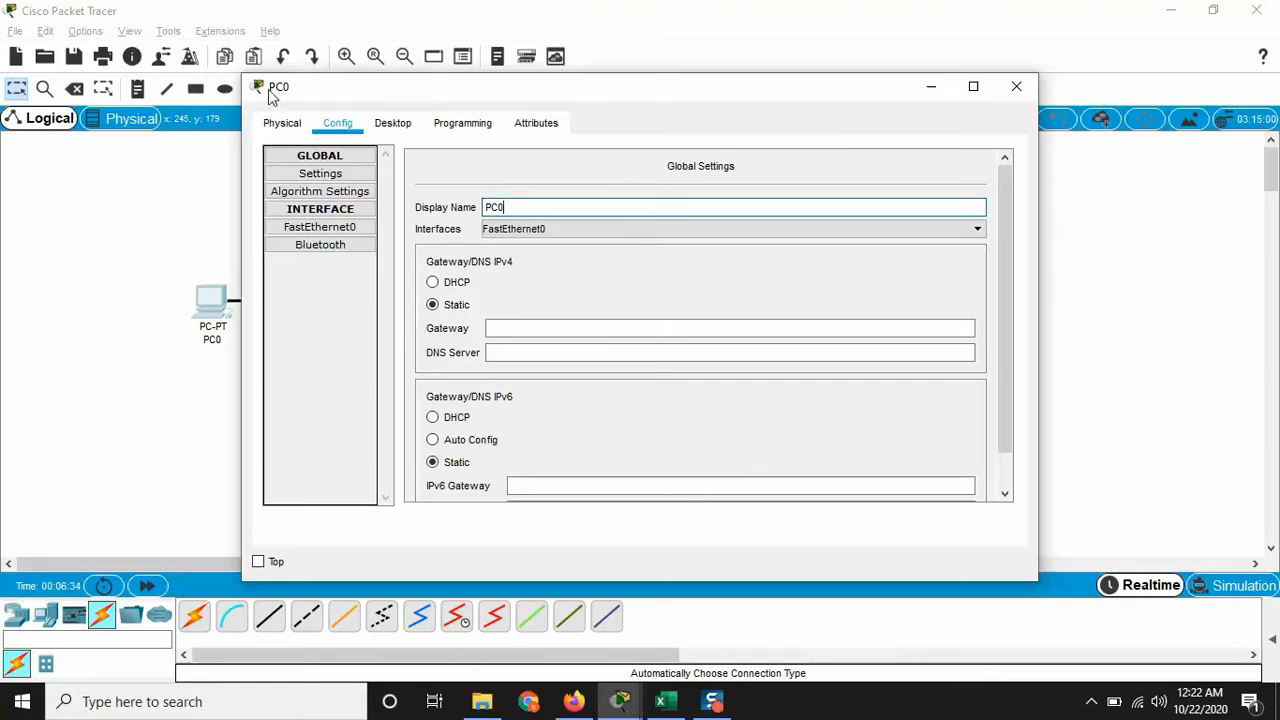
Assign PC0 the static IP address 192.168.10.10 with subnet mask 255.255.255.0
{"action": "left_click", "coordinate": [392, 123]}
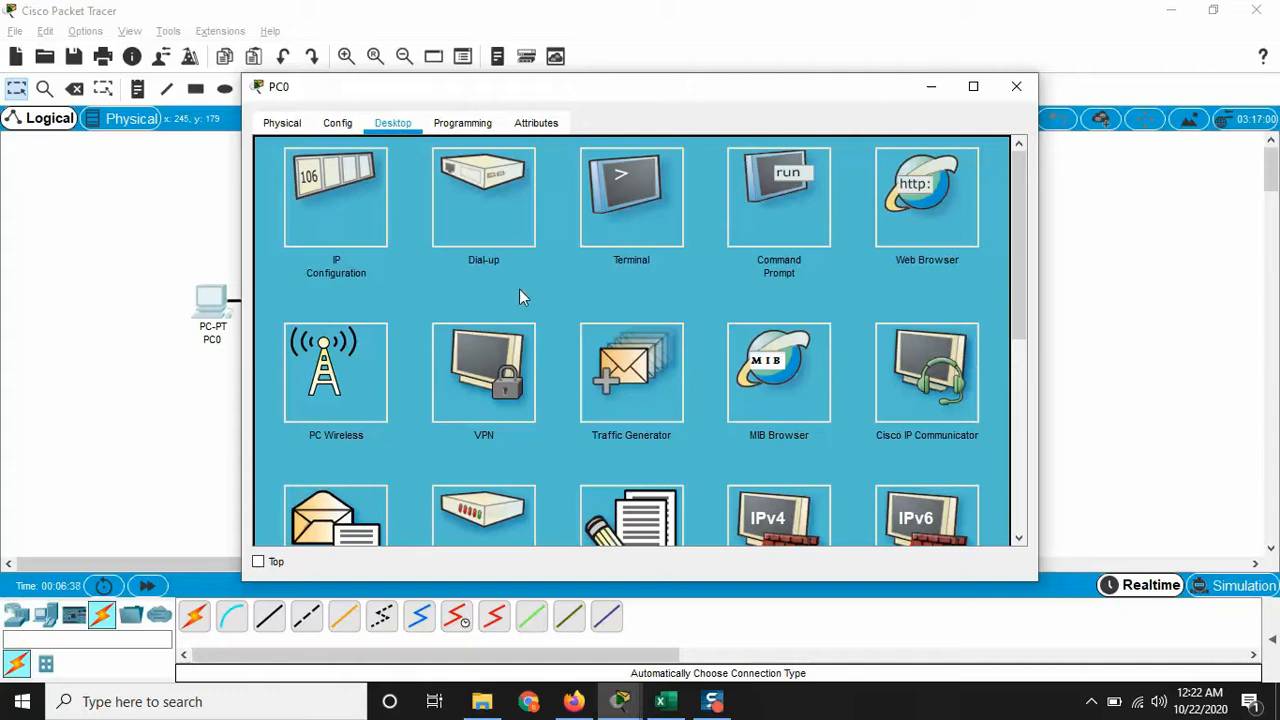
{"action": "left_click", "coordinate": [332, 186]}
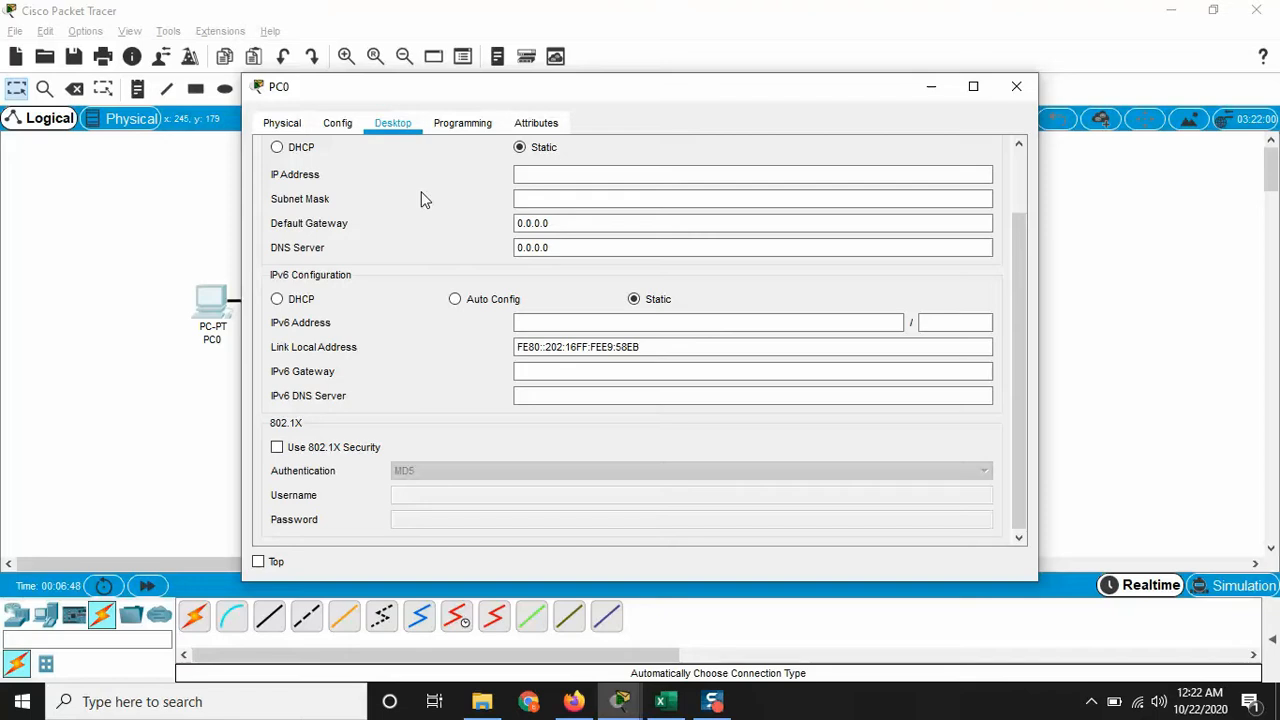
{"action": "left_click", "coordinate": [590, 175]}
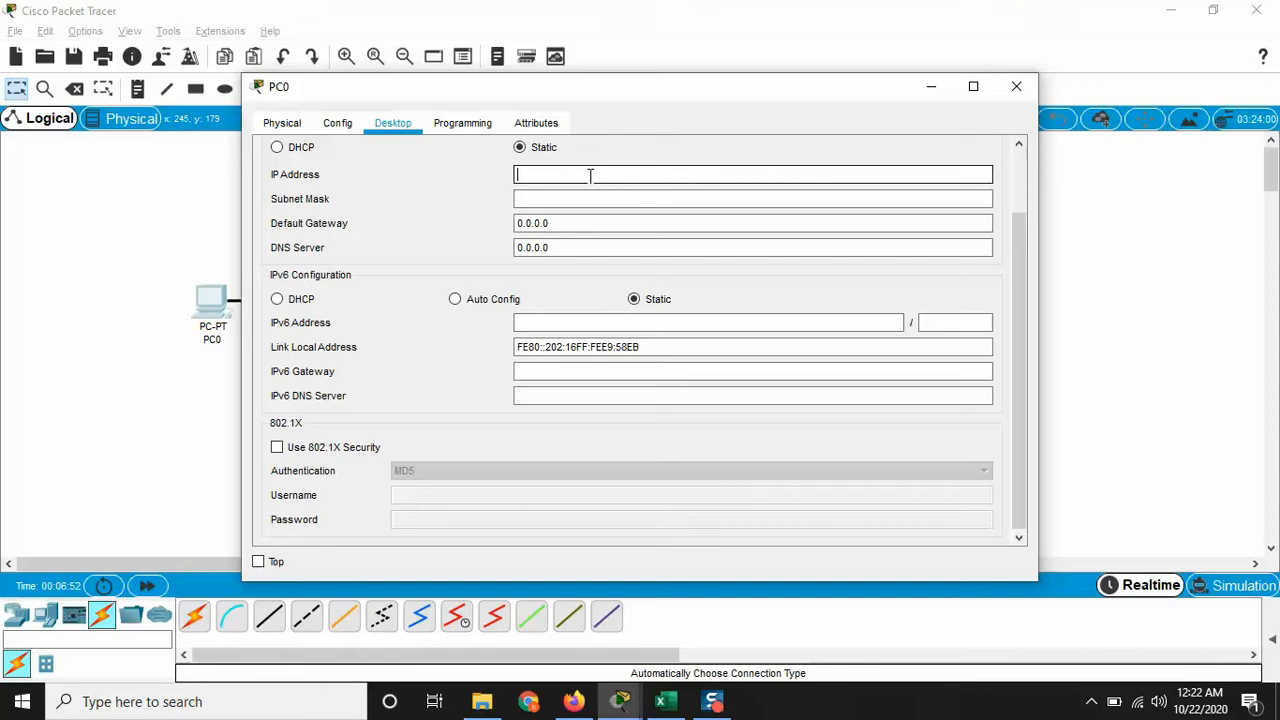
{"action": "type", "text": "192.168.1"}
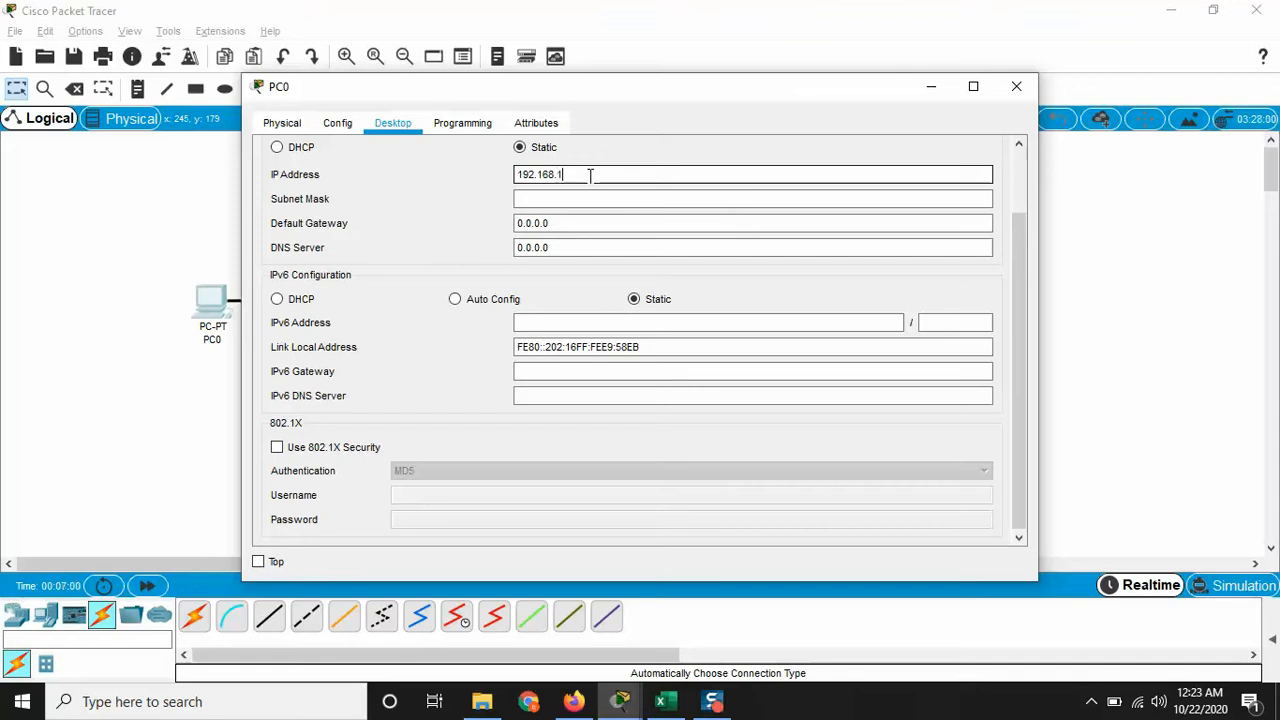
{"action": "type", "text": "0.10"}
{"action": "key", "text": "Tab"}
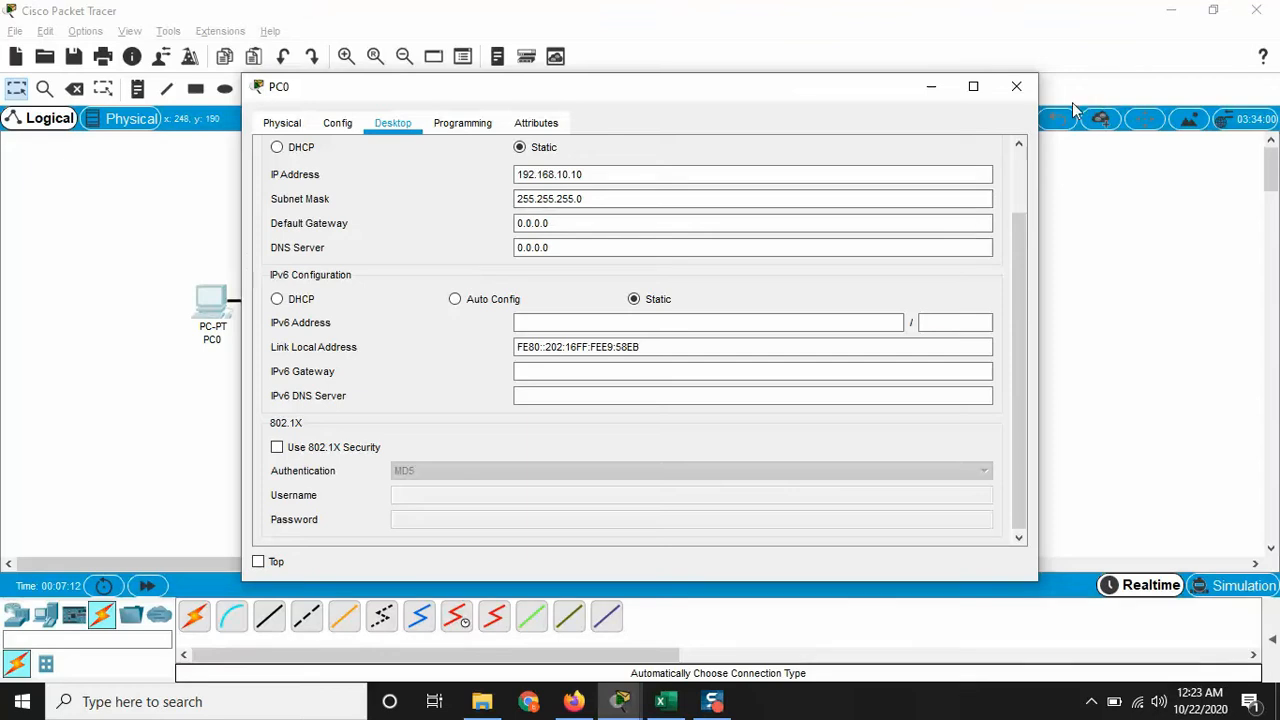
{"action": "left_click", "coordinate": [1016, 87]}
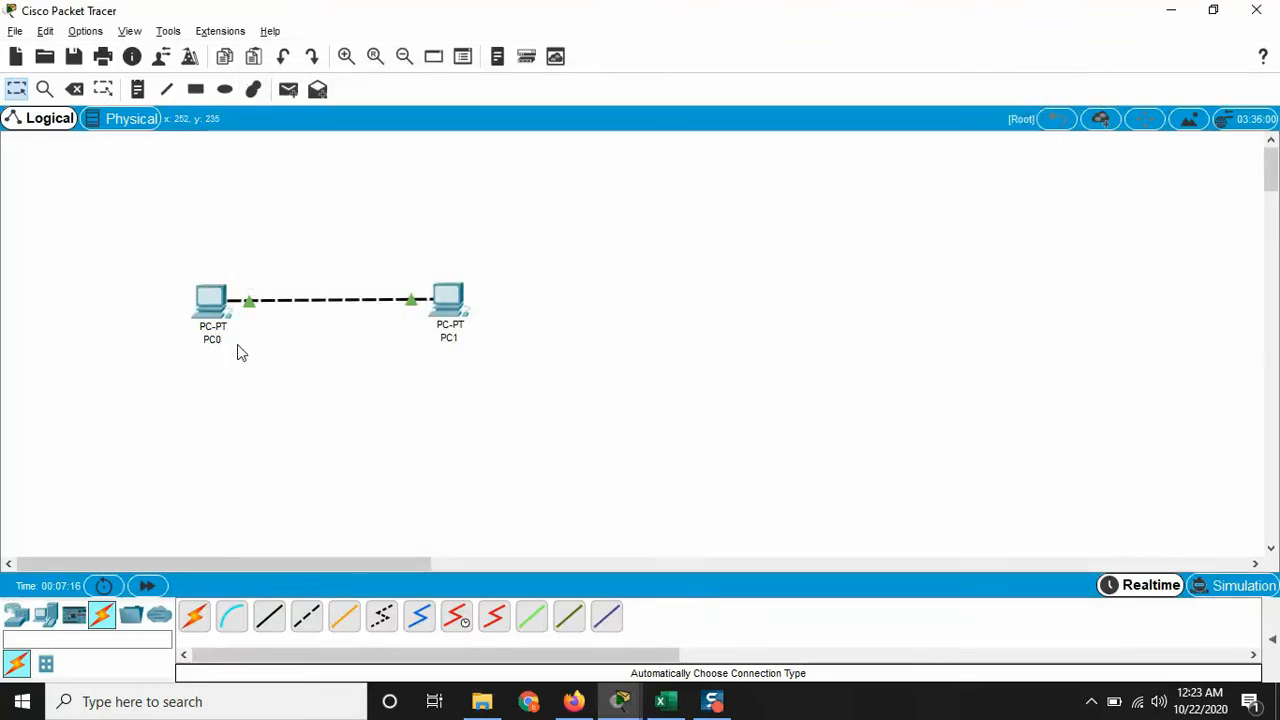
{"action": "left_click_drag", "start_coordinate": [218, 316], "coordinate": [216, 312]}
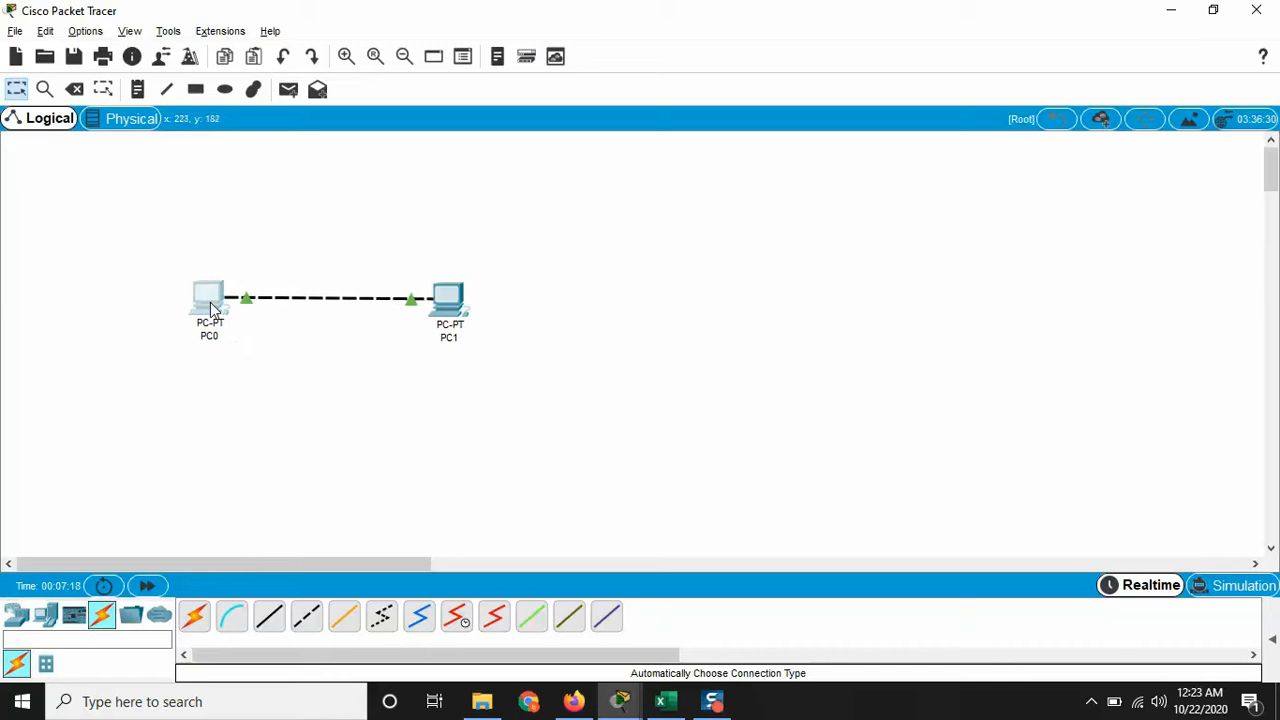
Assign PC1 the static IP address 192.168.10.11 with subnet mask 255.255.255.0, and shift it slightly farther from PC0
{"action": "left_click", "coordinate": [448, 298]}
{"action": "left_click", "coordinate": [337, 123]}
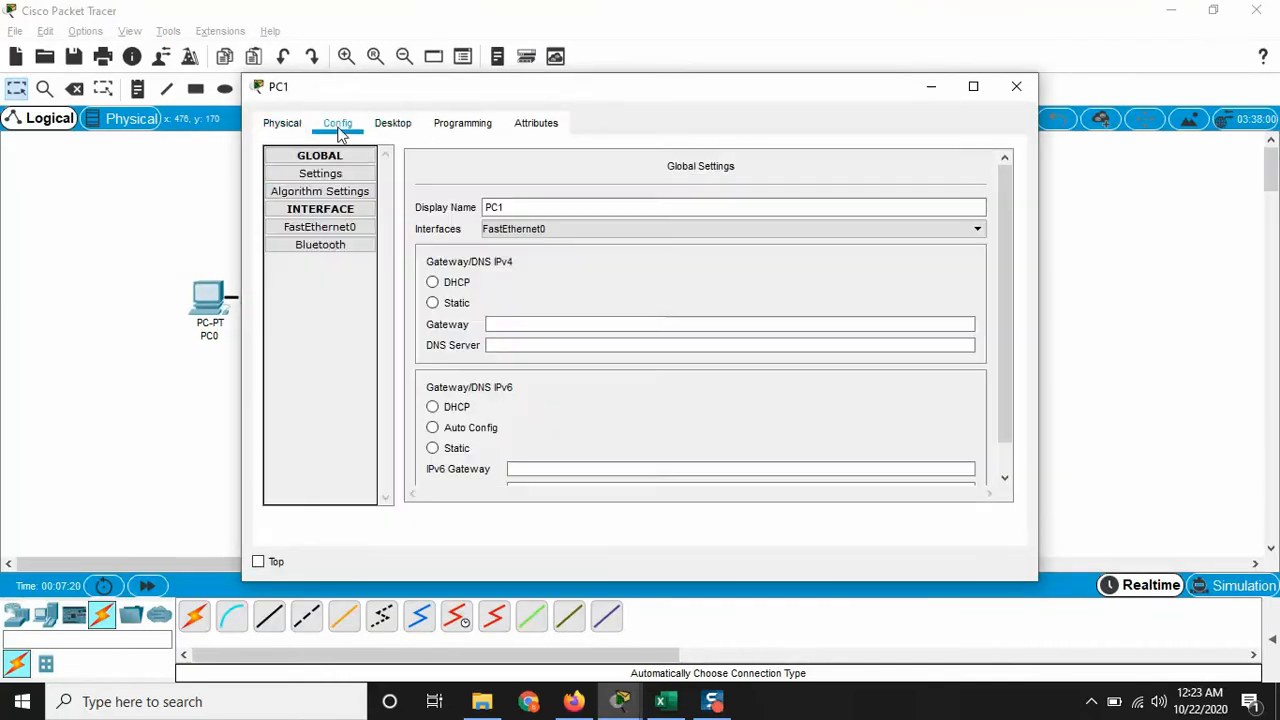
{"action": "left_click", "coordinate": [388, 123]}
{"action": "left_click", "coordinate": [309, 206]}
{"action": "left_click", "coordinate": [560, 173]}
{"action": "type", "text": "192.168"}
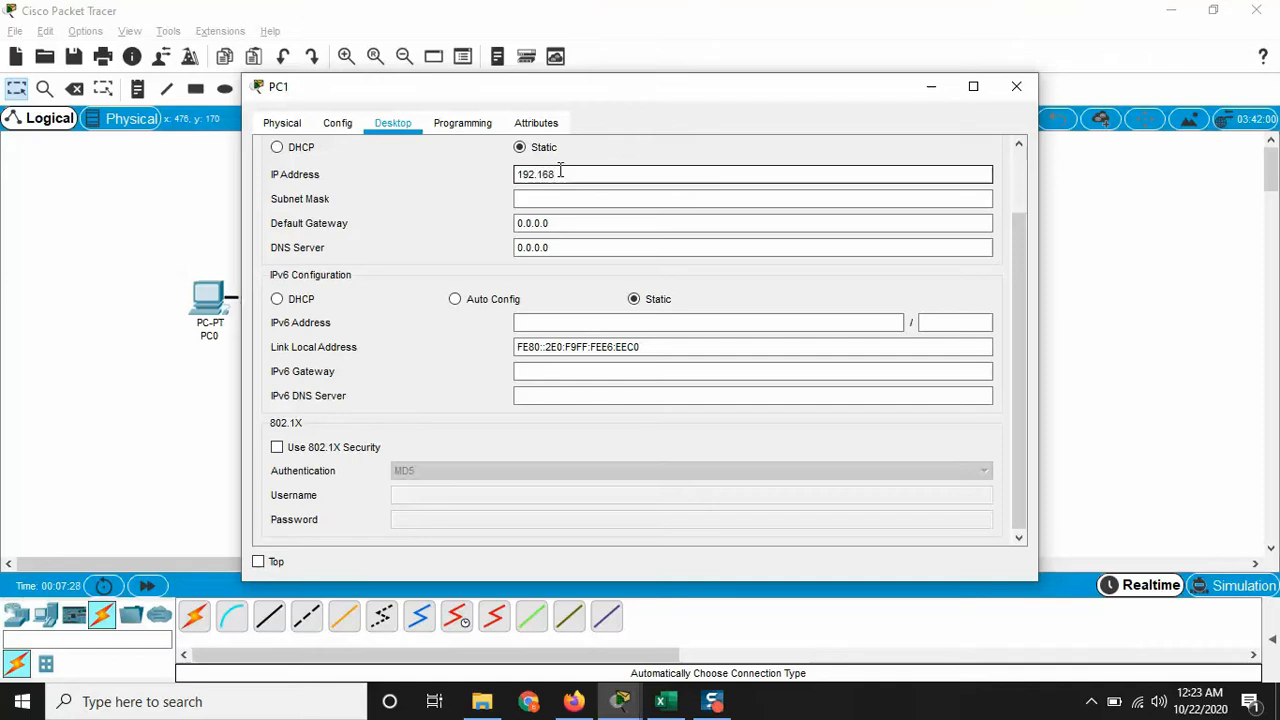
{"action": "type", "text": ".10.11"}
{"action": "key", "text": "Tab"}
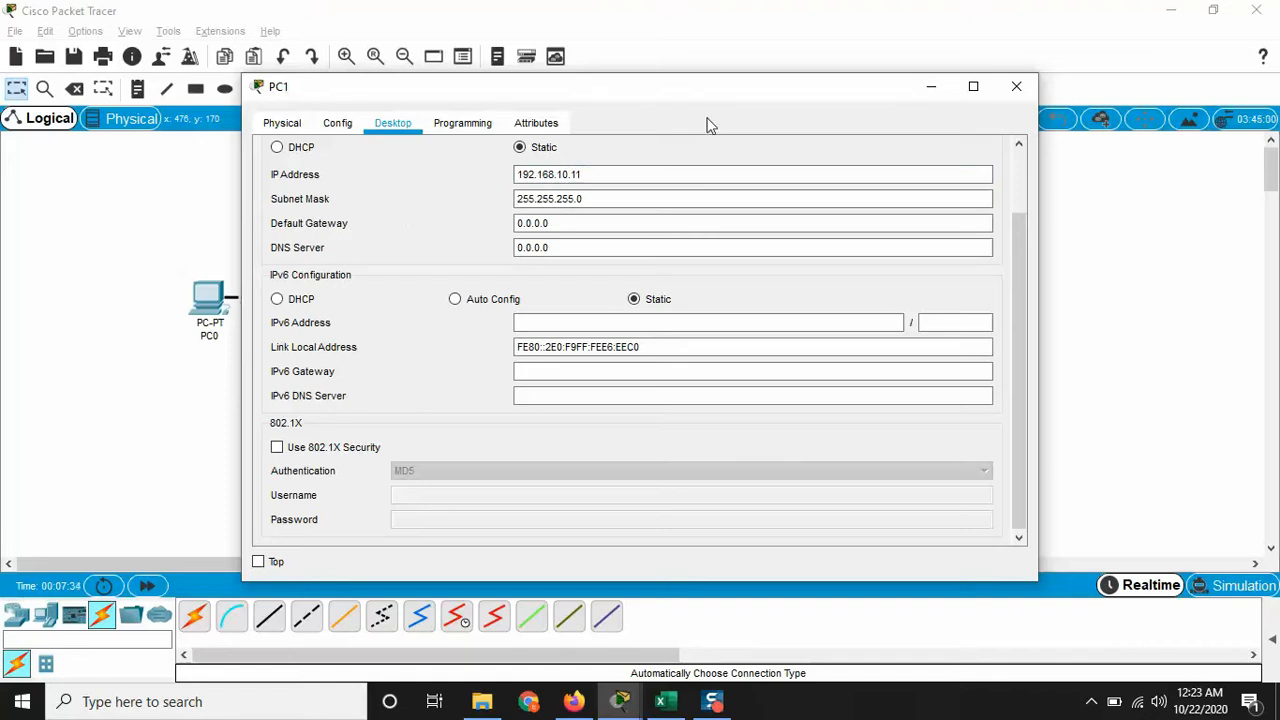
{"action": "left_click", "coordinate": [1015, 88]}
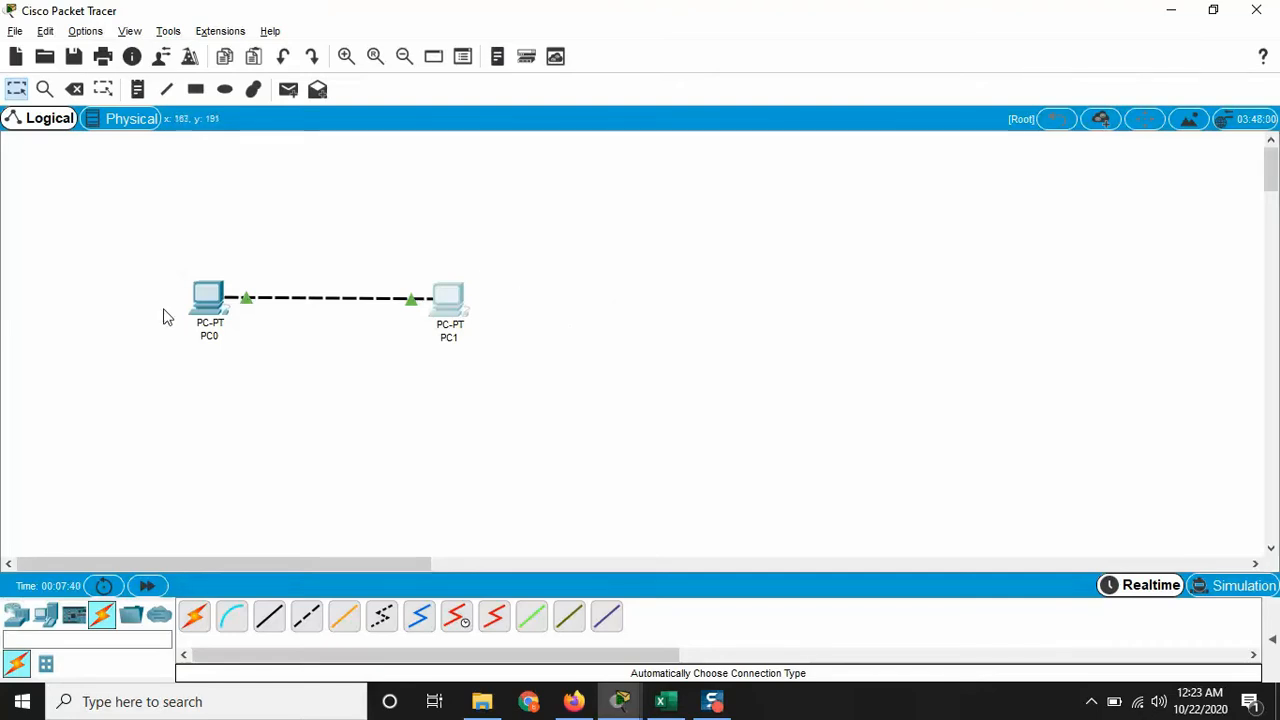
{"action": "left_click_drag", "start_coordinate": [445, 300], "coordinate": [466, 308]}
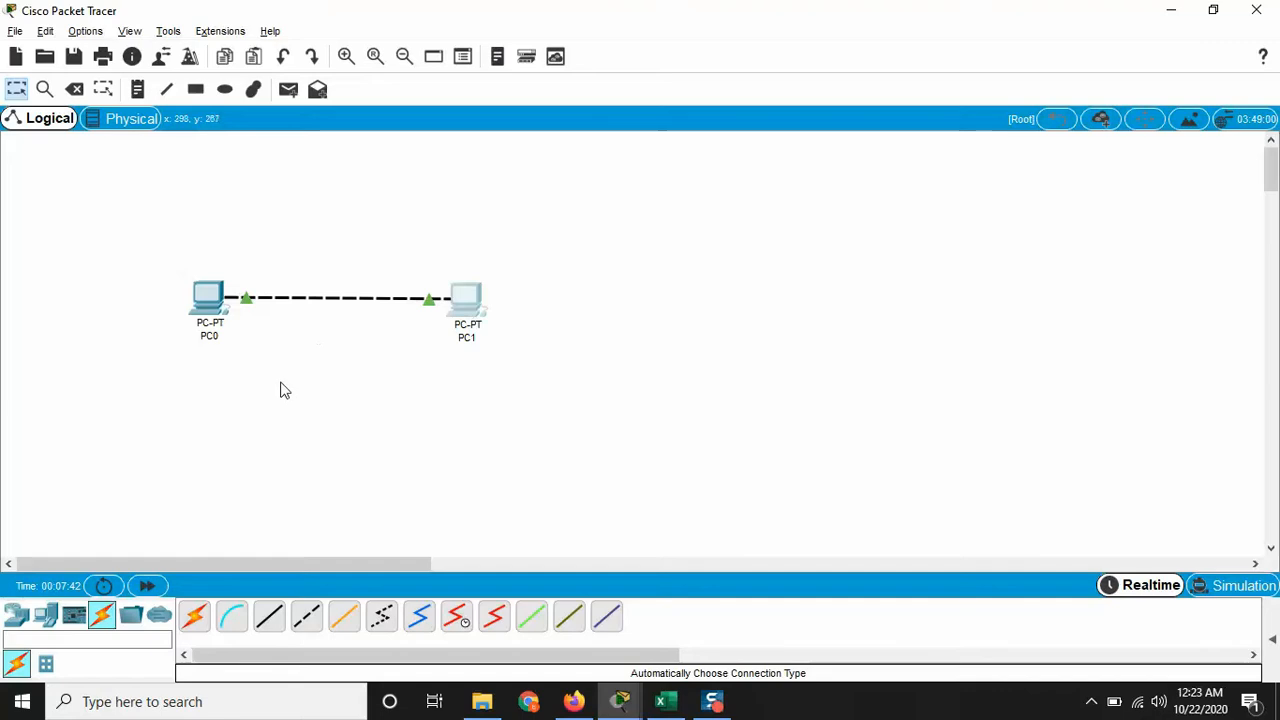
Test the connection to PC1 by pinging 192.168.10.11 from PC0's command prompt, and close PC0's window
{"action": "left_click", "coordinate": [210, 298]}
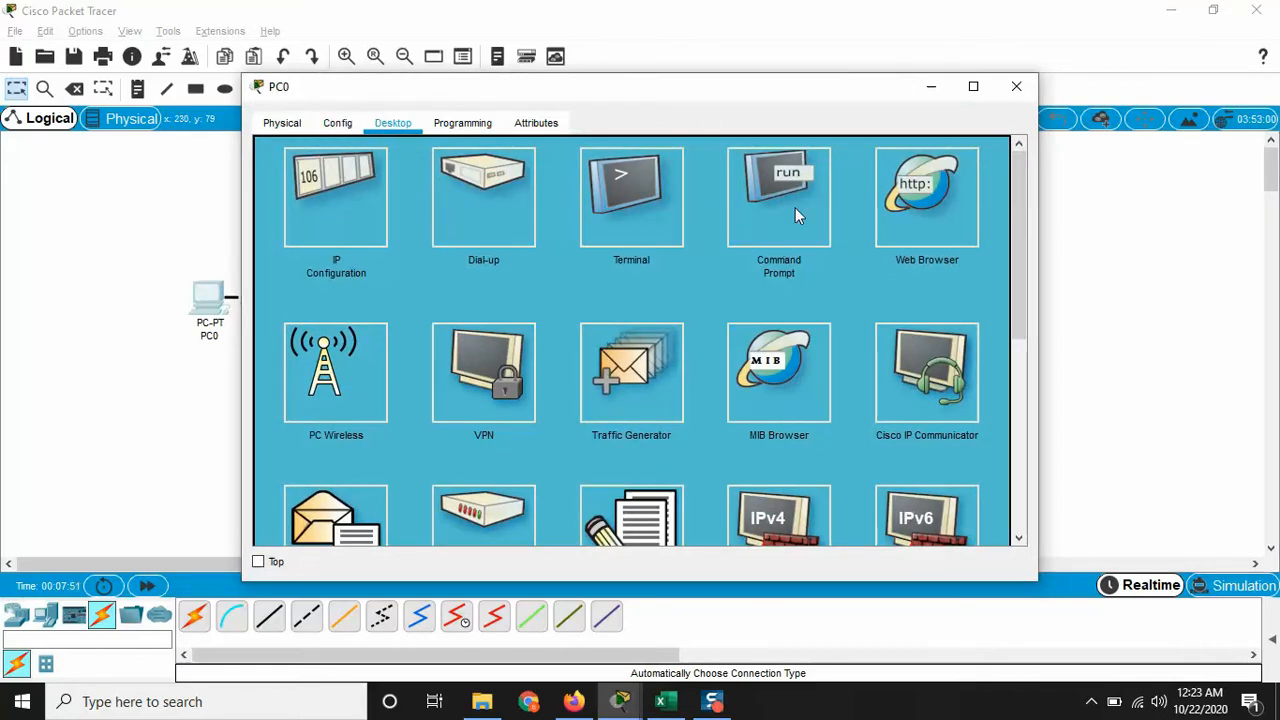
{"action": "left_click", "coordinate": [795, 215]}
{"action": "type", "text": "ping 192"}
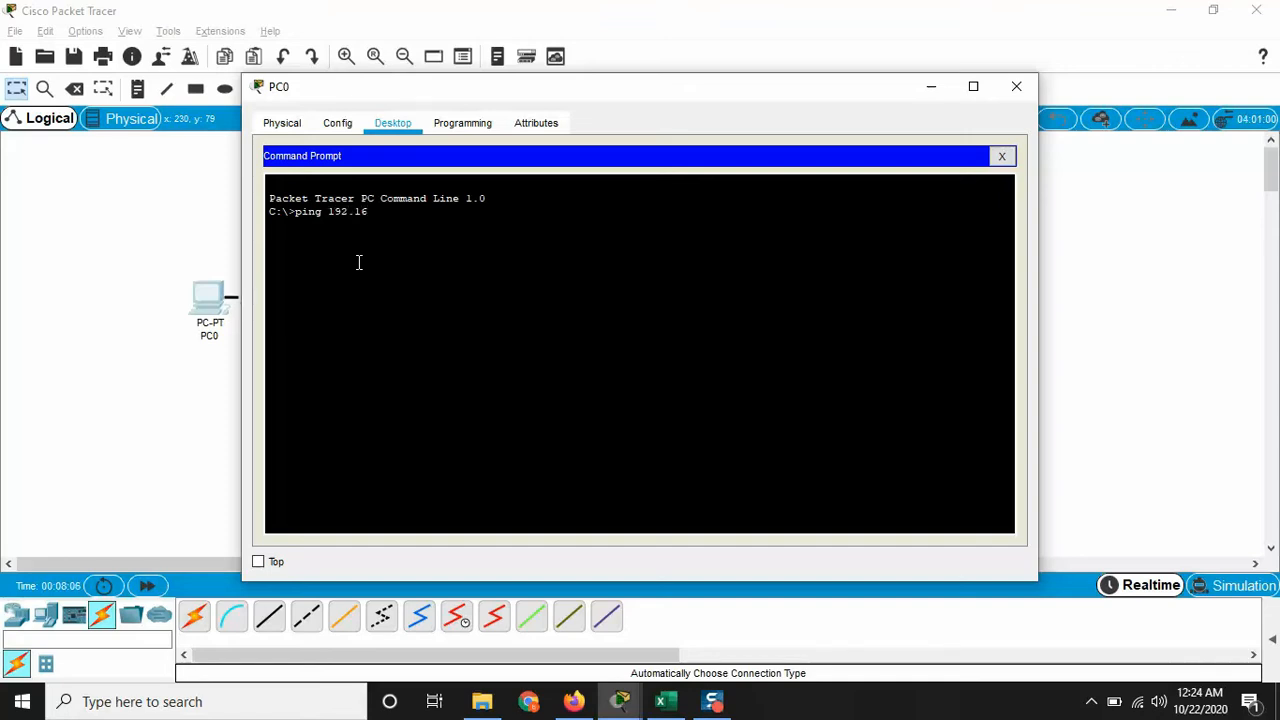
{"action": "type", "text": ".10.11"}
{"action": "key", "text": "Return"}
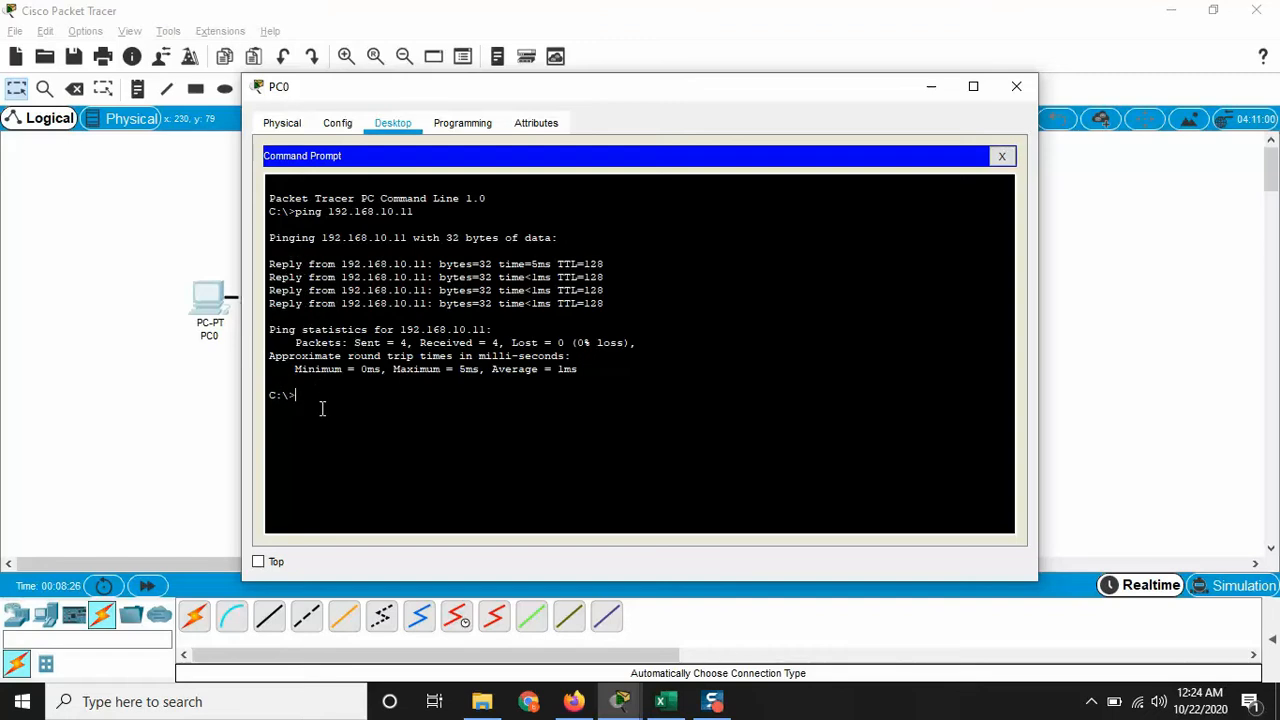
{"action": "left_click", "coordinate": [1014, 89]}
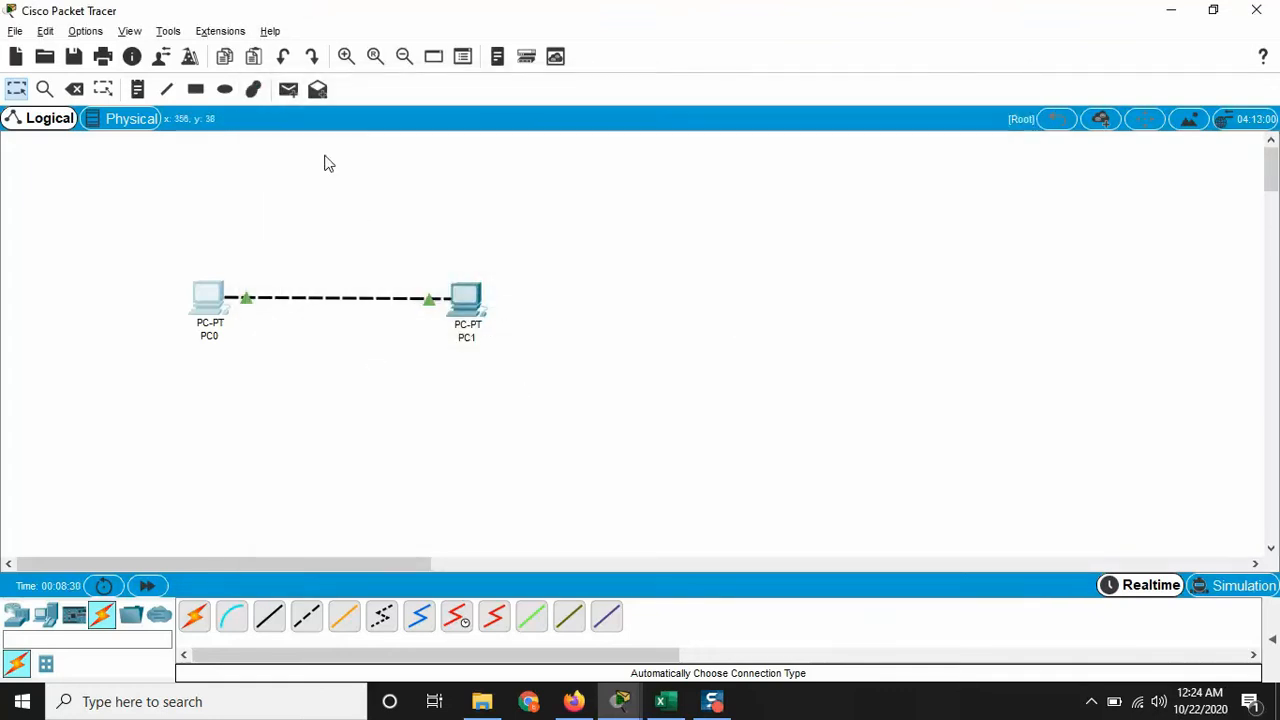
Send a simple PDU from PC0 to PC1, play it through in Simulation mode, and return to Realtime mode
{"action": "left_click", "coordinate": [288, 90]}
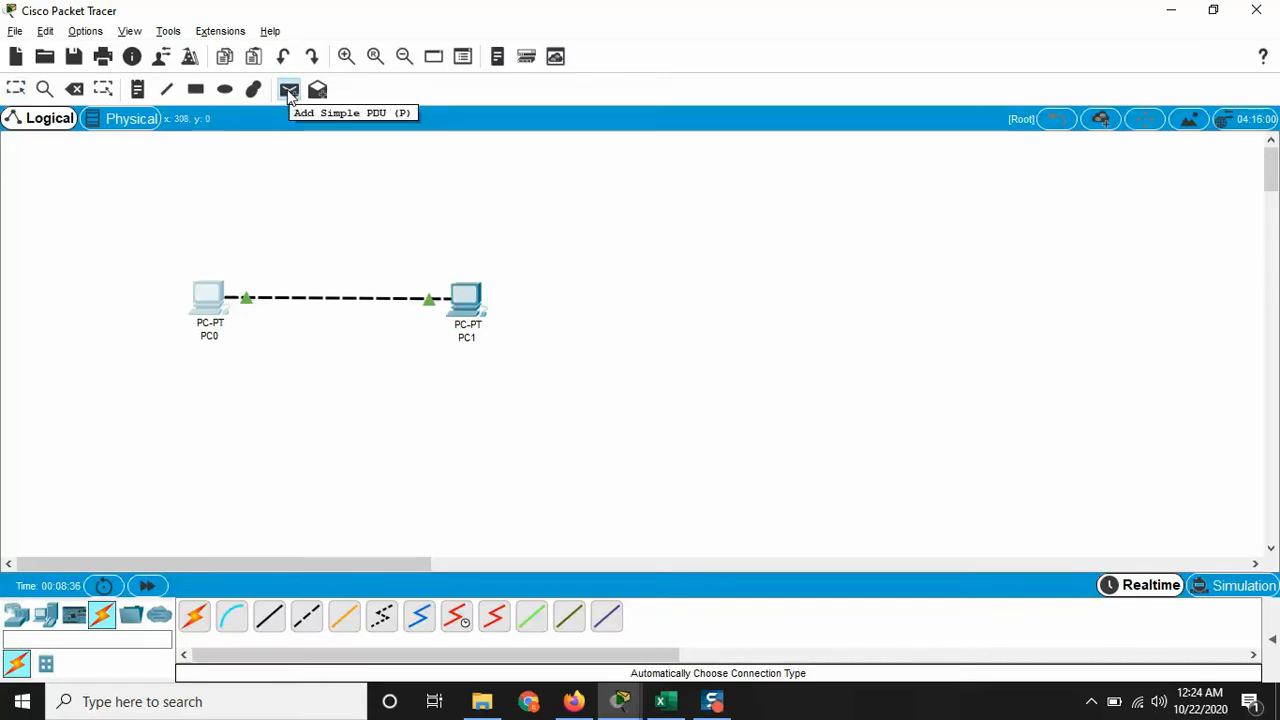
{"action": "left_click", "coordinate": [209, 297]}
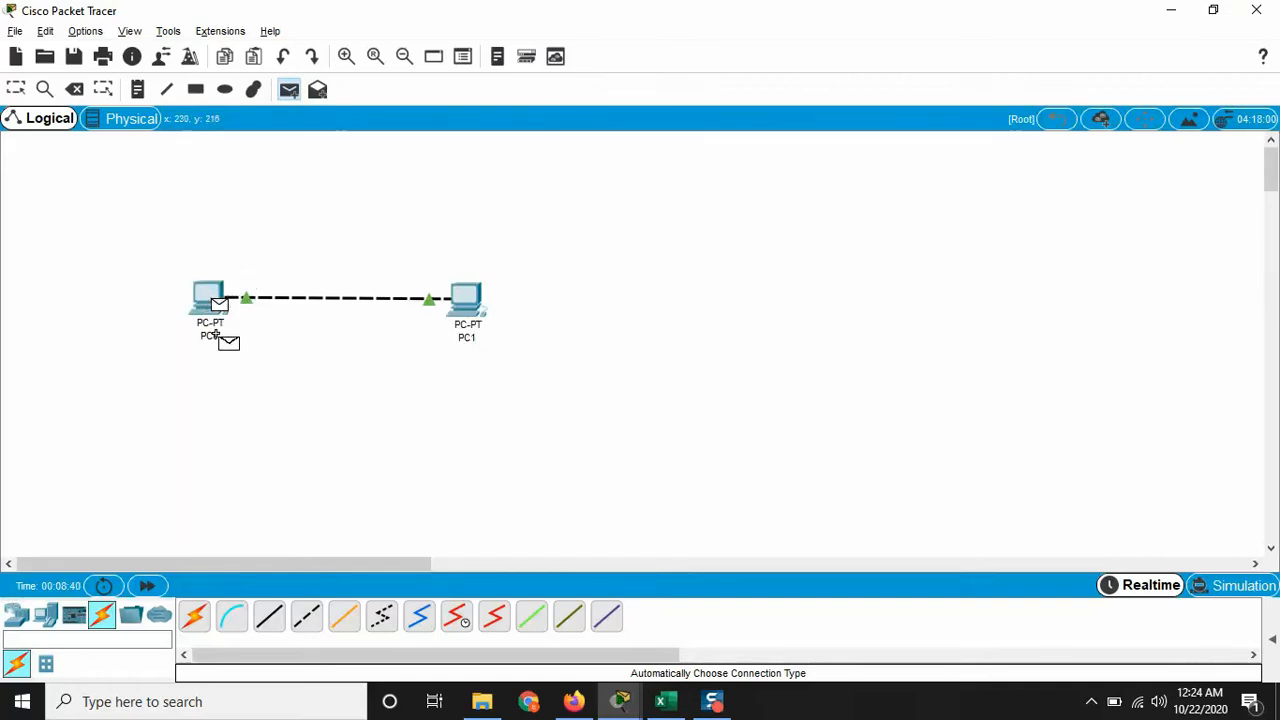
{"action": "left_click", "coordinate": [466, 300]}
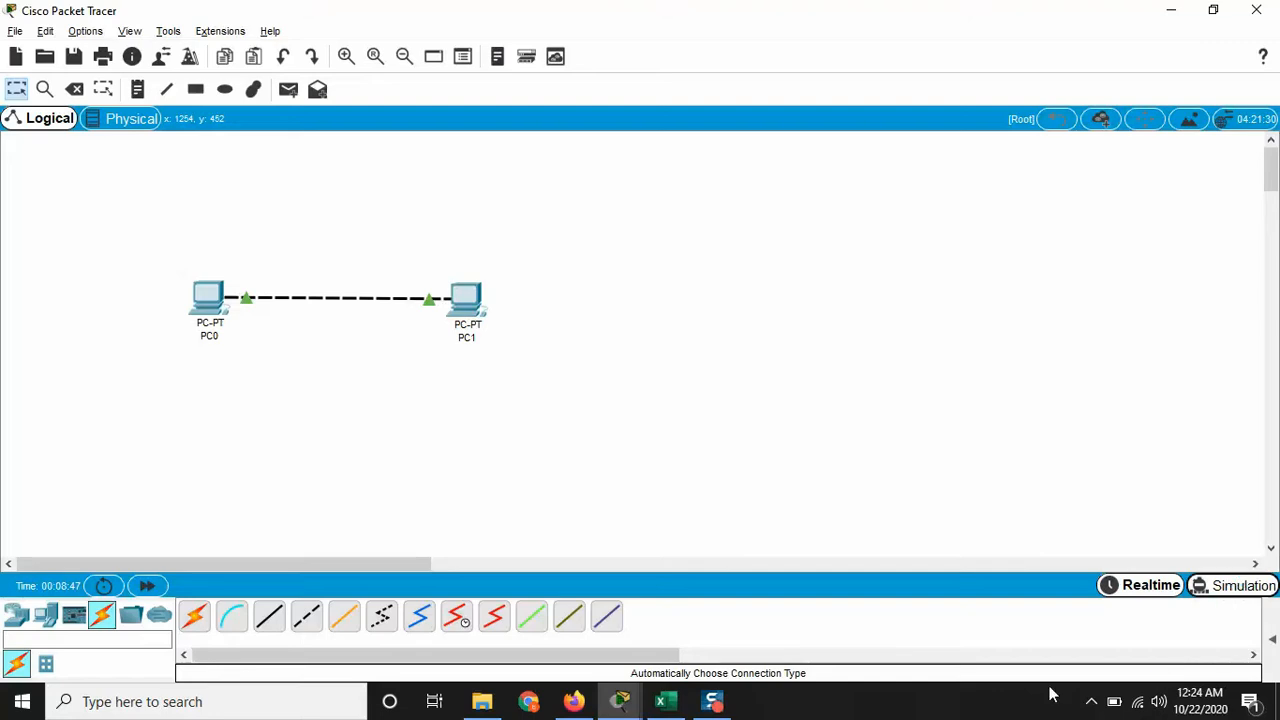
{"action": "left_click", "coordinate": [1198, 589]}
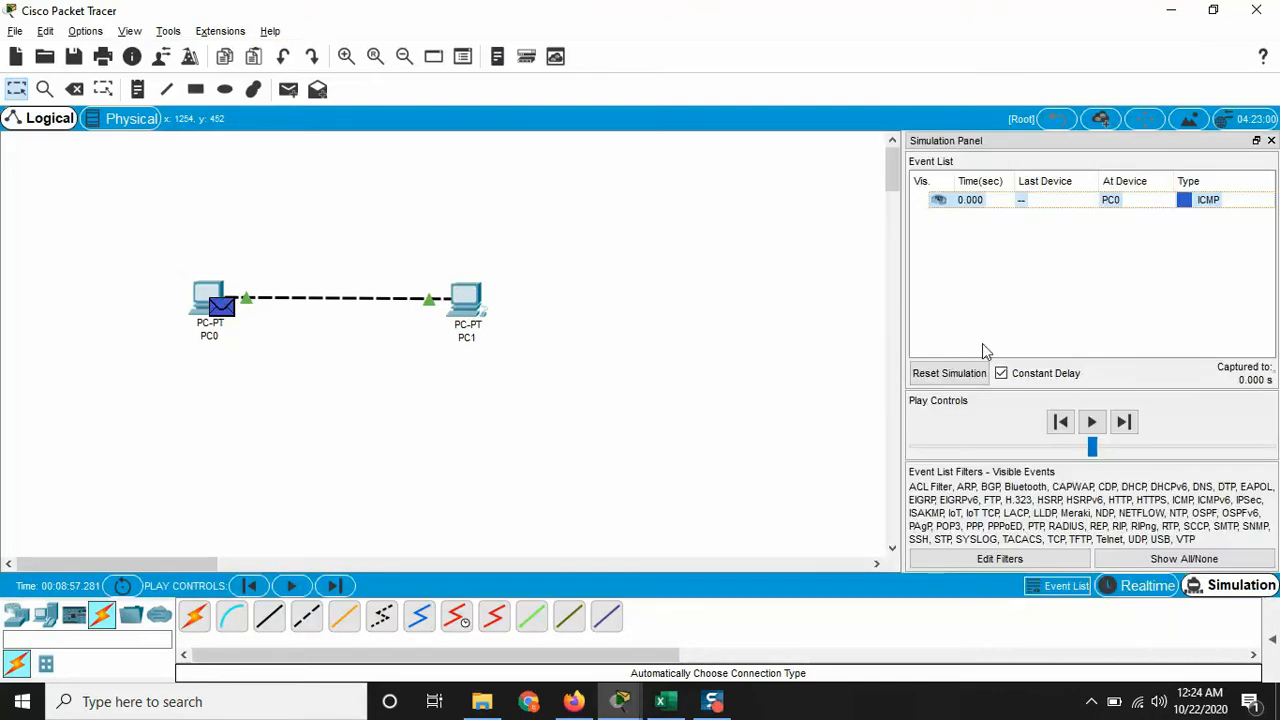
{"action": "left_click", "coordinate": [1093, 423]}
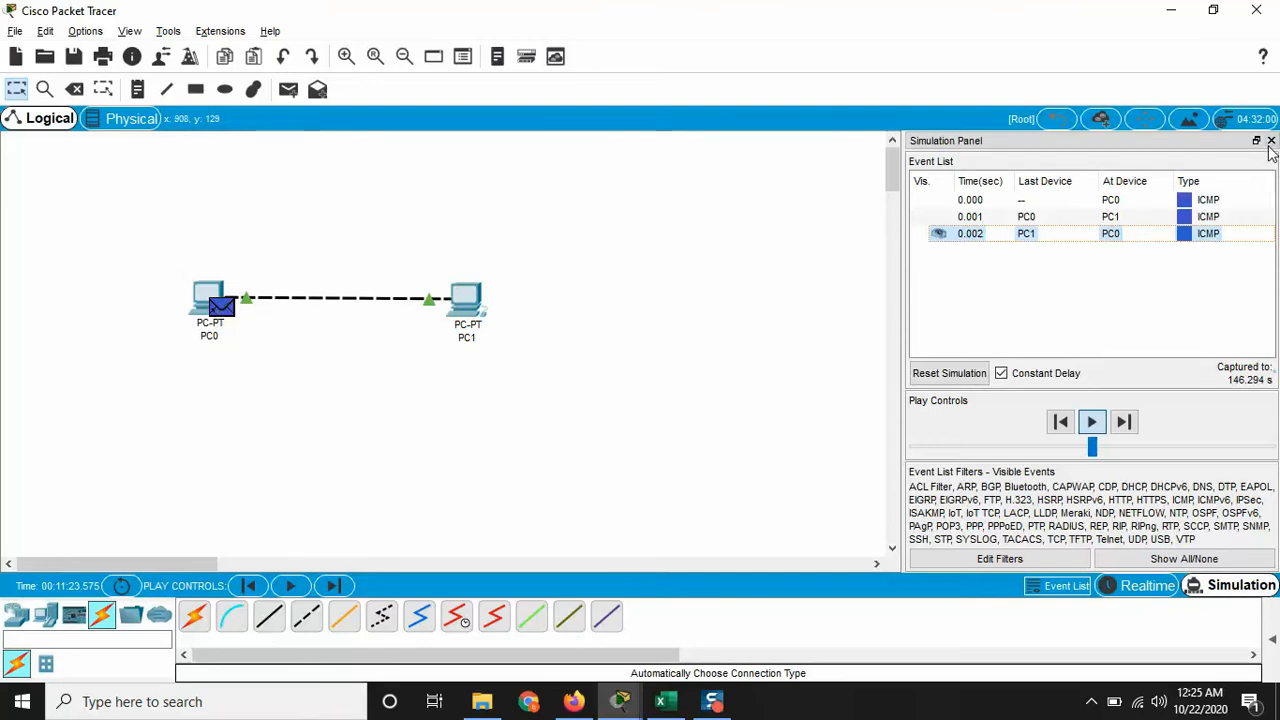
{"action": "left_click", "coordinate": [1147, 585]}
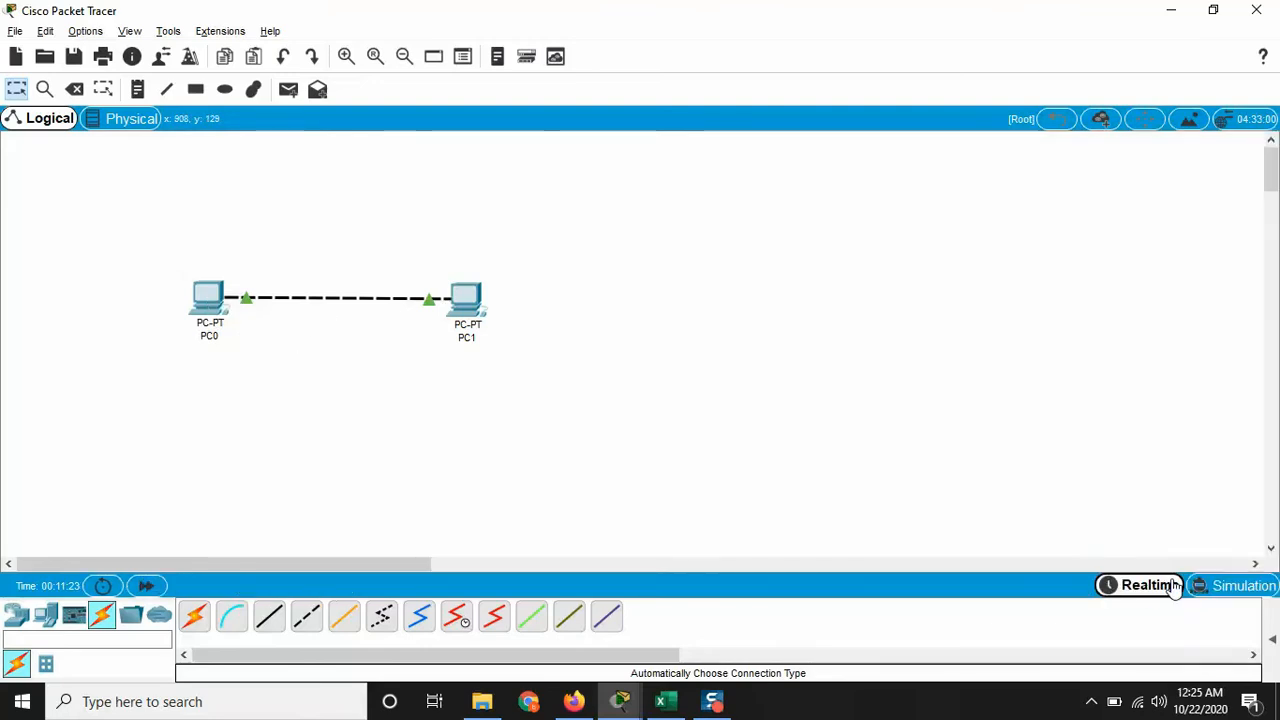
Shift PC1 slightly farther from PC0 and level with it, and clear both PCs and their cable from the workspace
{"action": "left_click_drag", "start_coordinate": [474, 314], "coordinate": [499, 312]}
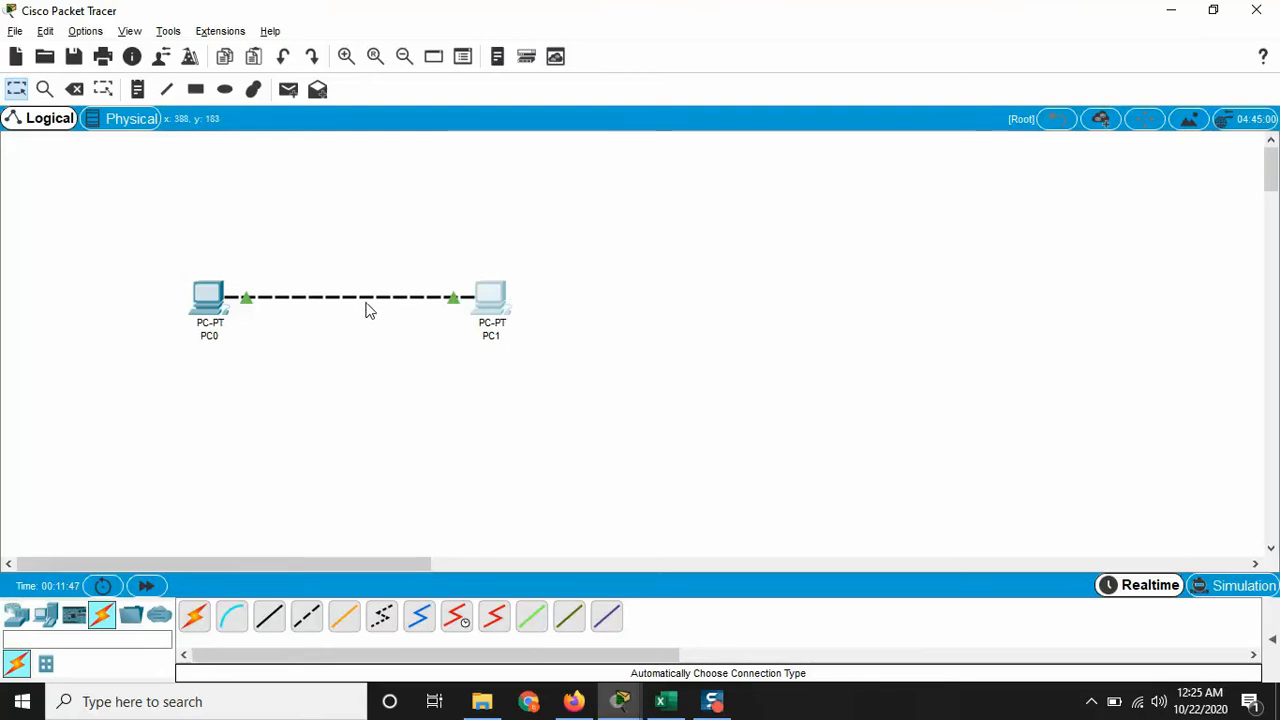
{"action": "mouse_move", "coordinate": [370, 305]}
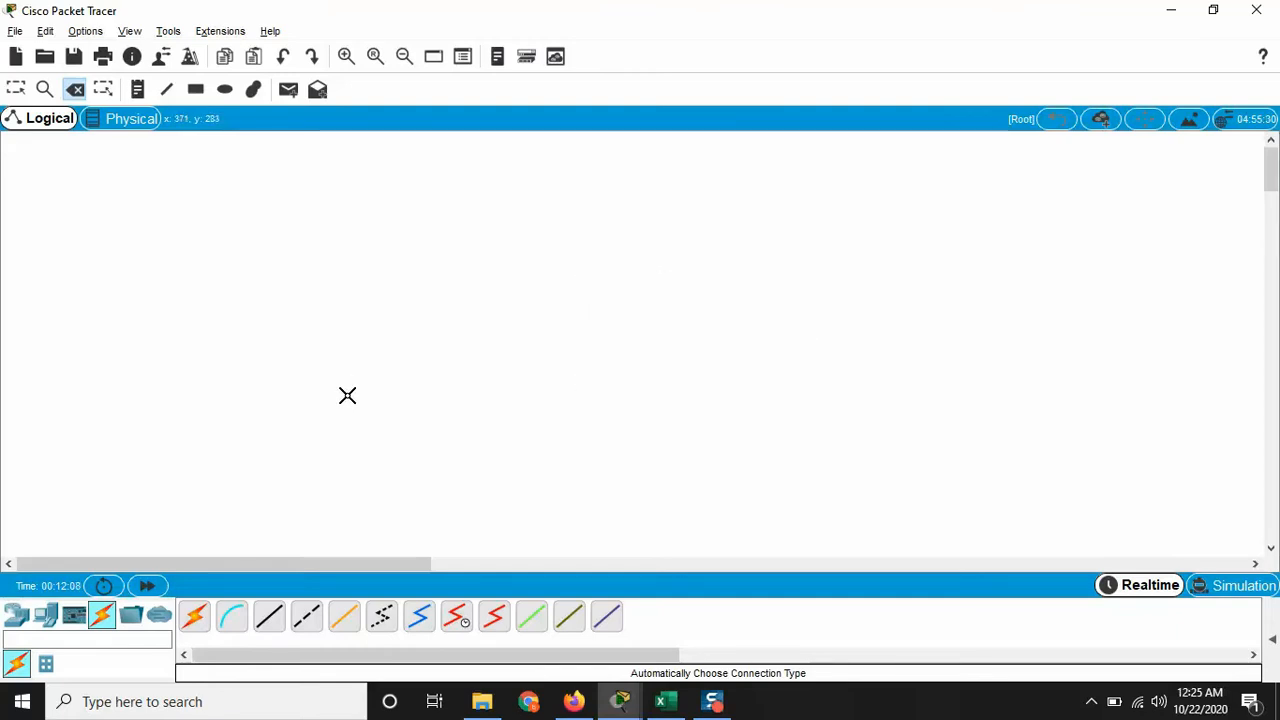
Place two PCs side by side in the workspace and level the second one with the first
{"action": "left_click", "coordinate": [47, 616]}
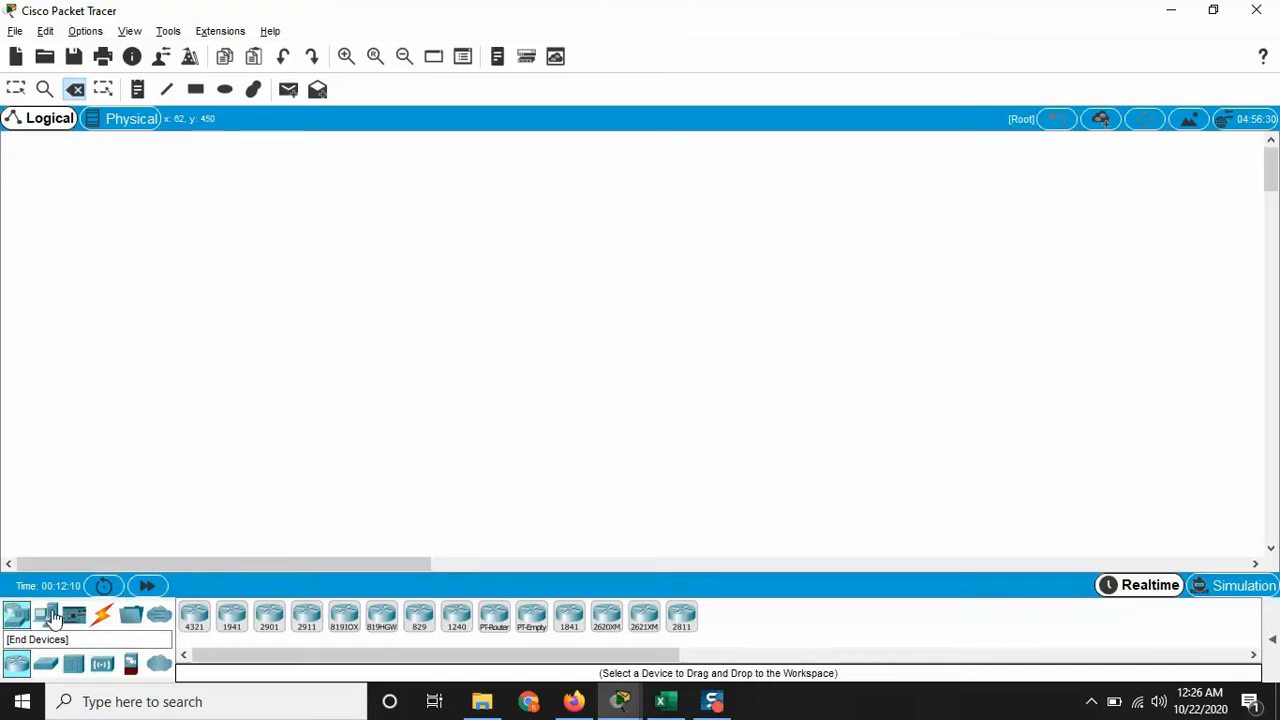
{"action": "left_click", "coordinate": [194, 616]}
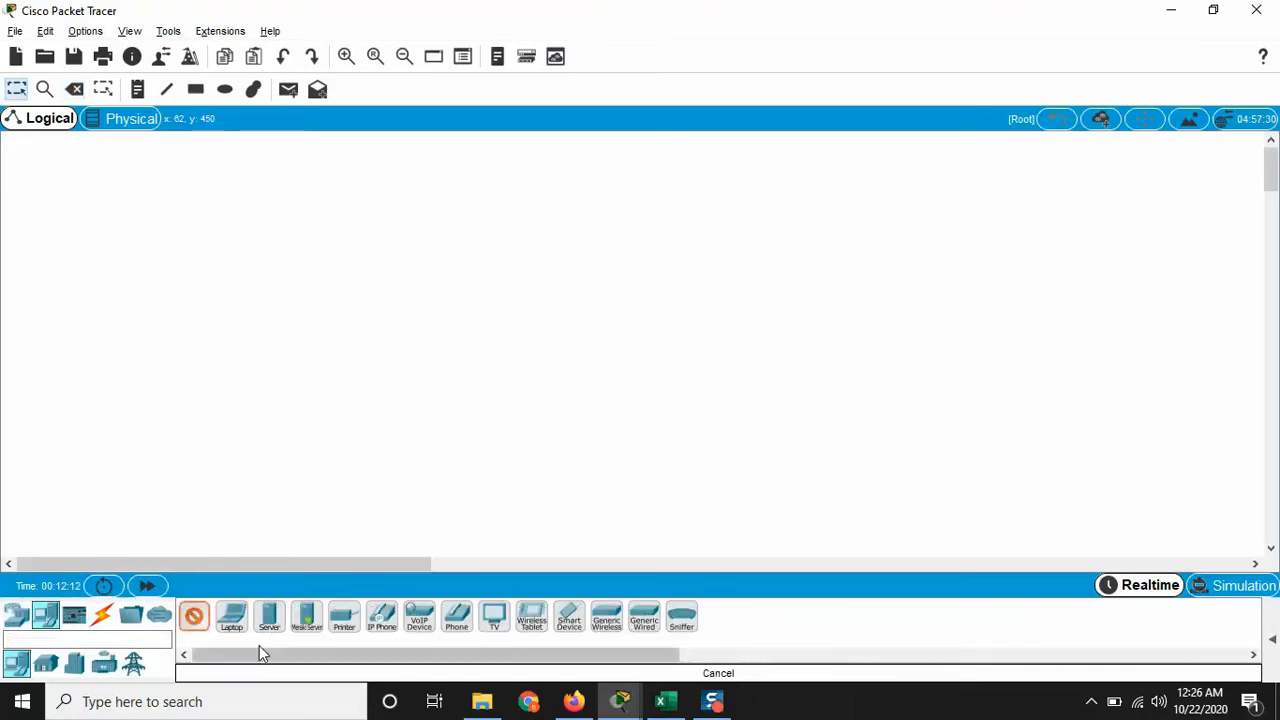
{"action": "left_click", "coordinate": [174, 386]}
{"action": "left_click", "coordinate": [194, 616]}
{"action": "left_click", "coordinate": [305, 392]}
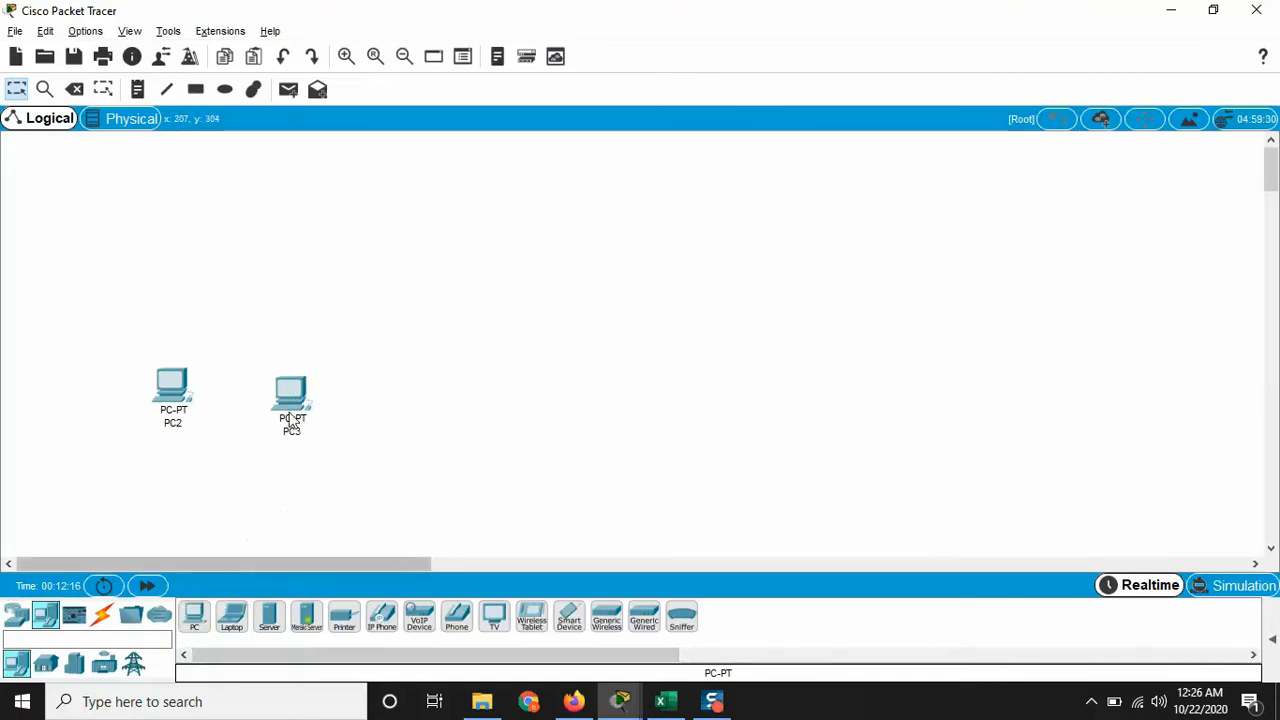
{"action": "left_click_drag", "start_coordinate": [291, 392], "coordinate": [291, 384]}
Add two more PCs beyond PC3 and align them into one evenly spaced row of four
{"action": "left_click", "coordinate": [194, 616]}
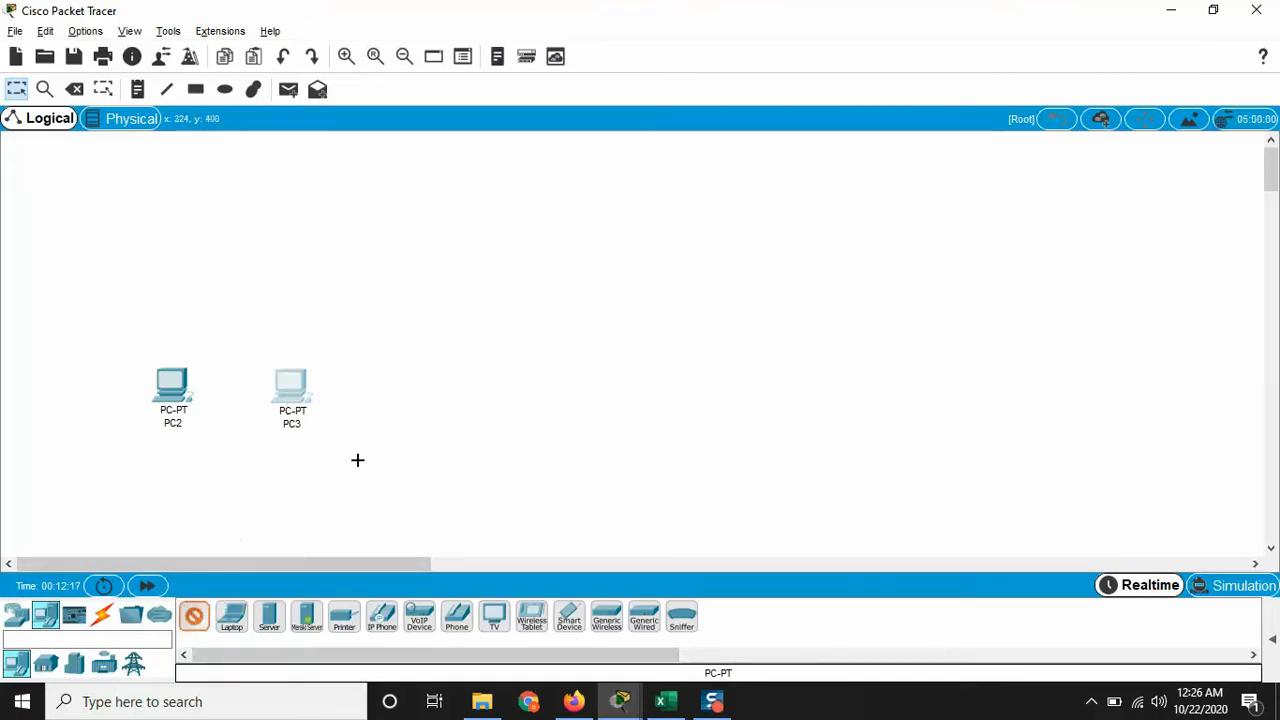
{"action": "left_click", "coordinate": [409, 400]}
{"action": "left_click", "coordinate": [194, 616]}
{"action": "left_click", "coordinate": [512, 404]}
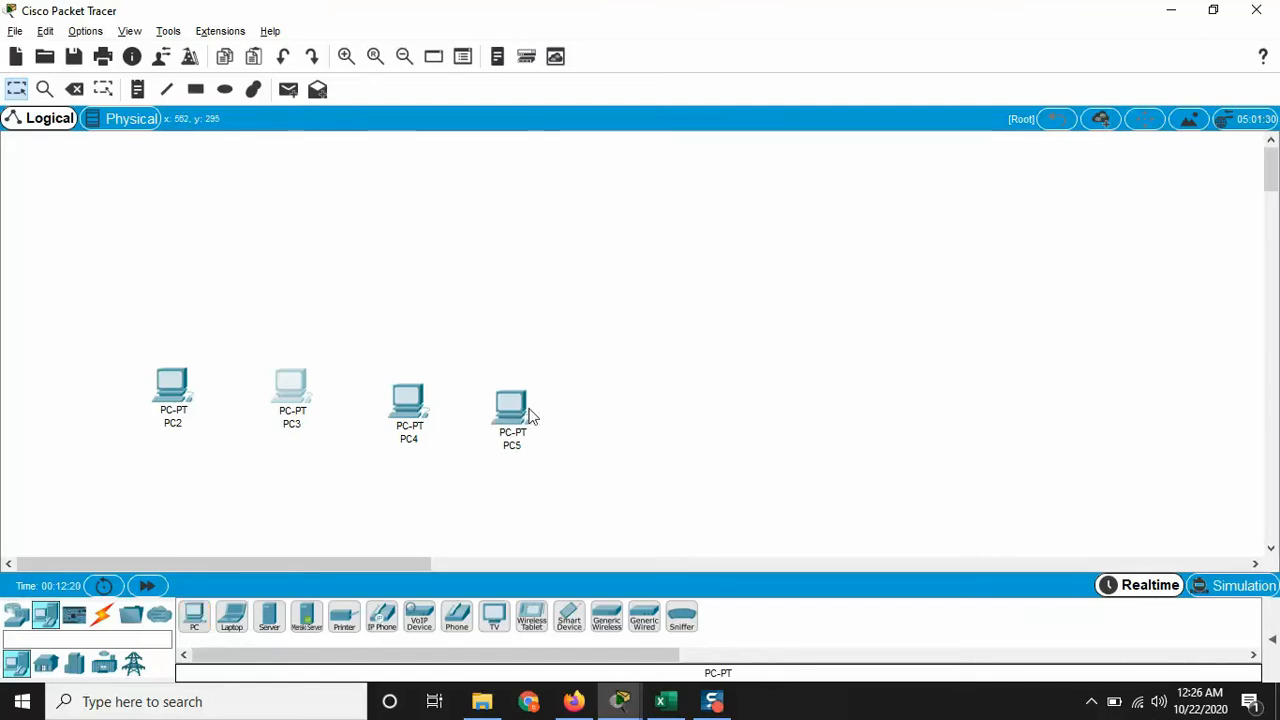
{"action": "left_click_drag", "start_coordinate": [530, 416], "coordinate": [550, 408]}
{"action": "left_click_drag", "start_coordinate": [409, 404], "coordinate": [412, 395]}
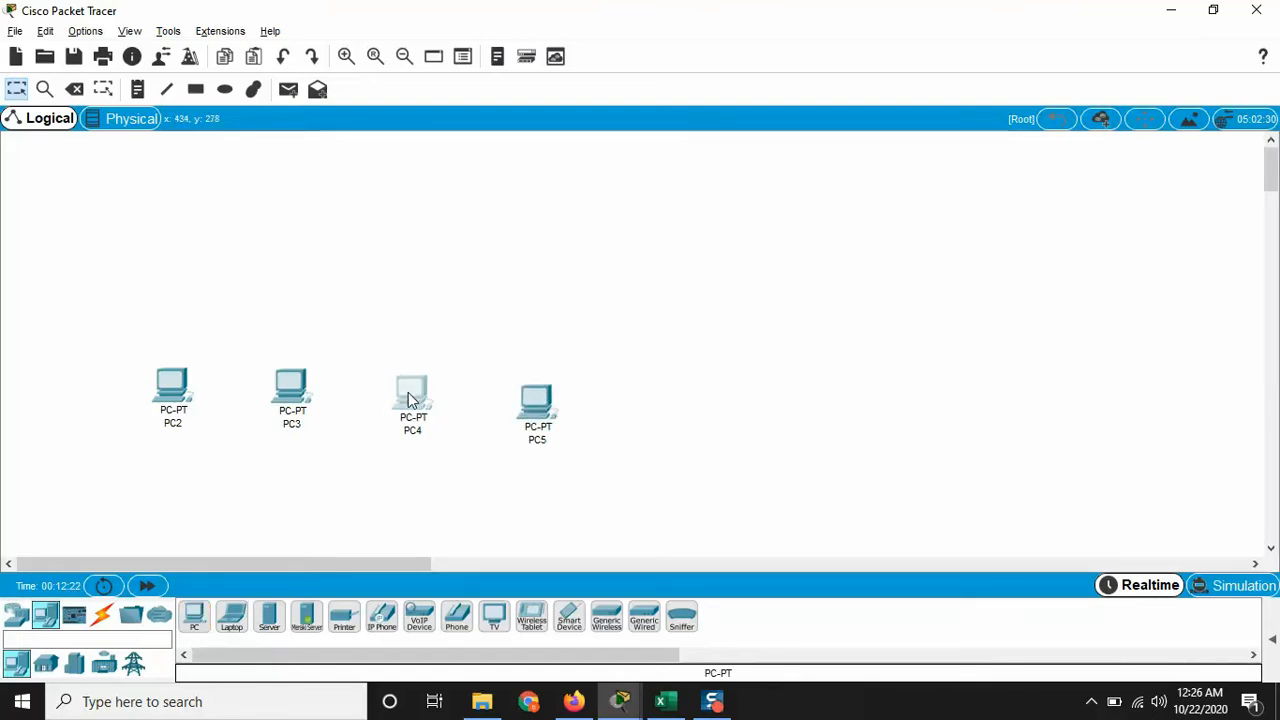
{"action": "left_click_drag", "start_coordinate": [542, 410], "coordinate": [545, 400]}
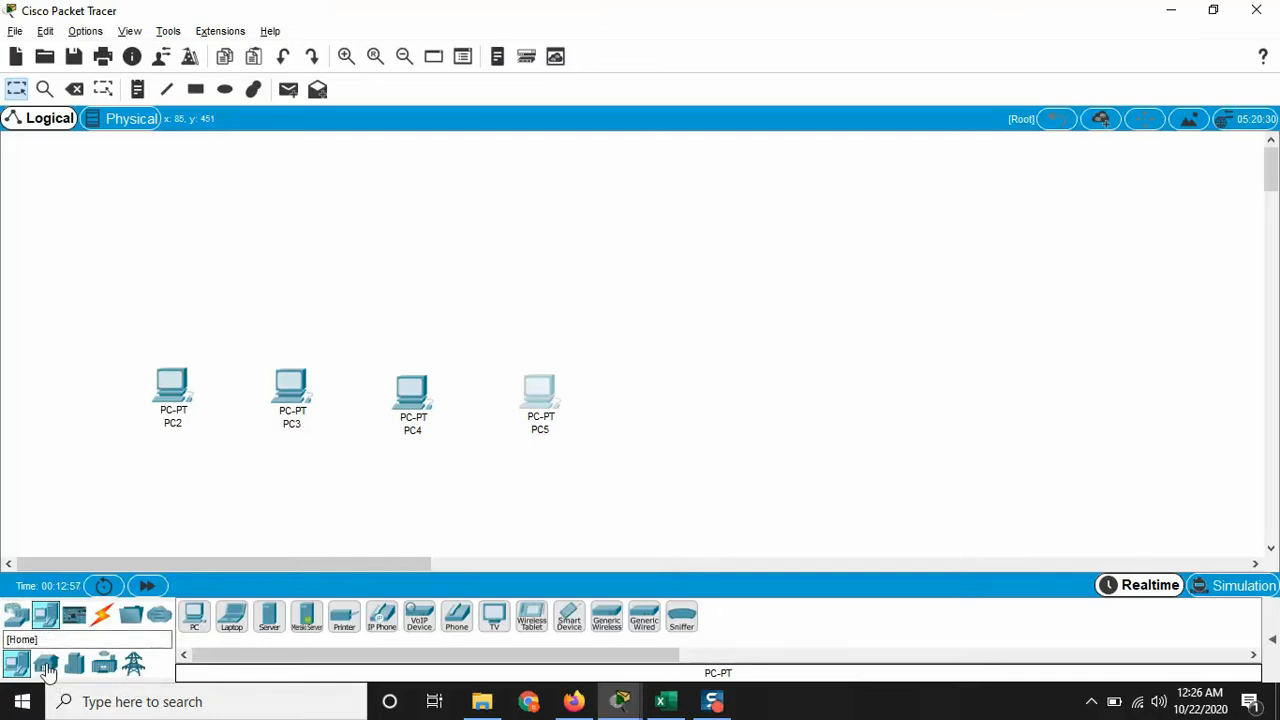
Place a 2960 switch centrally above the row of PCs
{"action": "left_click", "coordinate": [72, 616]}
{"action": "left_click", "coordinate": [17, 616]}
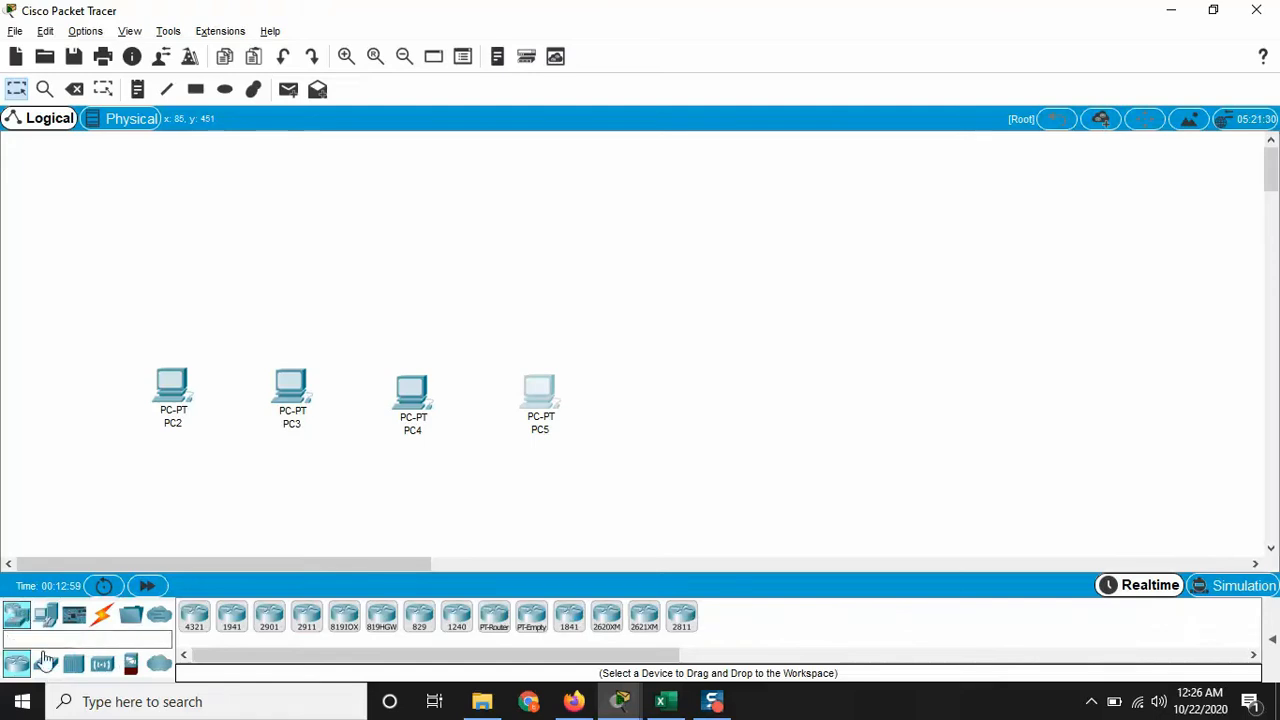
{"action": "left_click", "coordinate": [45, 664]}
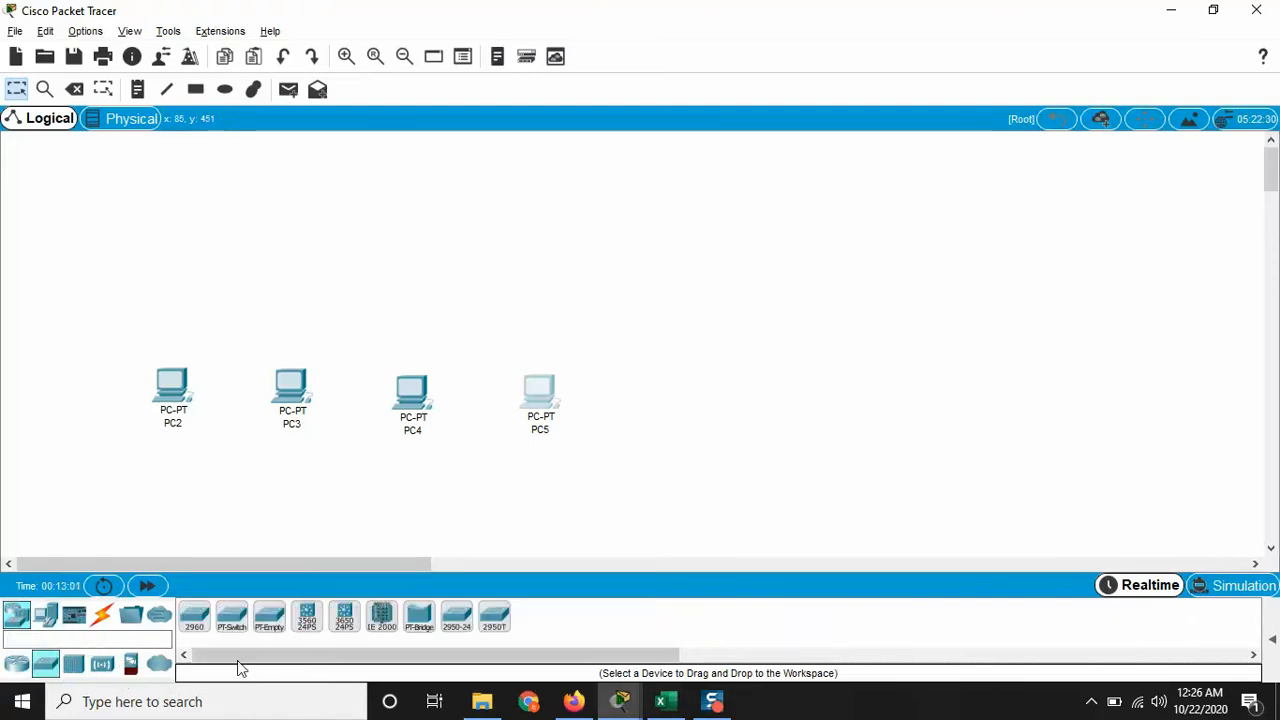
{"action": "left_click_drag", "start_coordinate": [194, 620], "coordinate": [348, 236]}
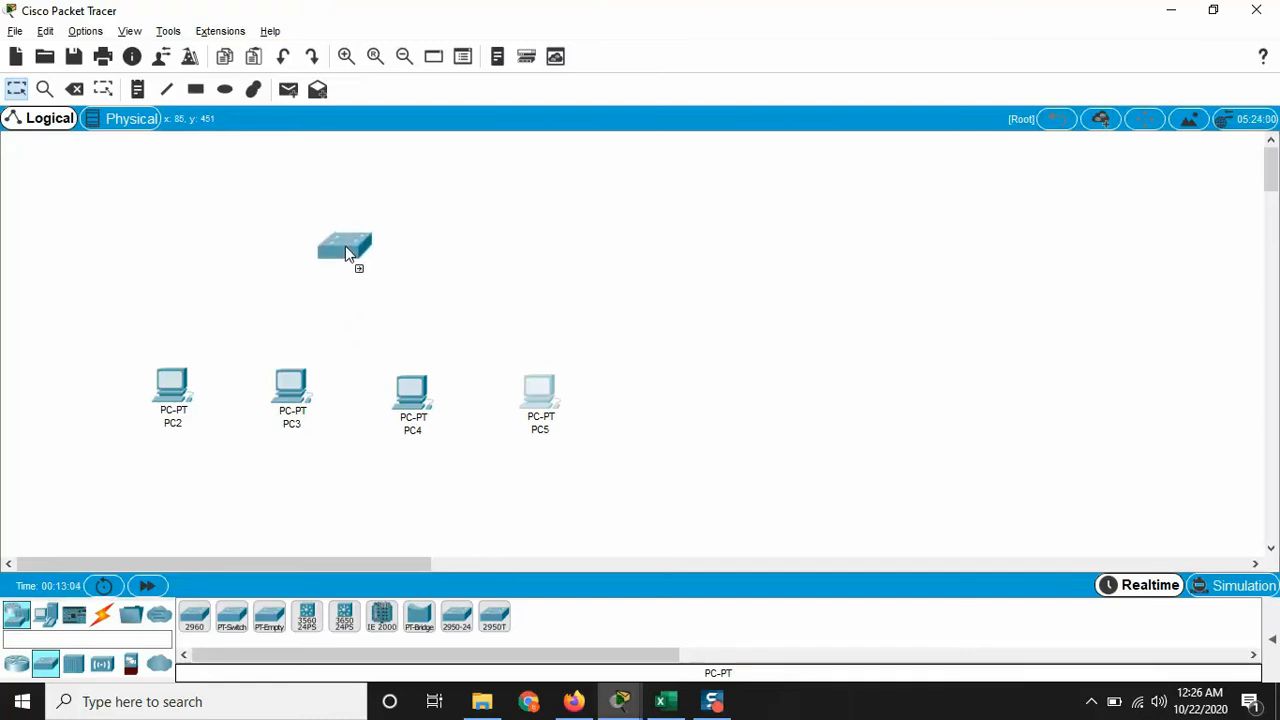
Connect PC2 and PC3 to Switch0 with automatically chosen cables
{"action": "left_click", "coordinate": [103, 617]}
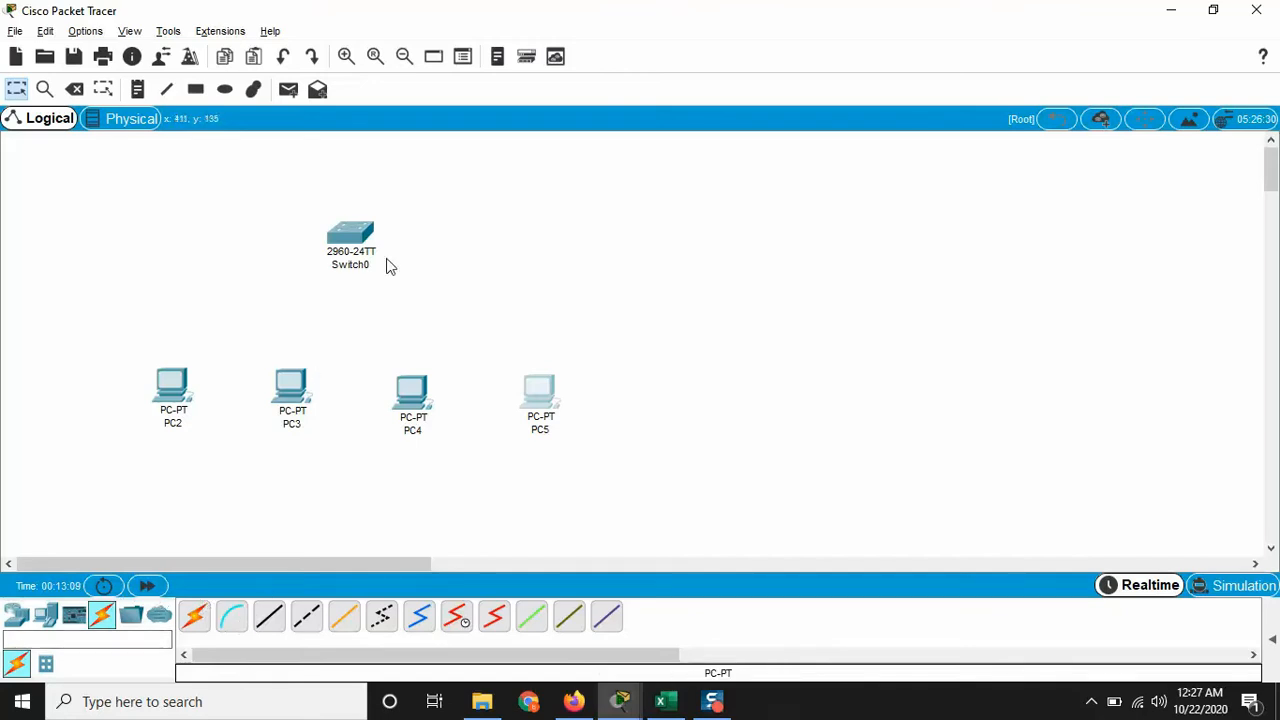
{"action": "left_click", "coordinate": [195, 618]}
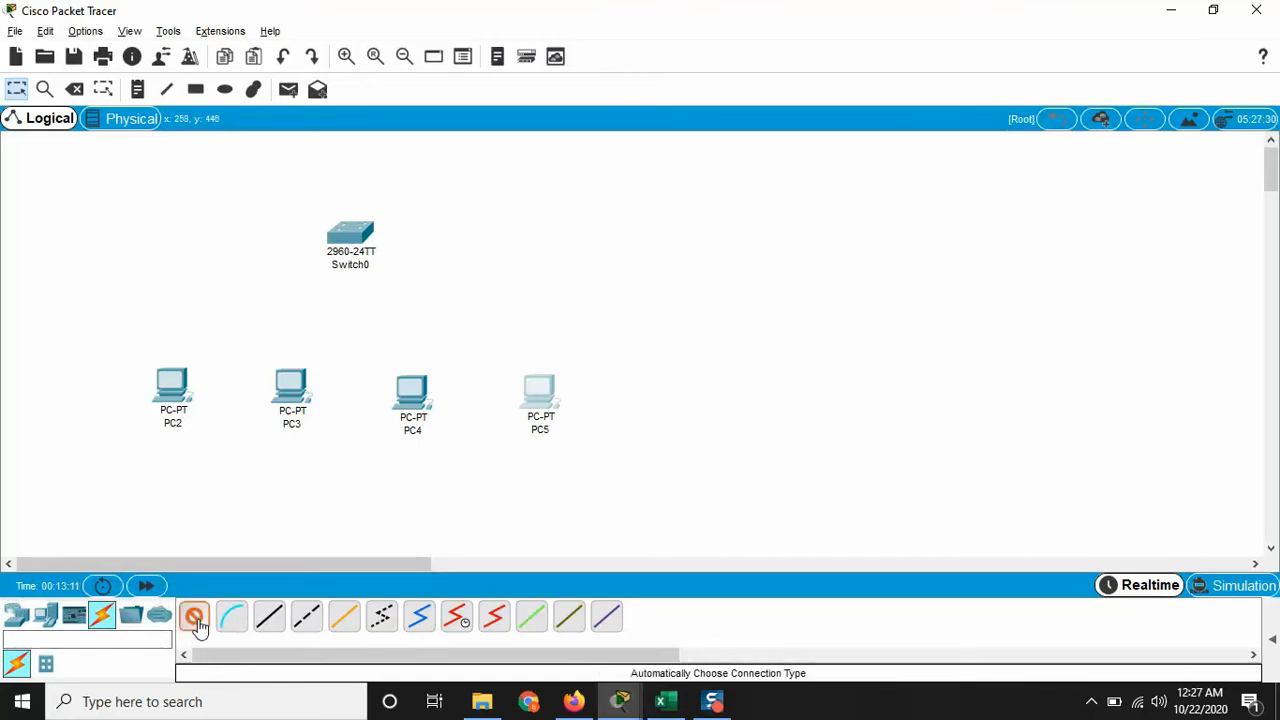
{"action": "left_click", "coordinate": [174, 382]}
{"action": "left_click", "coordinate": [347, 238]}
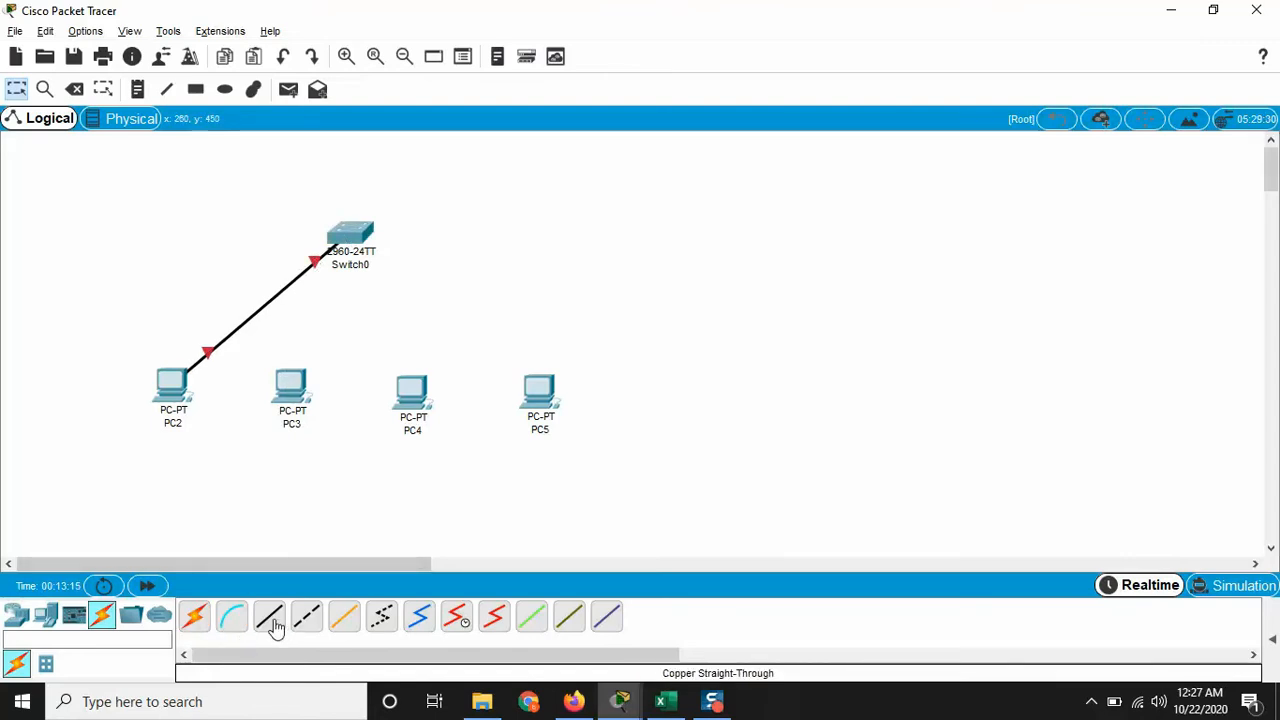
{"action": "left_click", "coordinate": [195, 617]}
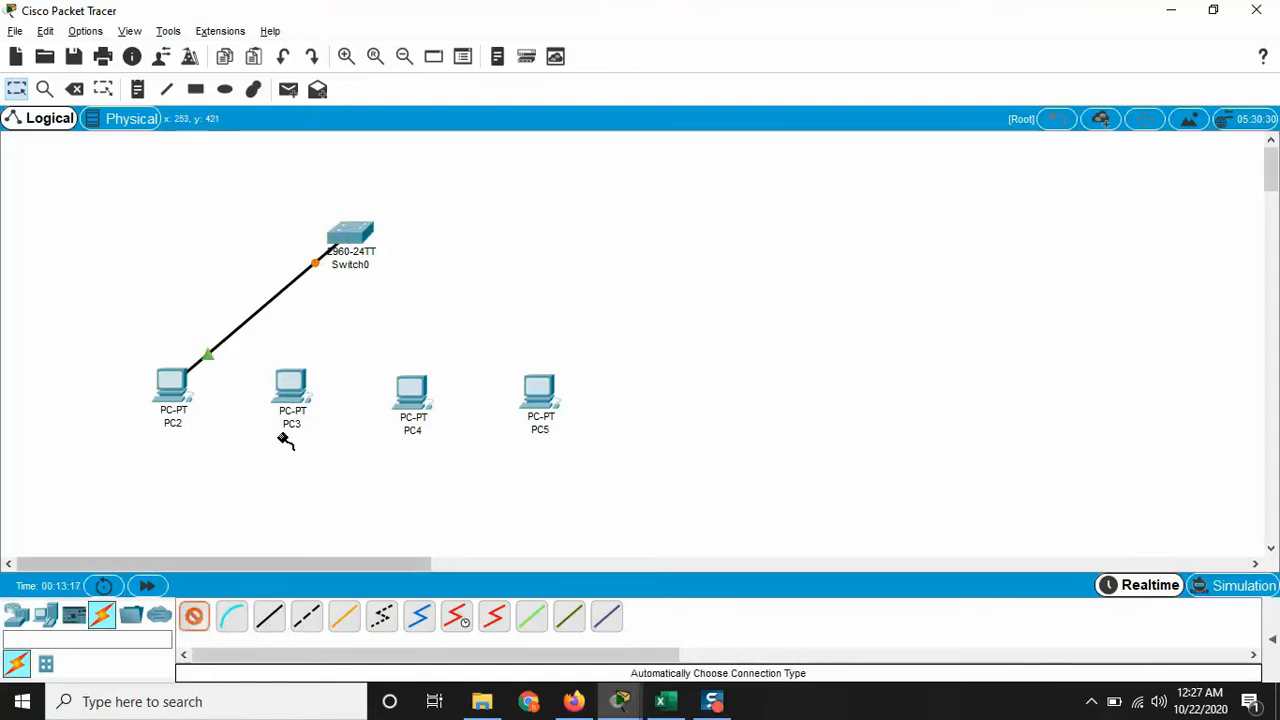
{"action": "left_click", "coordinate": [291, 388]}
{"action": "left_click", "coordinate": [349, 235]}
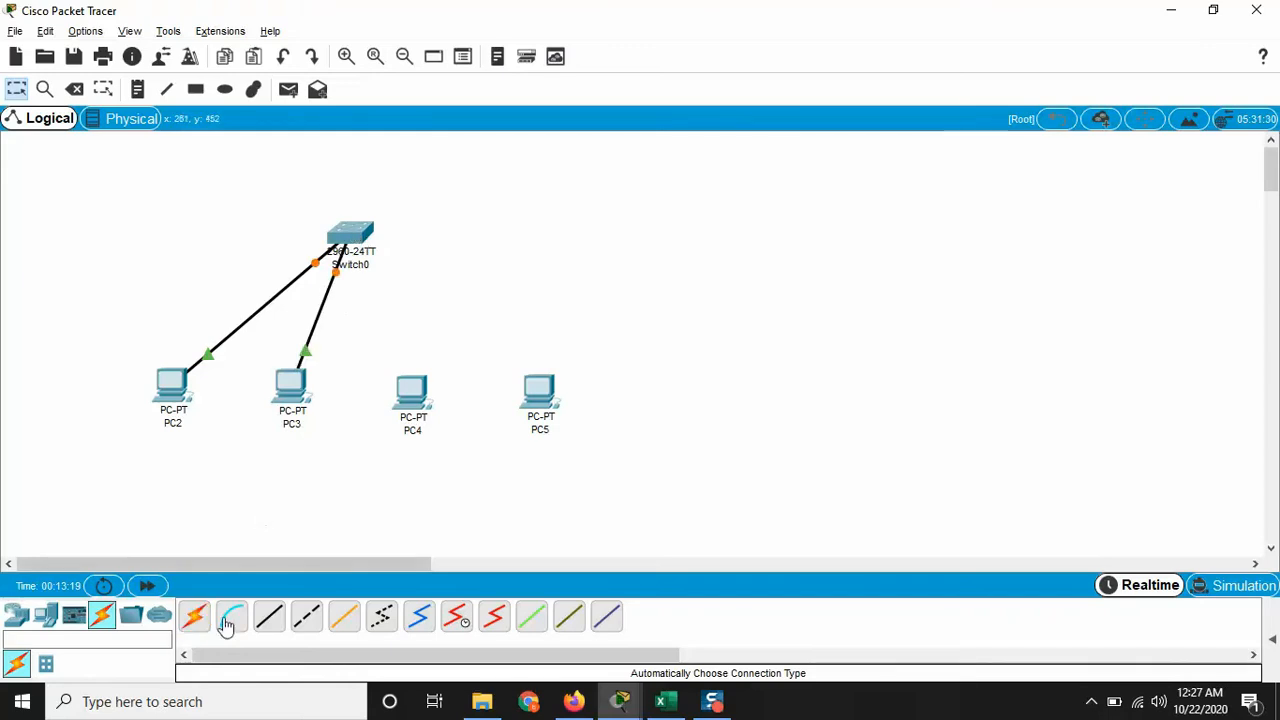
Connect PC4 and PC5 to Switch0 with automatically chosen cables, and move the switch slightly higher above the PCs
{"action": "left_click", "coordinate": [195, 617]}
{"action": "left_click", "coordinate": [411, 390]}
{"action": "left_click", "coordinate": [365, 236]}
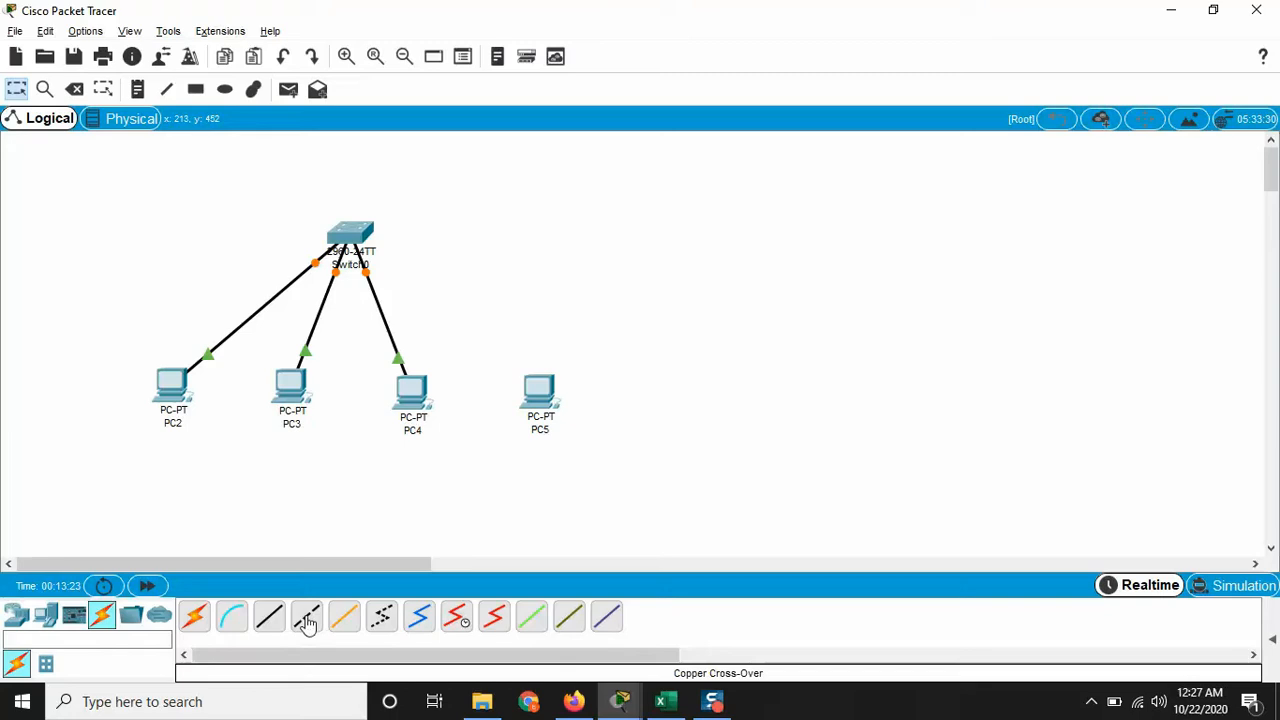
{"action": "left_click", "coordinate": [195, 617]}
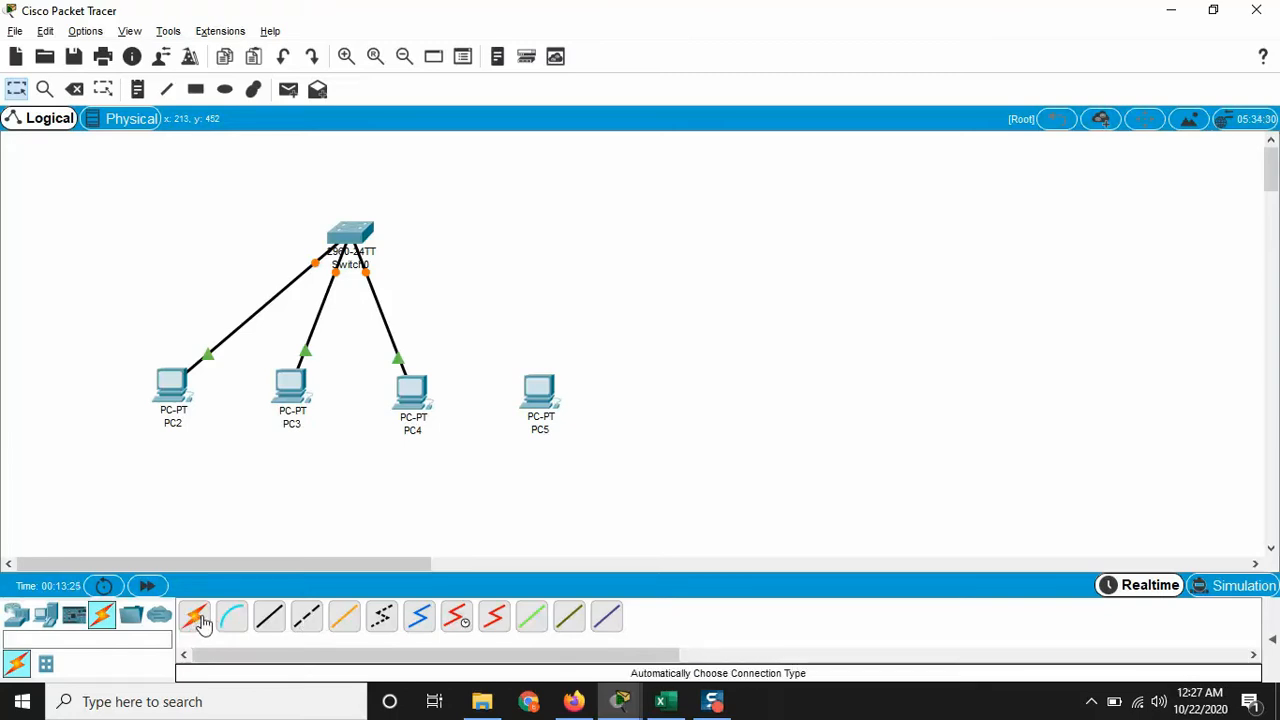
{"action": "left_click", "coordinate": [540, 390]}
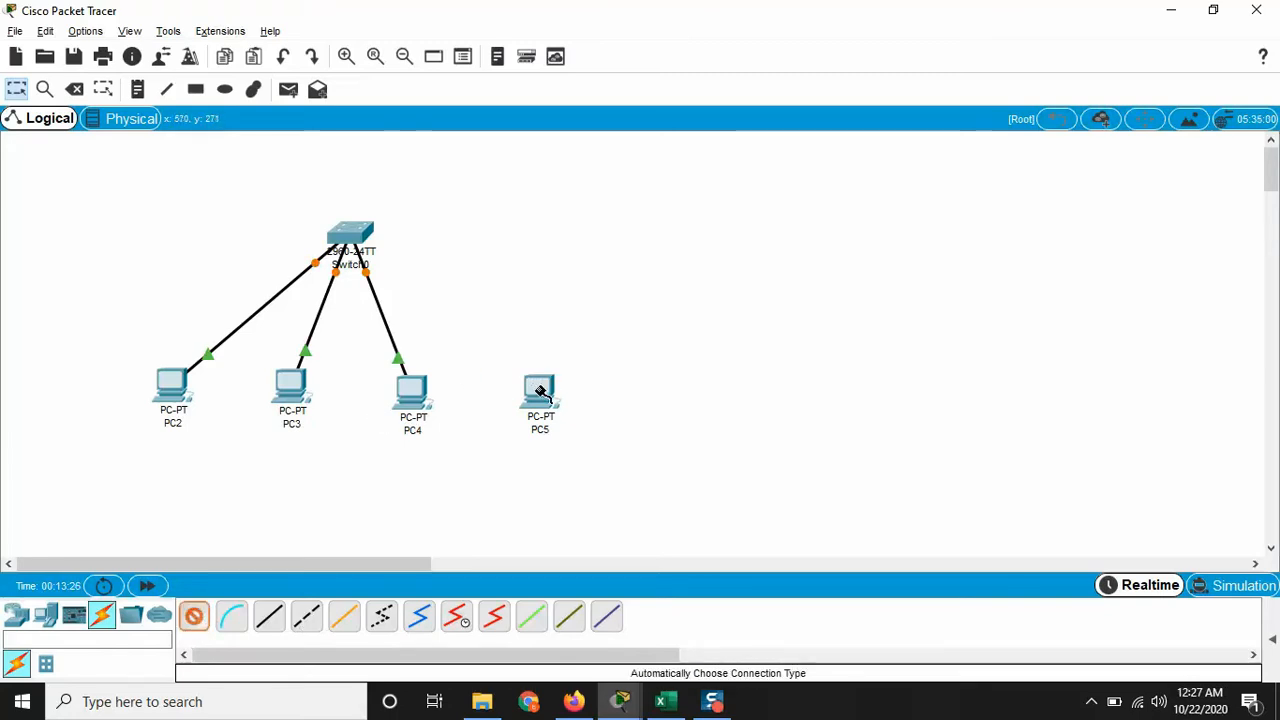
{"action": "left_click", "coordinate": [368, 250]}
{"action": "left_click_drag", "start_coordinate": [368, 250], "coordinate": [366, 210]}
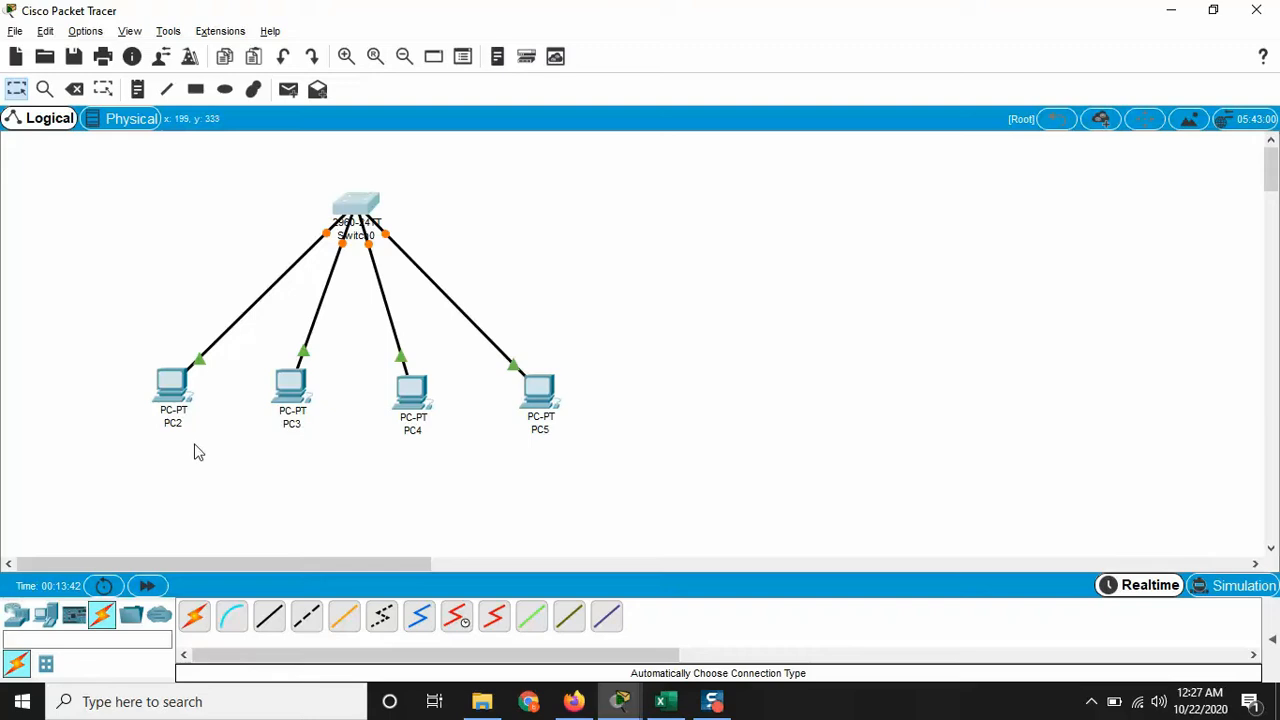
Assign PC2 the static IP address 192.168.10.10 with the default subnet mask, and close its window
{"action": "left_click", "coordinate": [171, 396]}
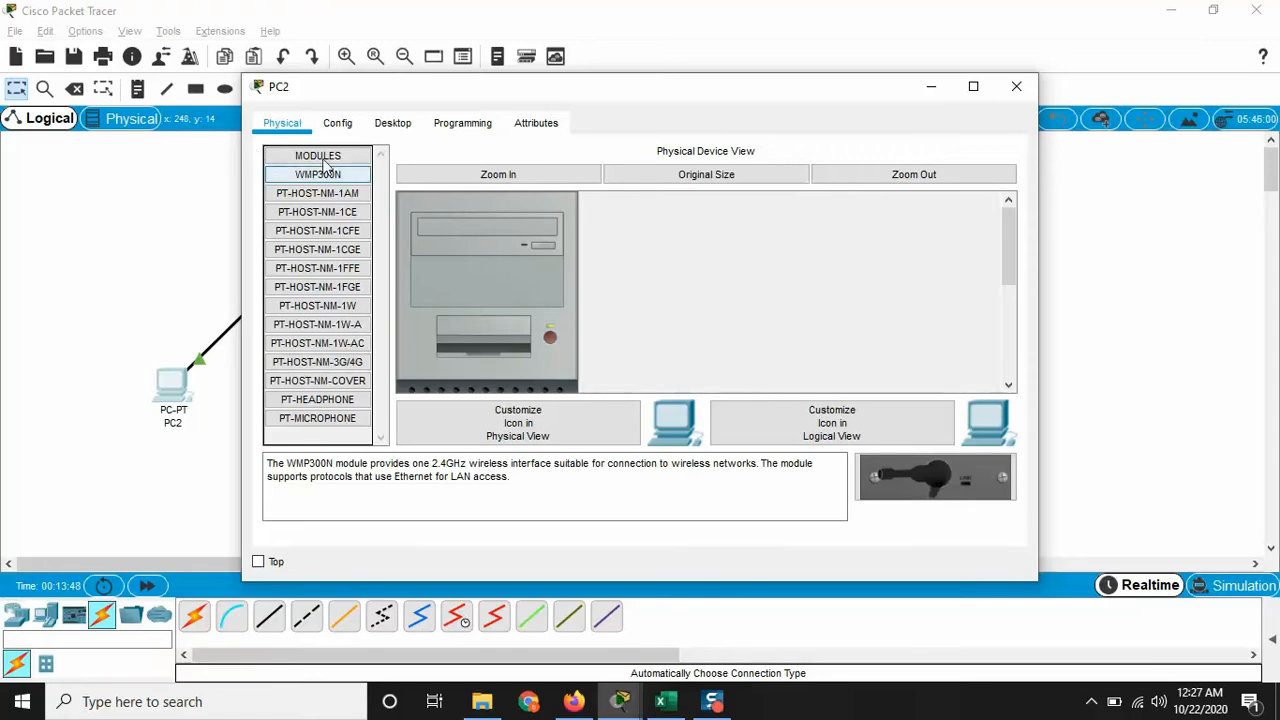
{"action": "left_click", "coordinate": [337, 123]}
{"action": "left_click", "coordinate": [395, 124]}
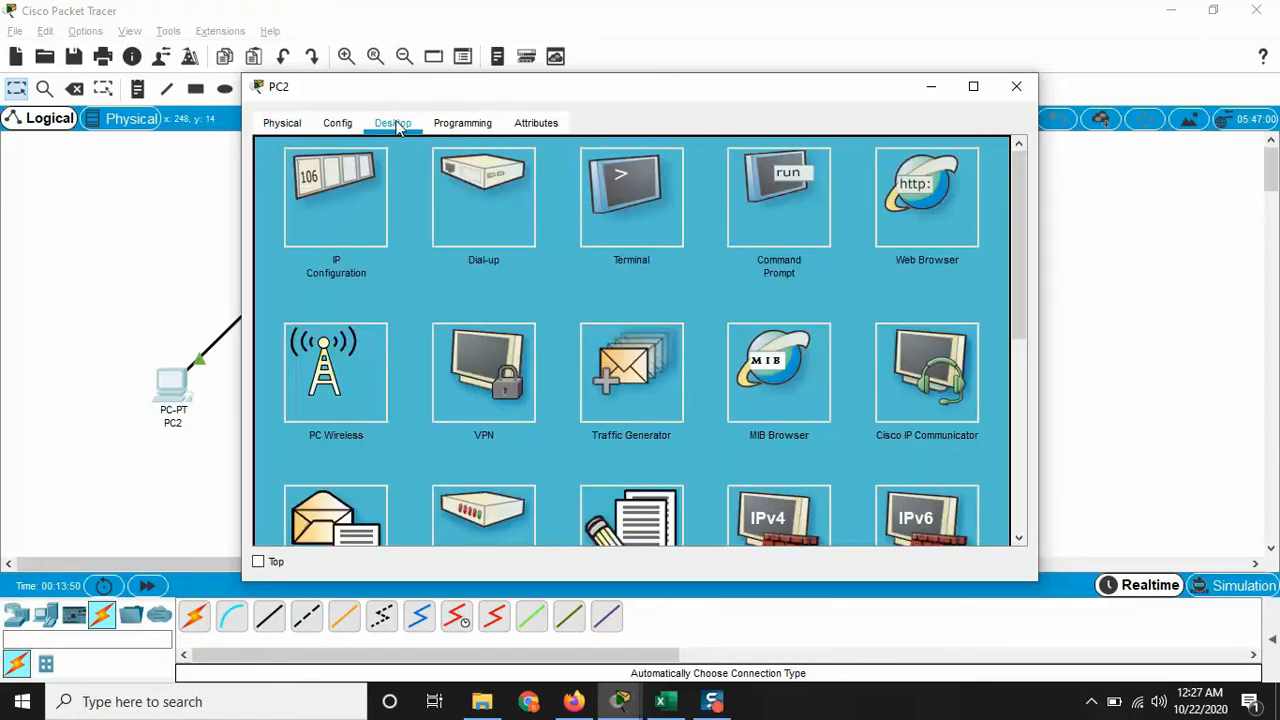
{"action": "left_click", "coordinate": [336, 213]}
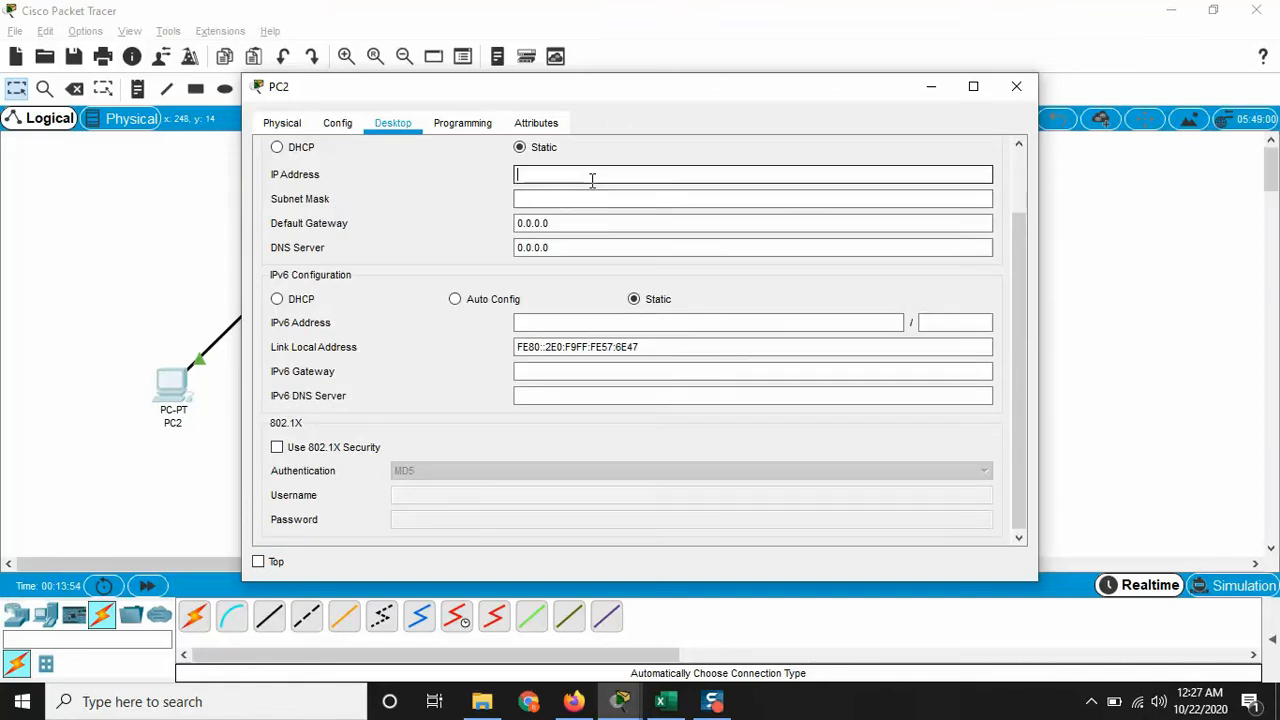
{"action": "type", "text": "192.168.10.10"}
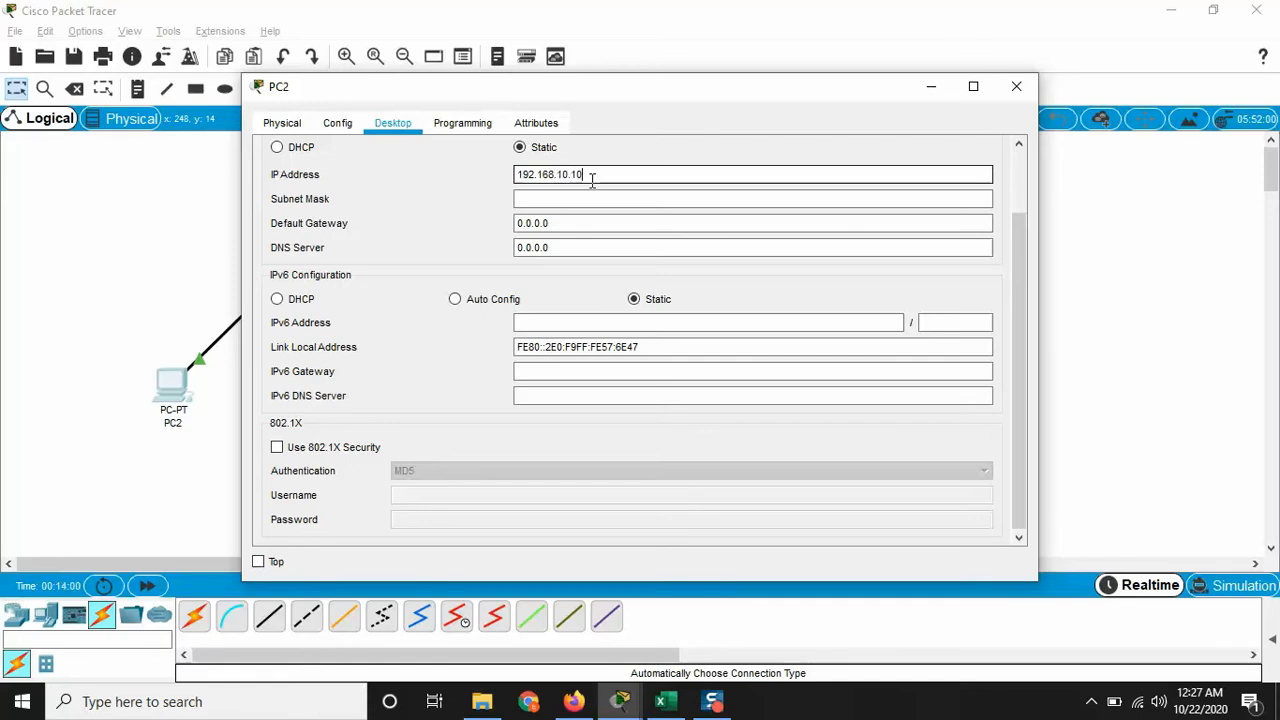
{"action": "key", "text": "Tab"}
{"action": "left_click", "coordinate": [1015, 90]}
Assign PC3 the static IP address 192.168.10.11 with the default subnet mask, and close its window
{"action": "left_click", "coordinate": [289, 385]}
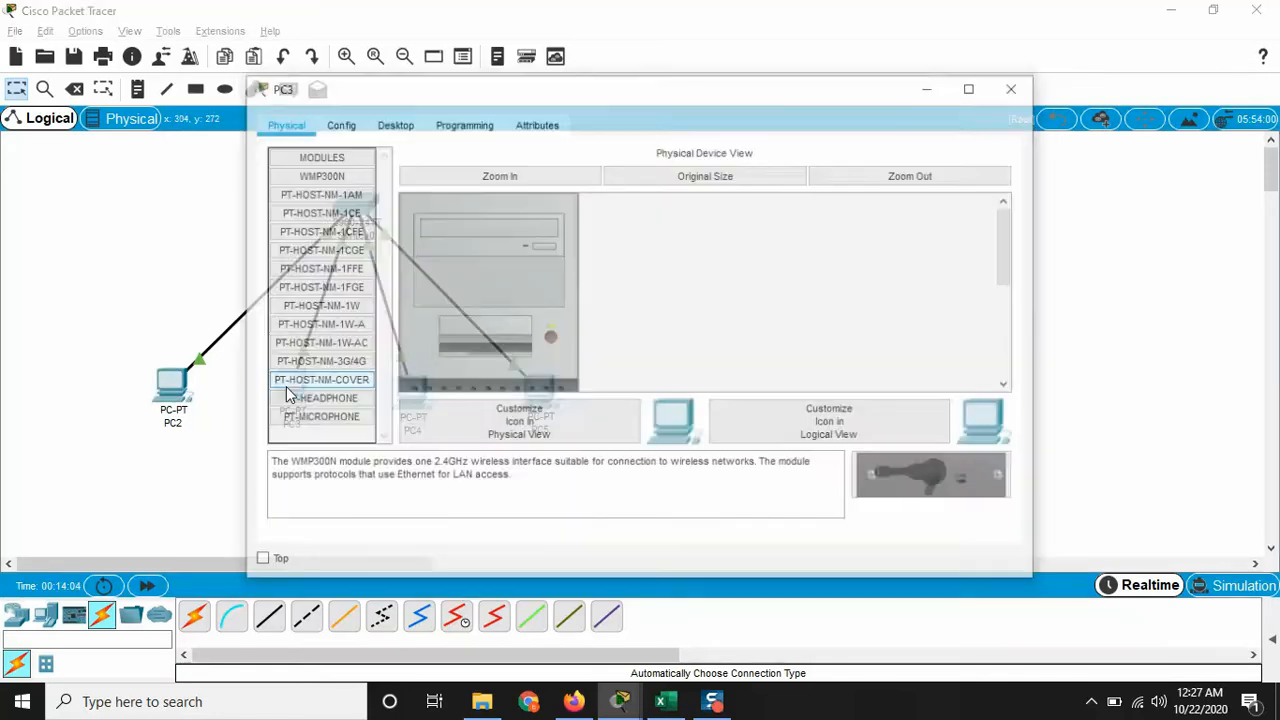
{"action": "left_click", "coordinate": [345, 128]}
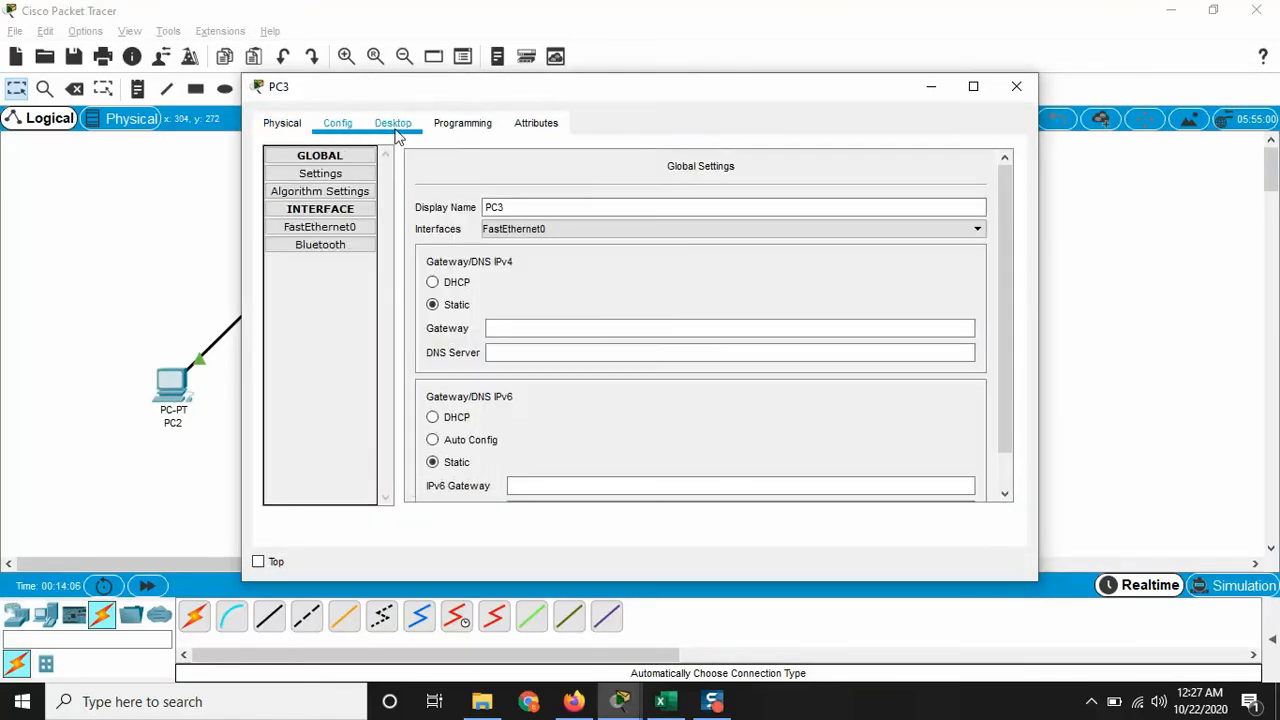
{"action": "left_click", "coordinate": [398, 130]}
{"action": "left_click", "coordinate": [343, 233]}
{"action": "left_click", "coordinate": [565, 176]}
{"action": "type", "text": "192"}
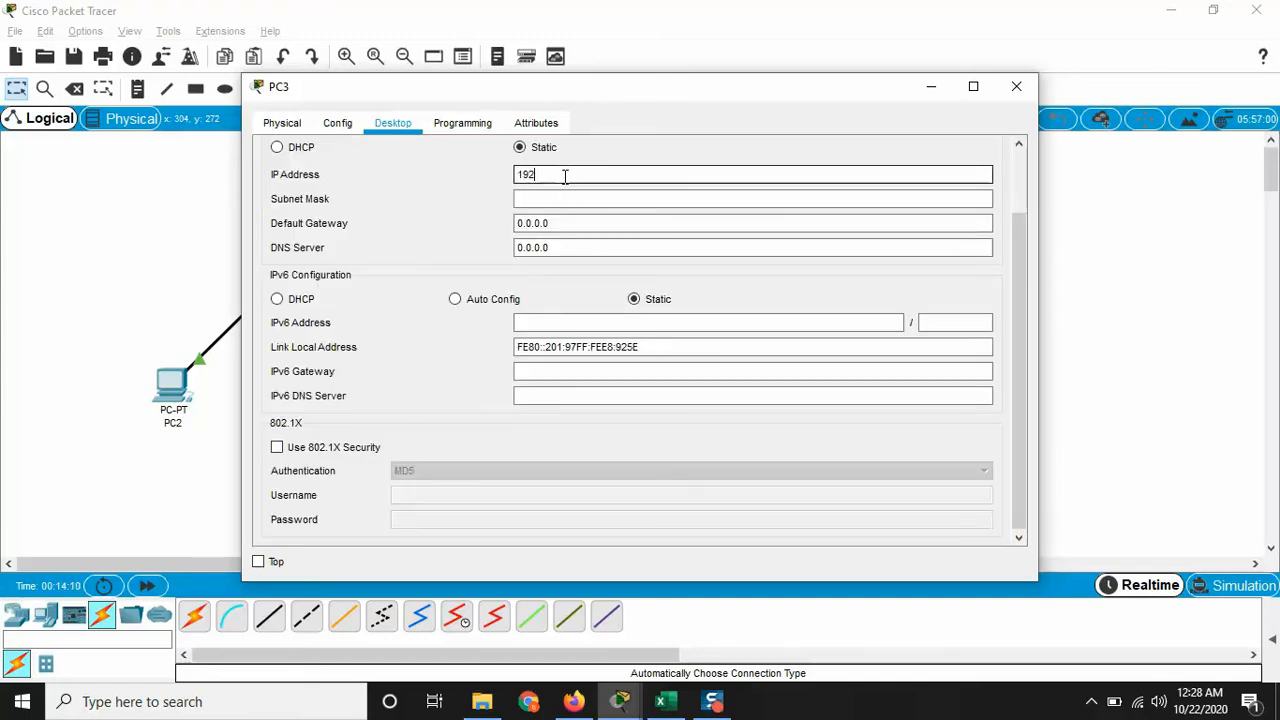
{"action": "type", "text": ".168.10.11"}
{"action": "key", "text": "Tab"}
{"action": "left_click", "coordinate": [1016, 86]}
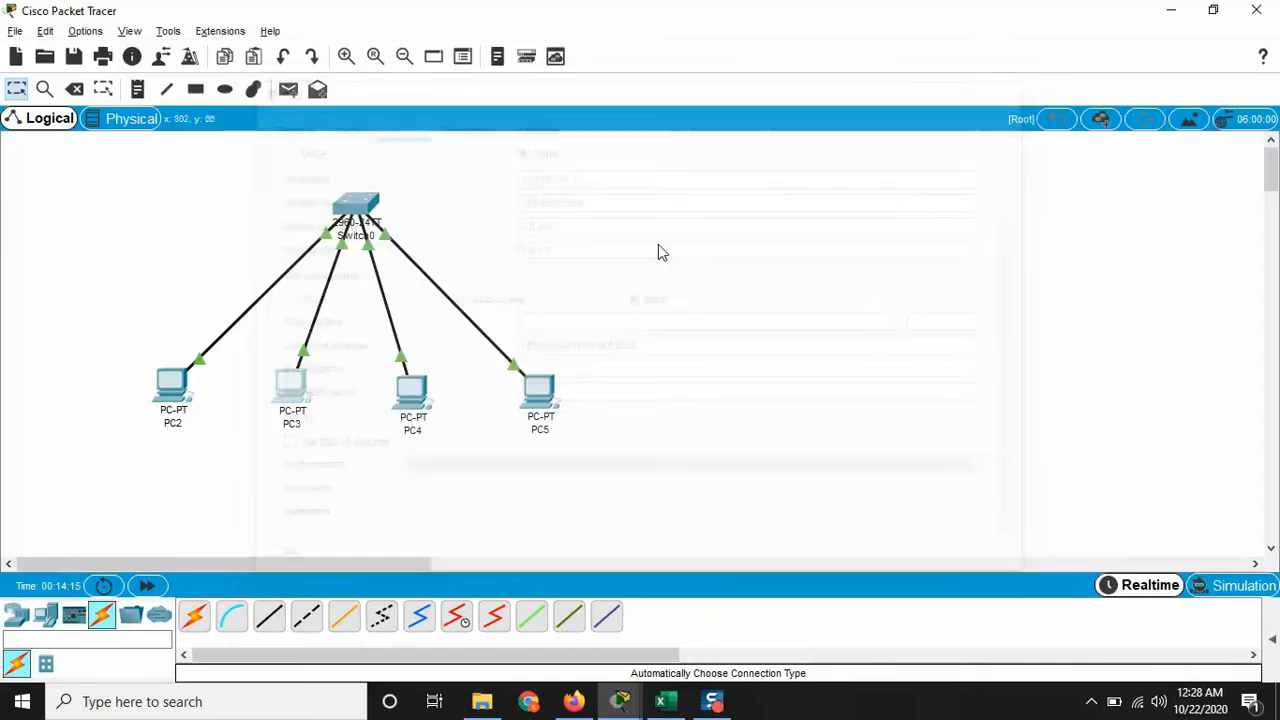
Assign PC4 the static IP address 192.168.10.12 with the default subnet mask, and close its window
{"action": "left_click", "coordinate": [412, 393]}
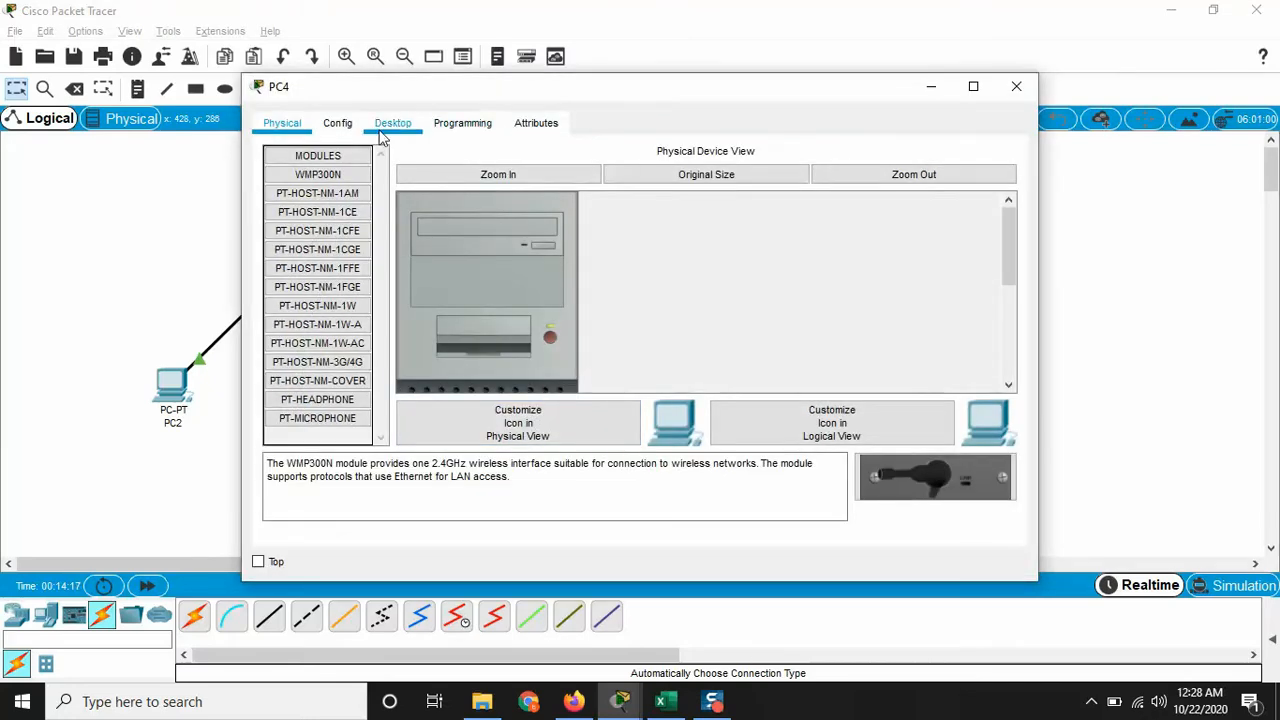
{"action": "left_click", "coordinate": [337, 123]}
{"action": "left_click", "coordinate": [392, 123]}
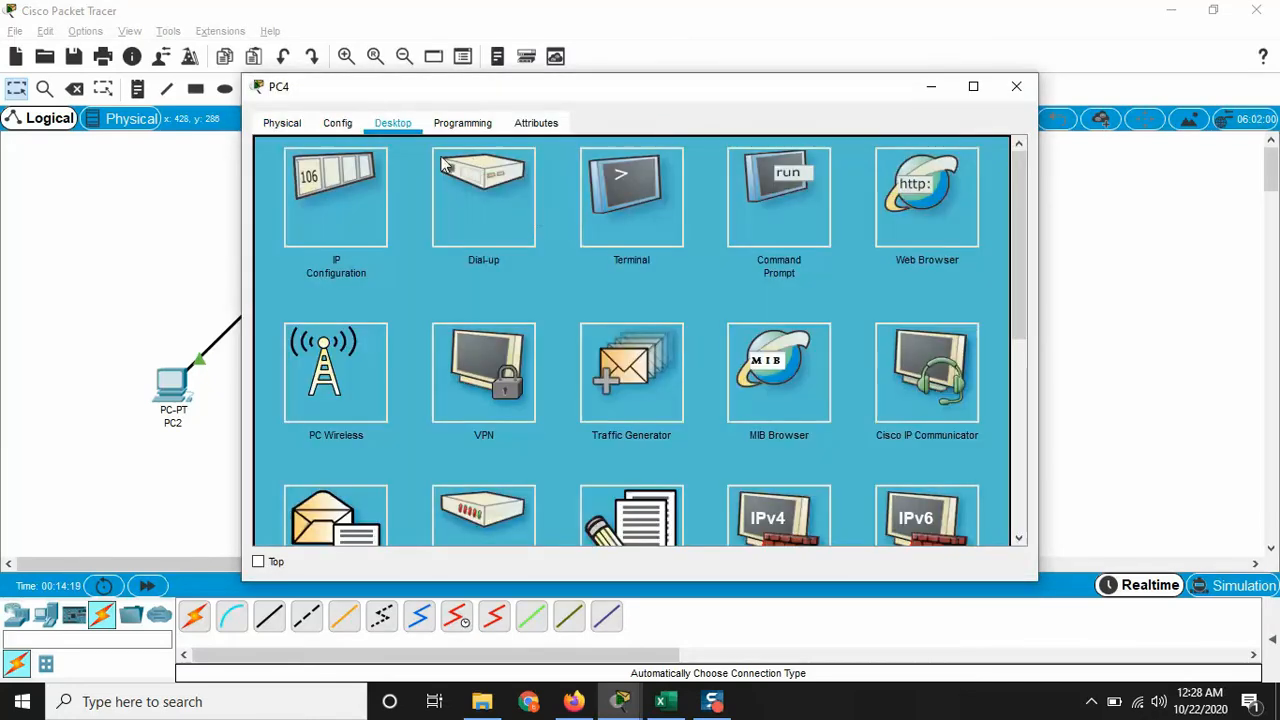
{"action": "left_click", "coordinate": [336, 197]}
{"action": "left_click", "coordinate": [589, 175]}
{"action": "type", "text": "192.168.10.12"}
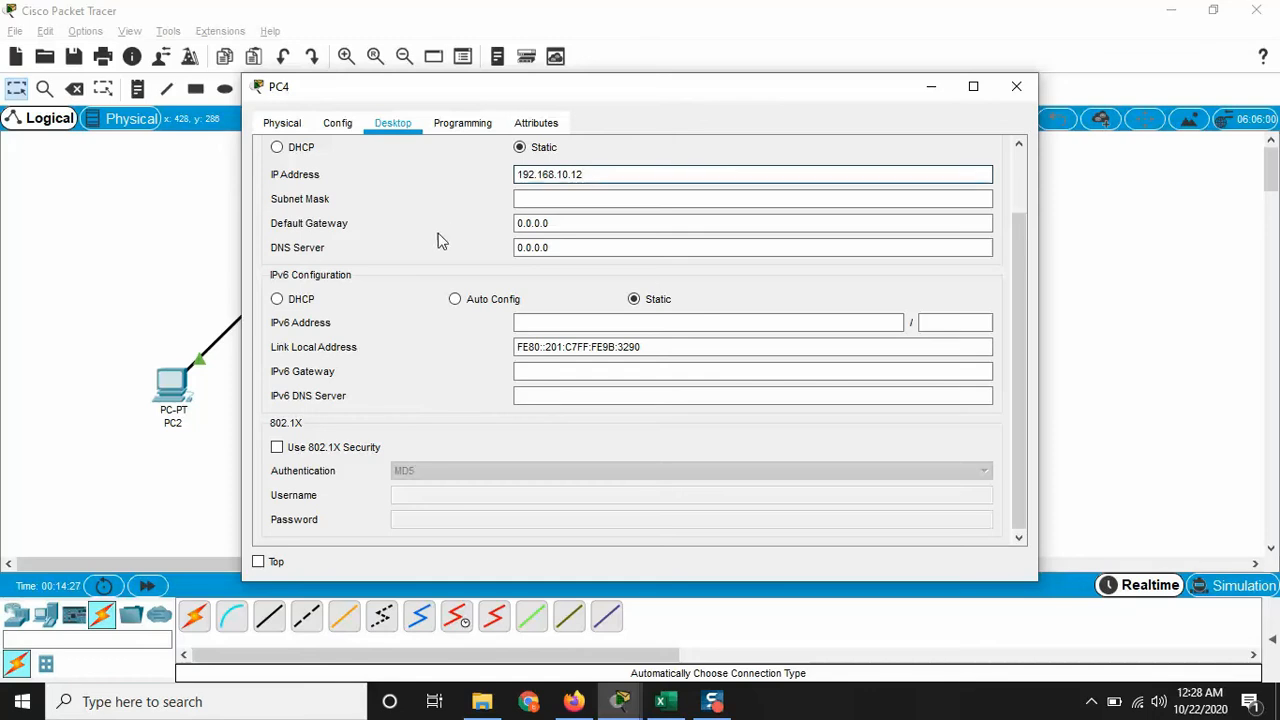
{"action": "key", "text": "Tab"}
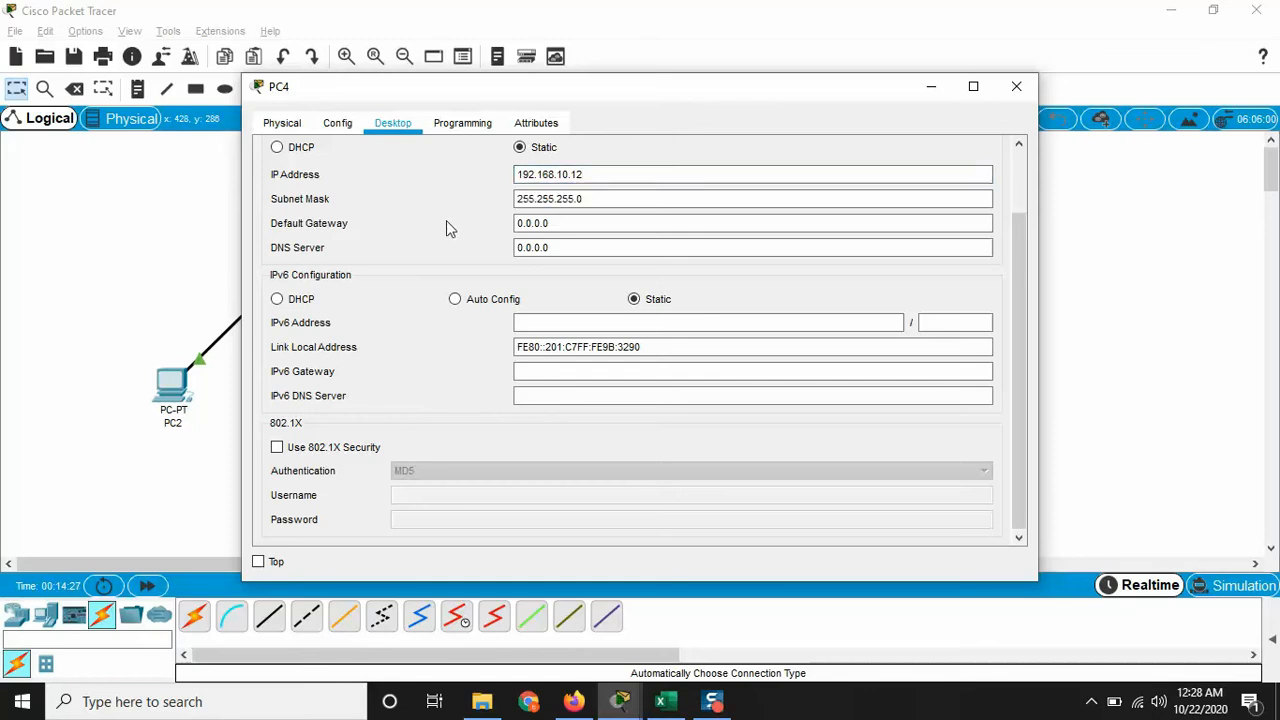
{"action": "left_click", "coordinate": [999, 93]}
Assign PC5 the static IP address 192.168.10.13 with the default subnet mask, and close its window
{"action": "left_click", "coordinate": [545, 395]}
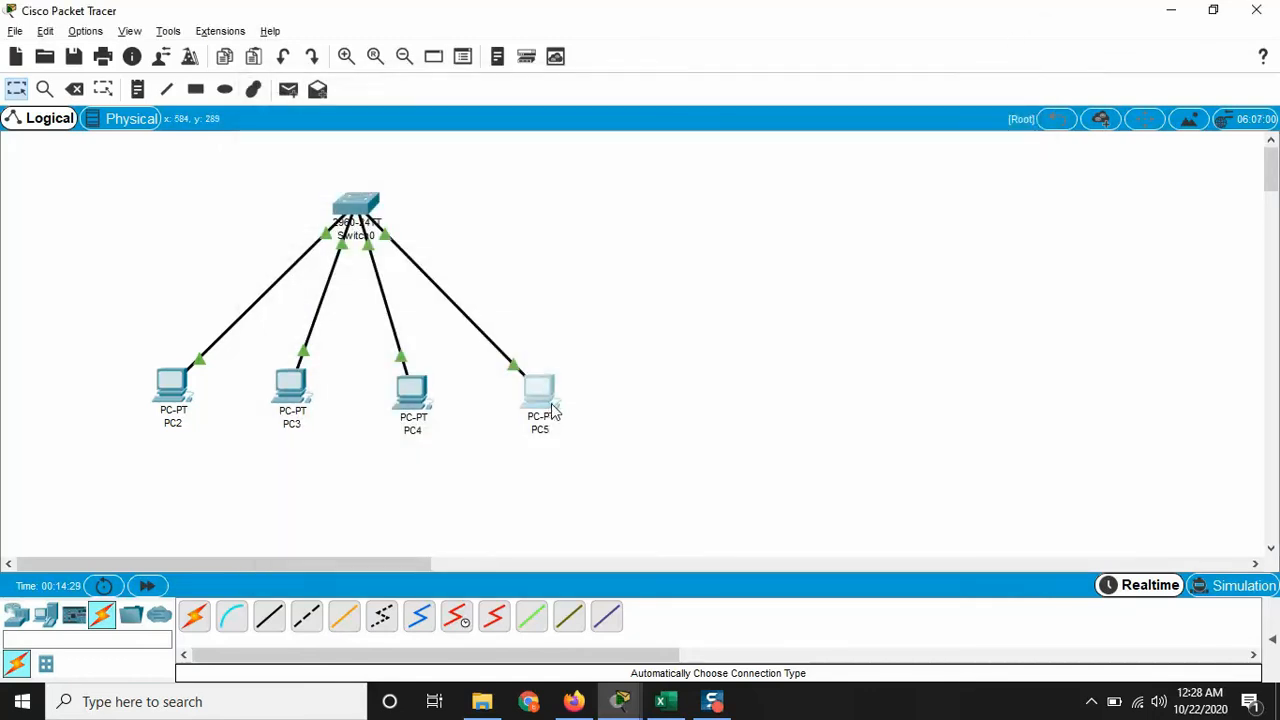
{"action": "left_click", "coordinate": [337, 122]}
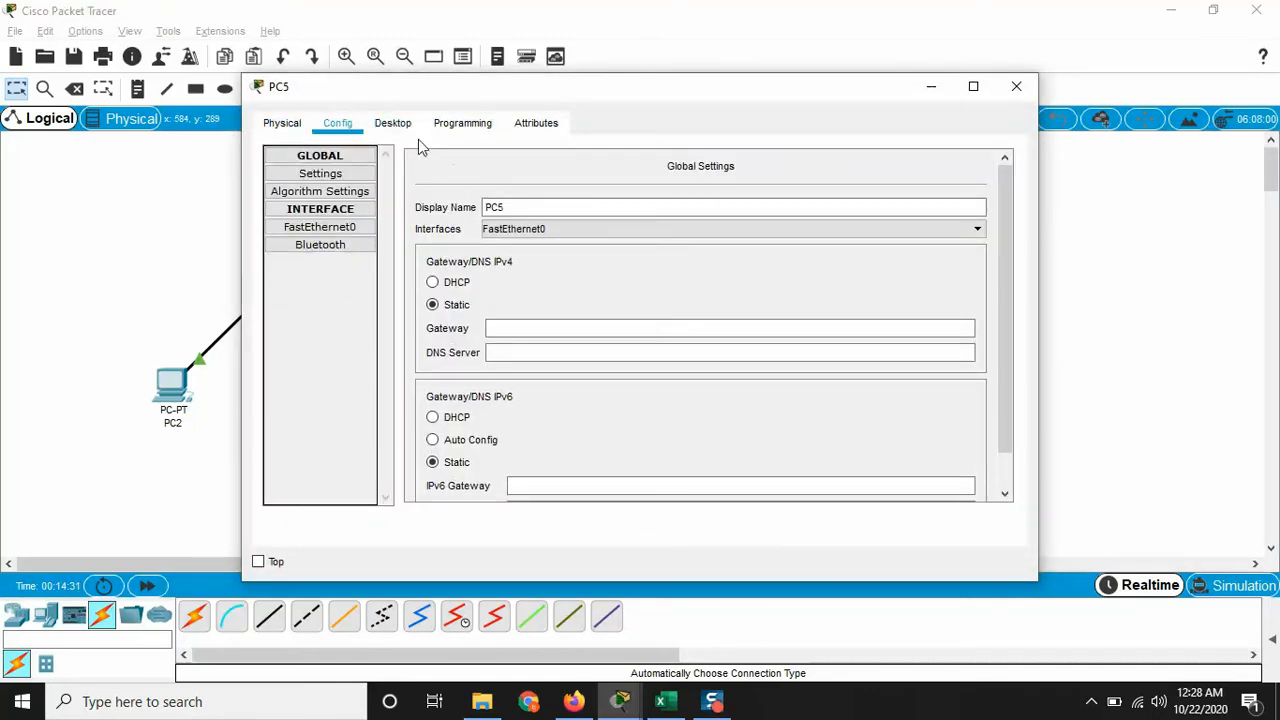
{"action": "left_click", "coordinate": [400, 124]}
{"action": "left_click", "coordinate": [403, 252]}
{"action": "left_click", "coordinate": [562, 176]}
{"action": "type", "text": "192.168.1"}
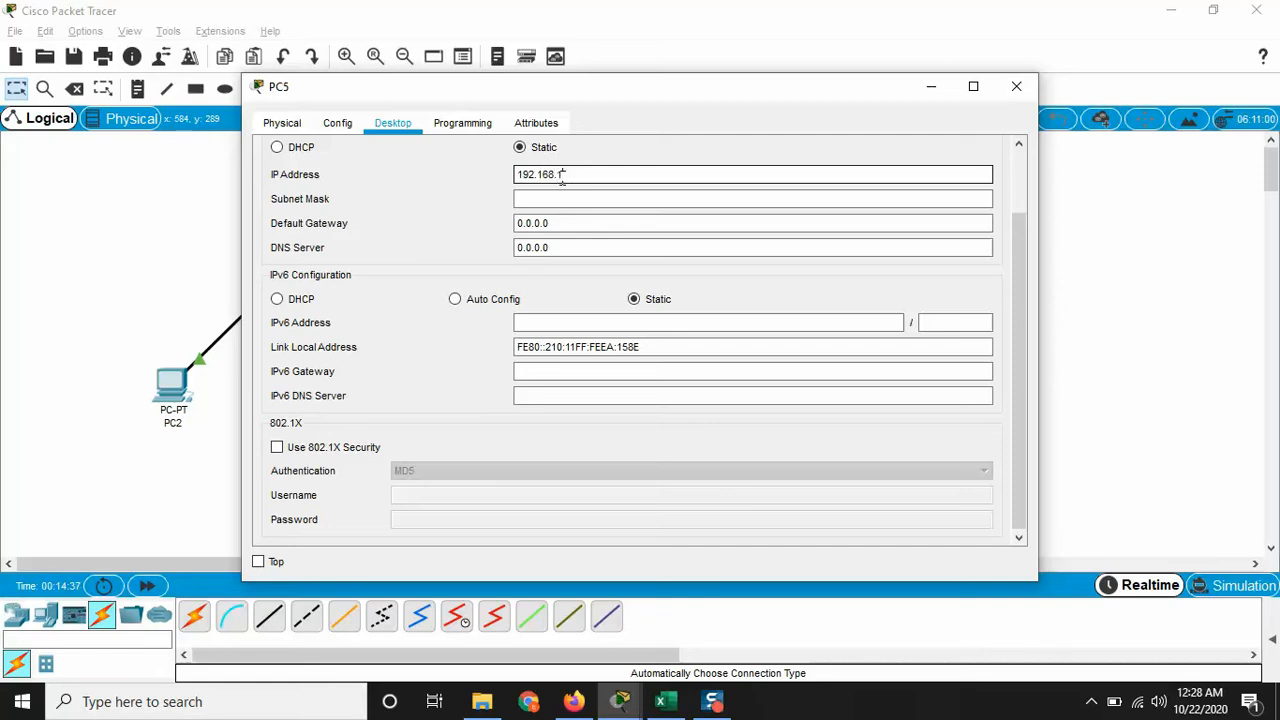
{"action": "type", "text": "0.13"}
{"action": "key", "text": "Tab"}
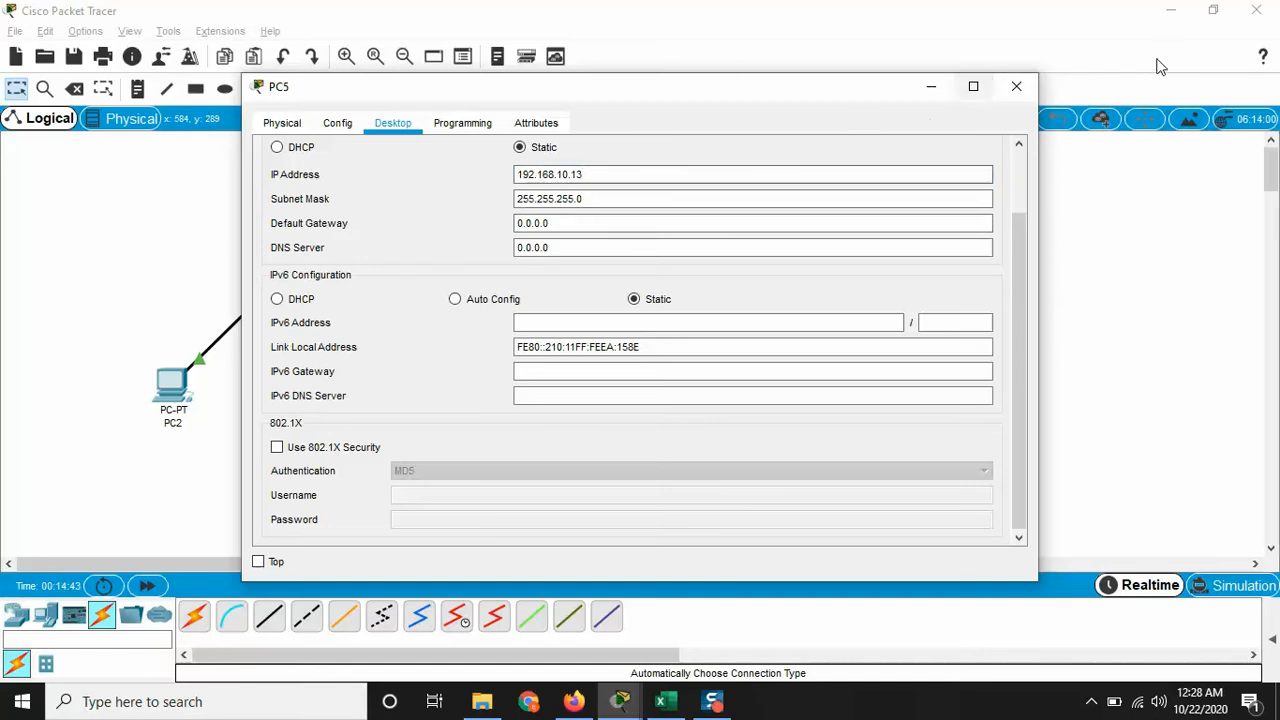
{"action": "left_click", "coordinate": [1016, 87]}
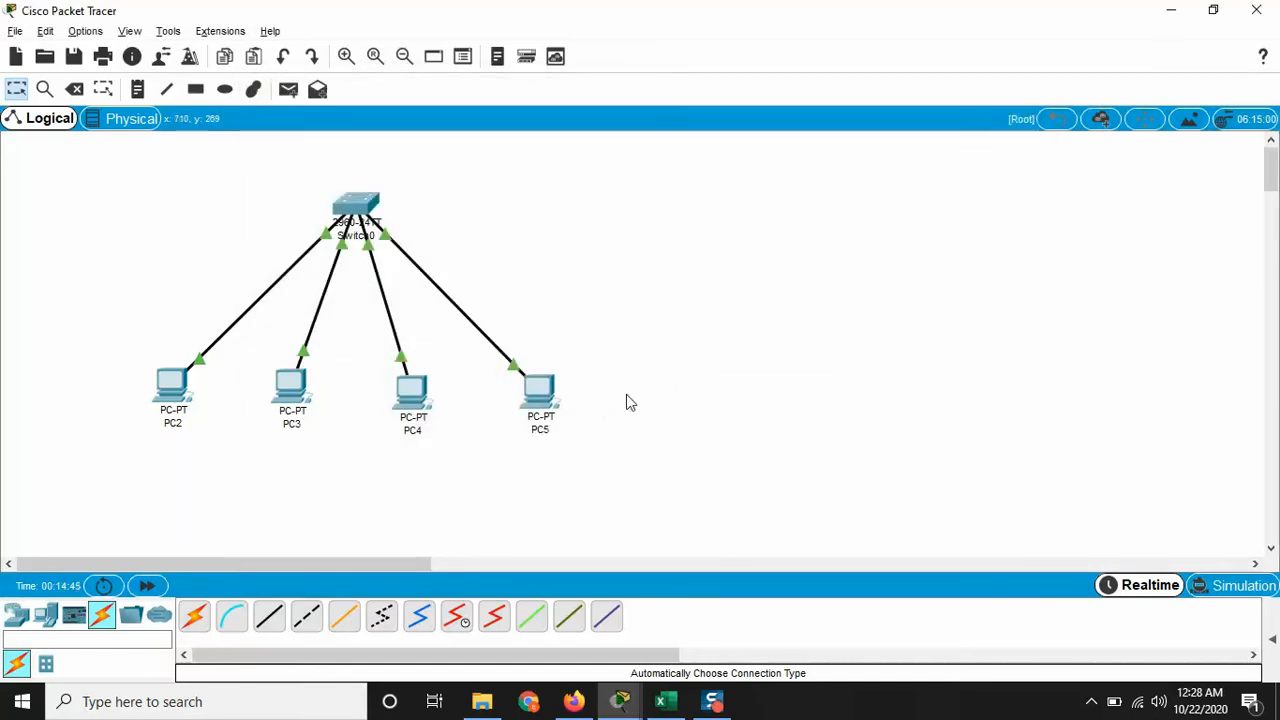
Ping PC5 at 192.168.10.13 from PC2's command prompt, and close the PC2 window
{"action": "left_click_drag", "start_coordinate": [533, 395], "coordinate": [556, 357]}
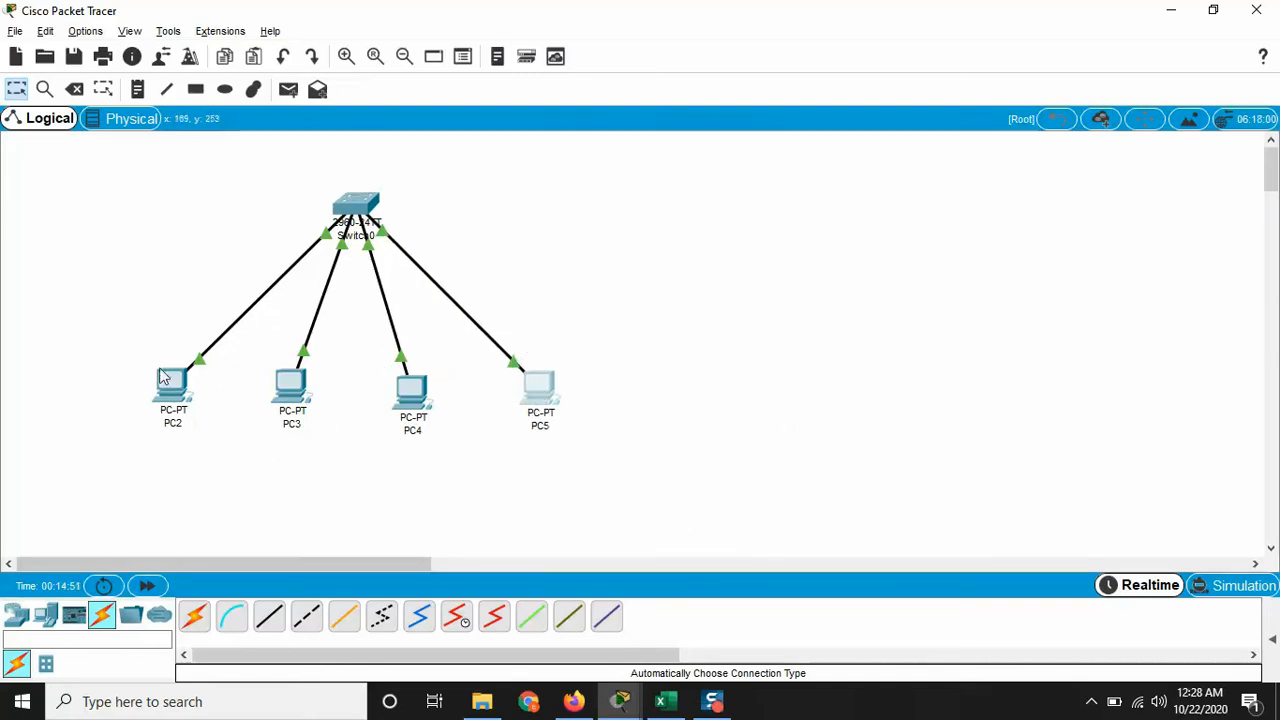
{"action": "left_click", "coordinate": [183, 385]}
{"action": "left_click", "coordinate": [206, 440]}
{"action": "left_click", "coordinate": [183, 395]}
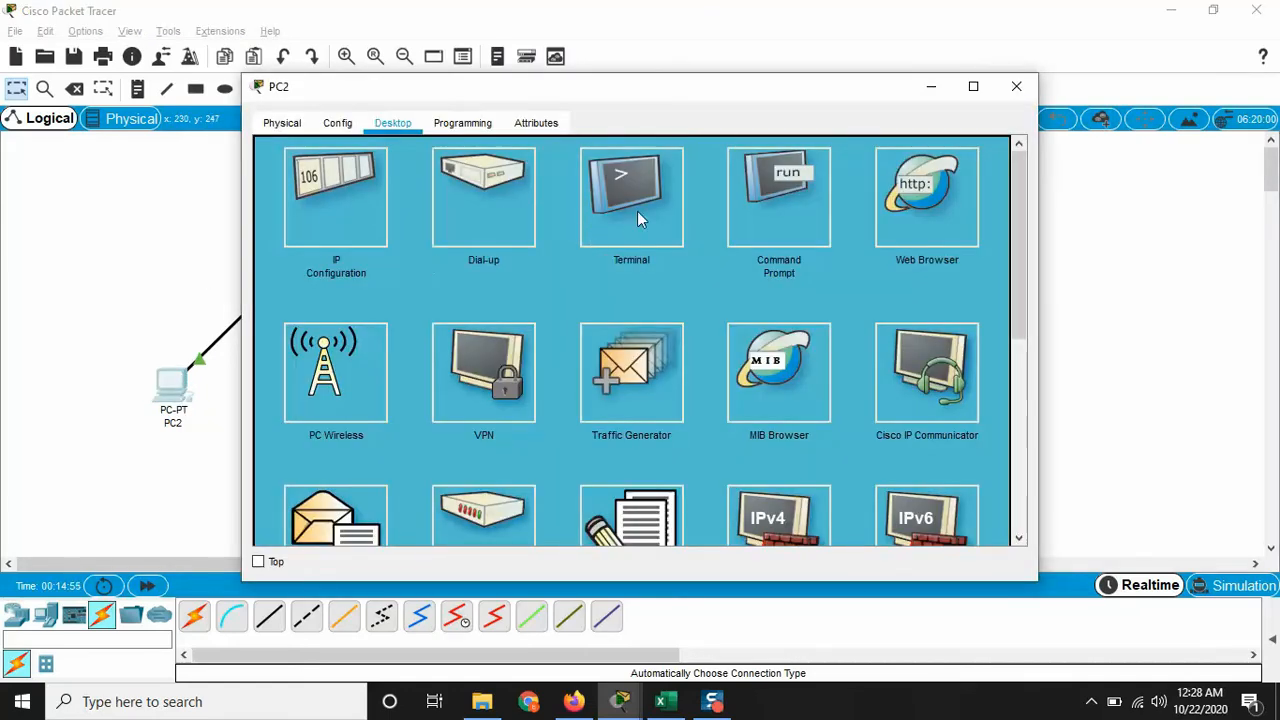
{"action": "left_click", "coordinate": [778, 205]}
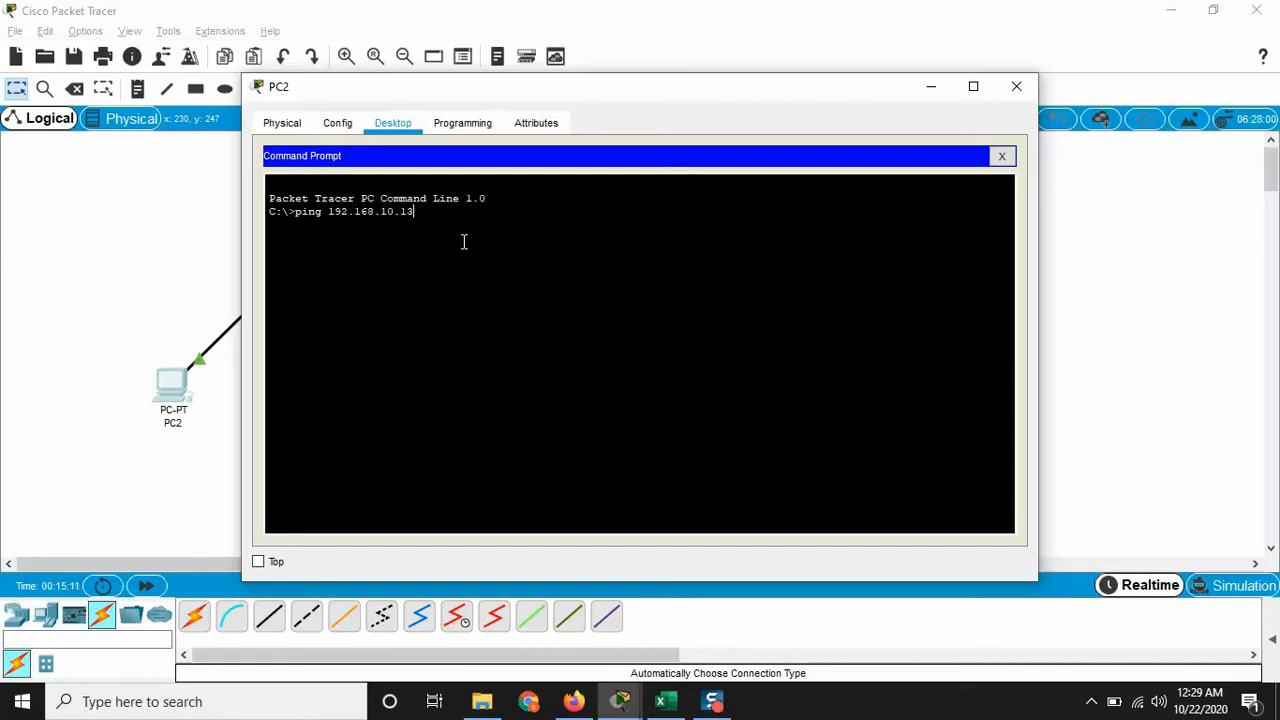
{"action": "key", "text": "Return"}
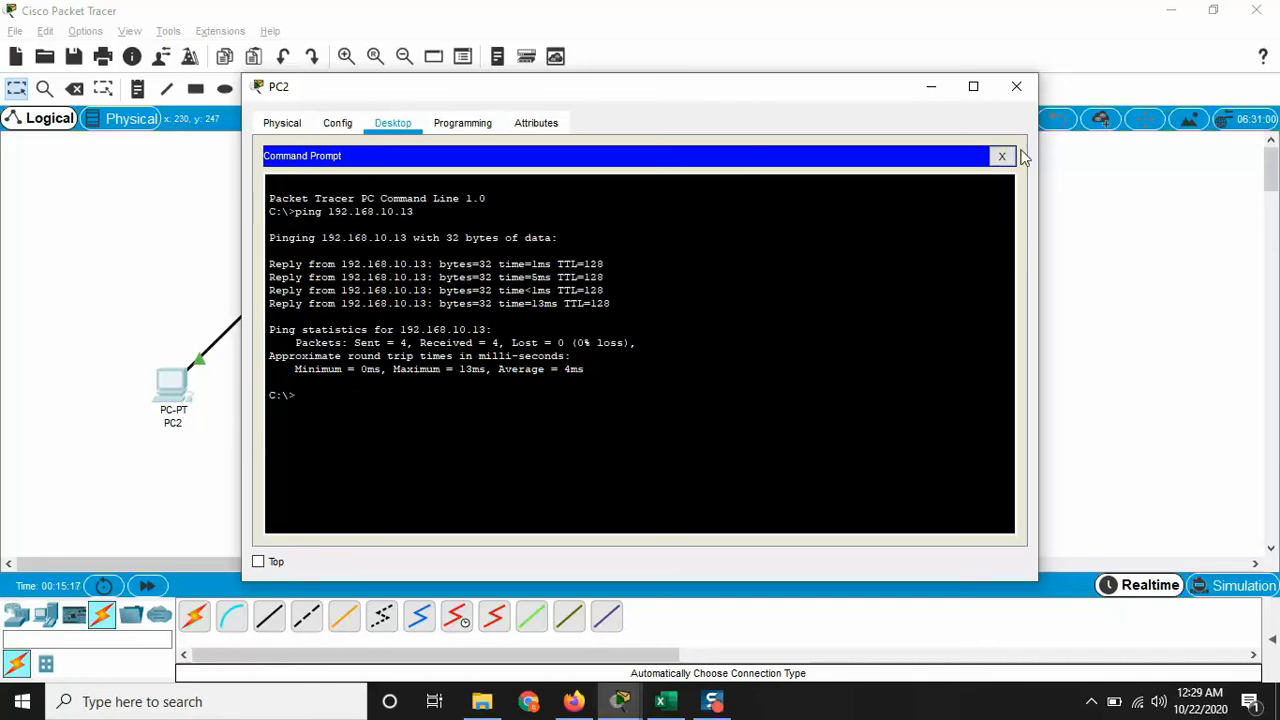
{"action": "left_click", "coordinate": [1016, 86]}
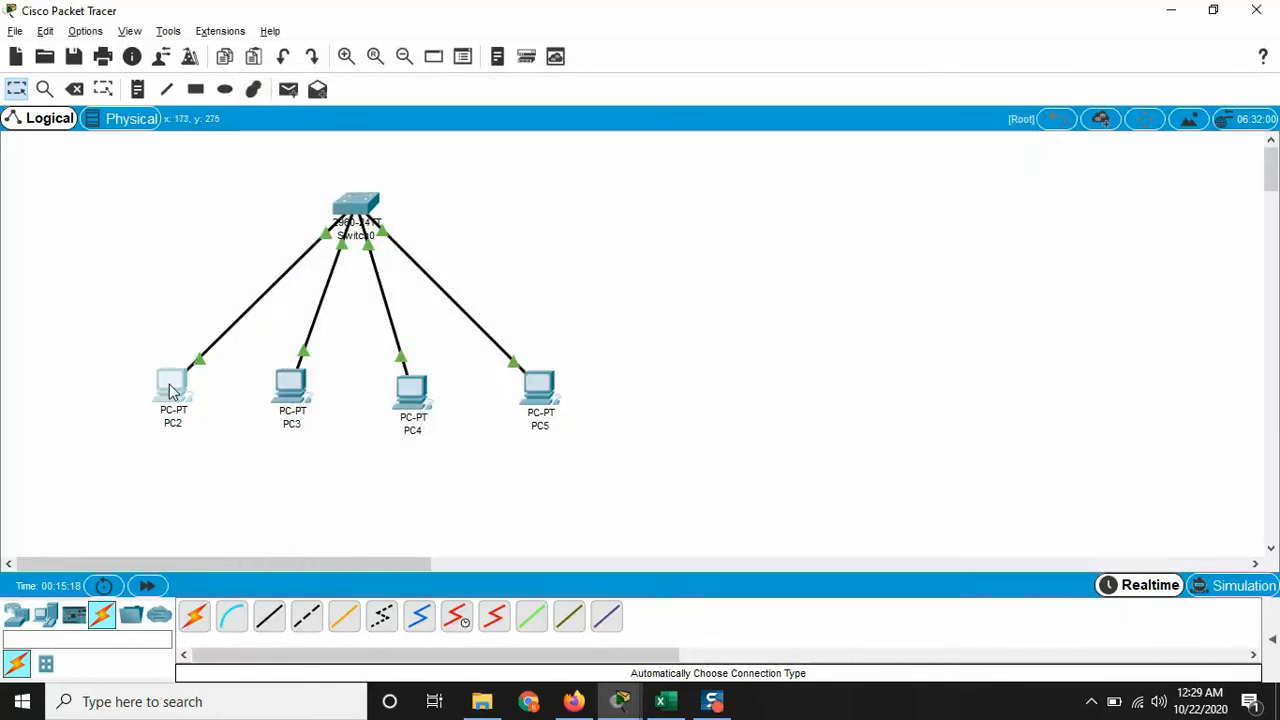
Send a simple PDU from PC2 to PC5, play it in simulation mode, and return to realtime mode
{"action": "left_click_drag", "start_coordinate": [172, 384], "coordinate": [168, 385]}
{"action": "left_click_drag", "start_coordinate": [540, 390], "coordinate": [544, 393]}
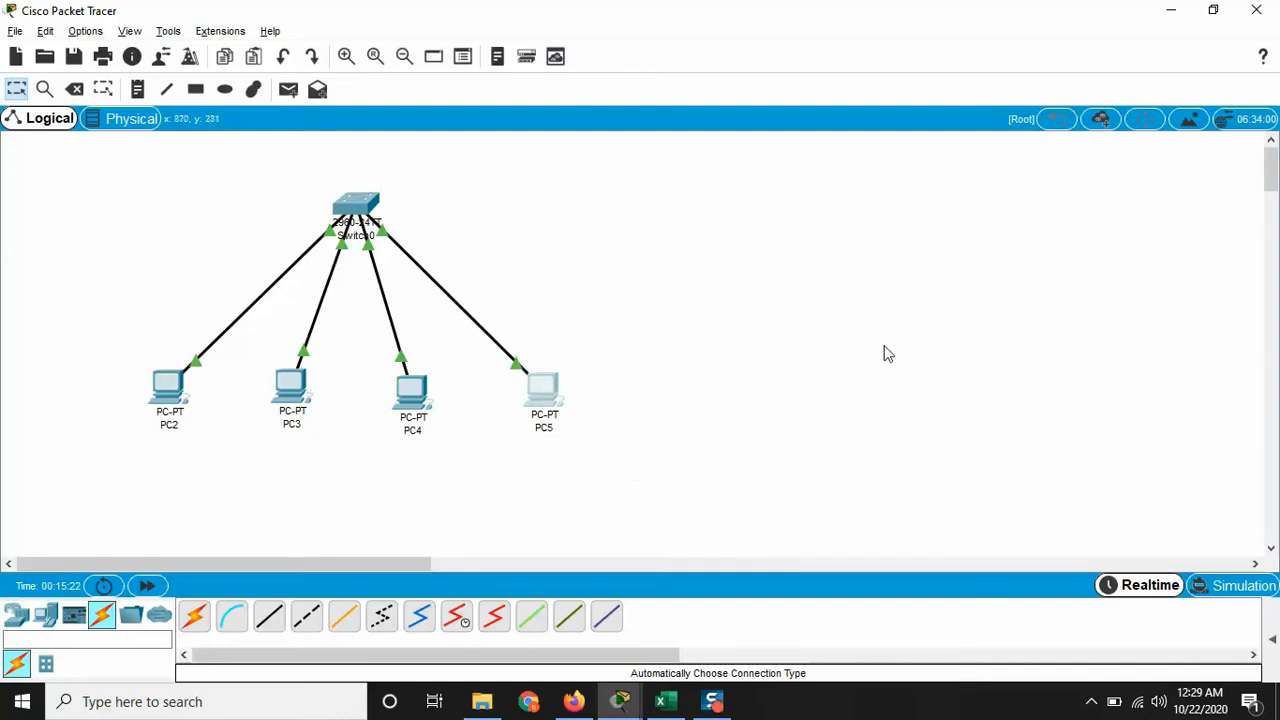
{"action": "left_click", "coordinate": [288, 90]}
{"action": "left_click", "coordinate": [172, 382]}
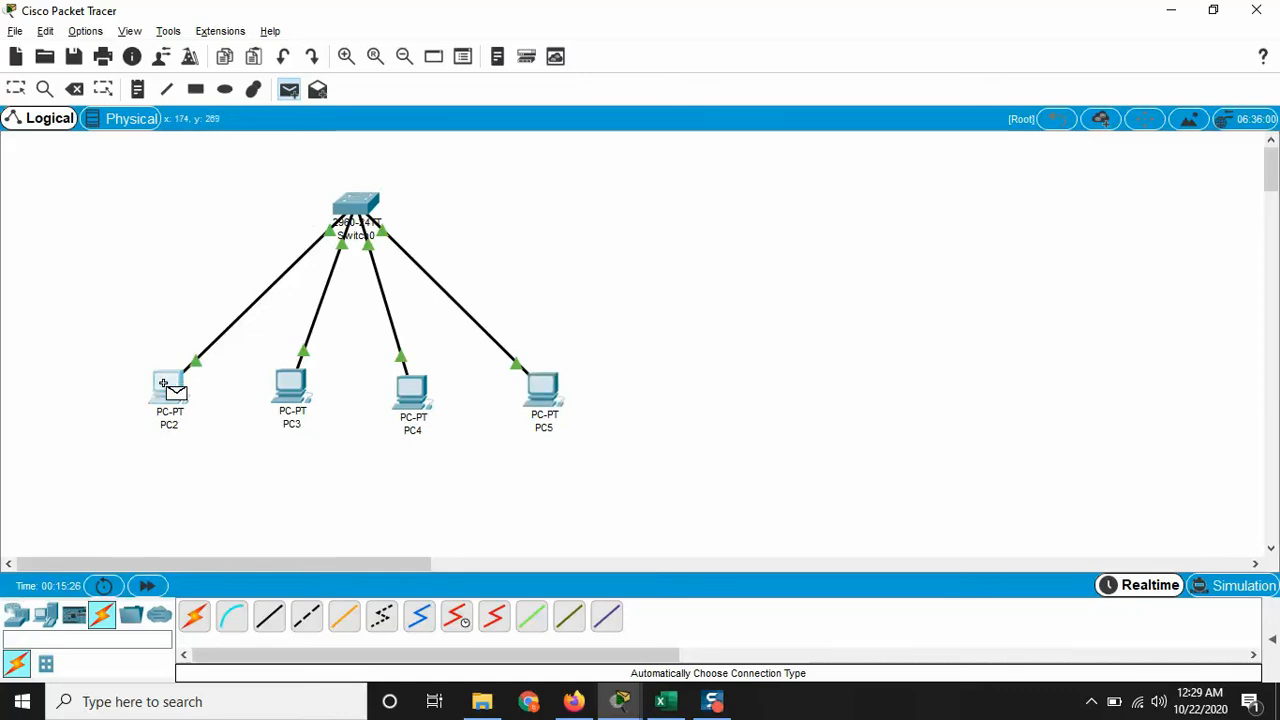
{"action": "left_click", "coordinate": [543, 386]}
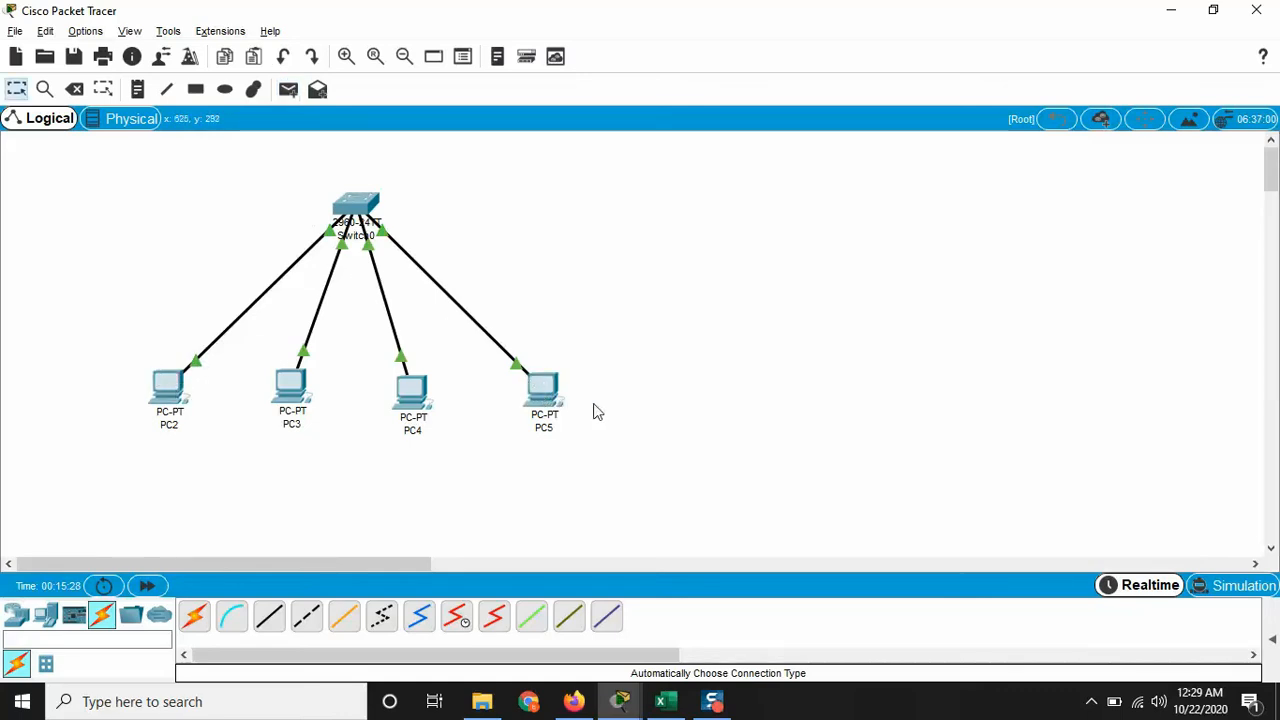
{"action": "left_click", "coordinate": [1236, 590]}
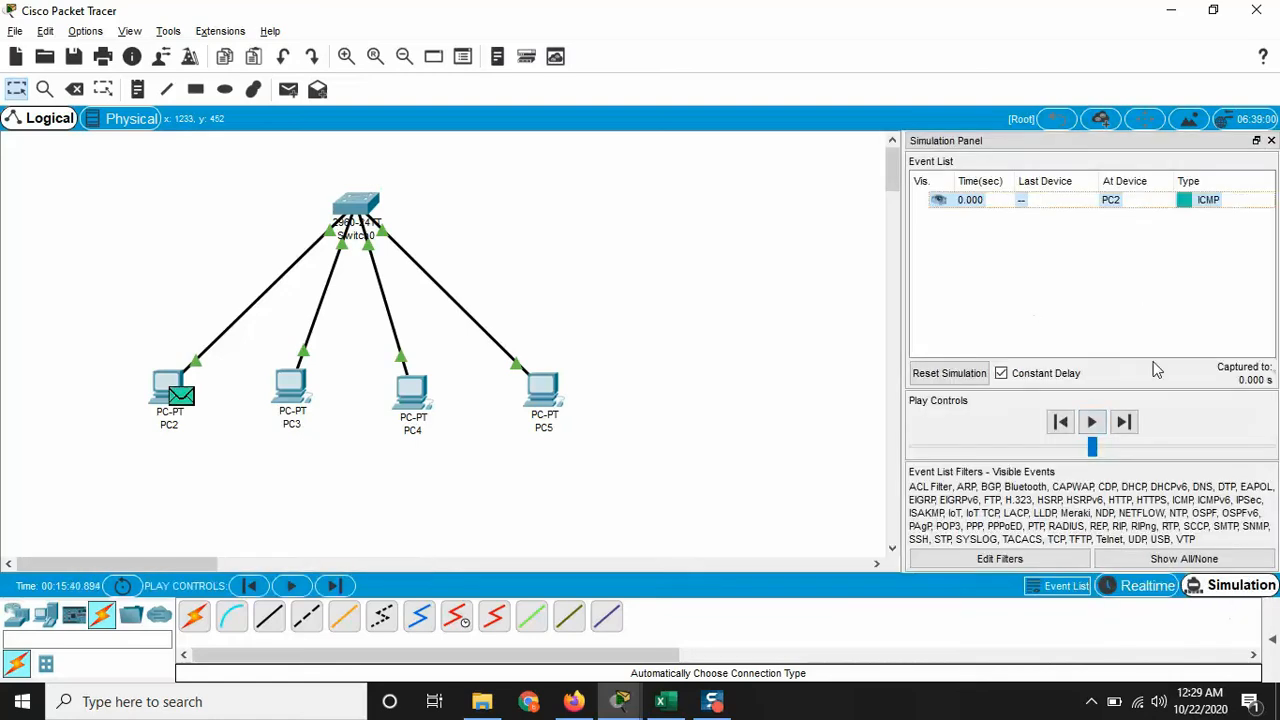
{"action": "left_click", "coordinate": [1092, 422]}
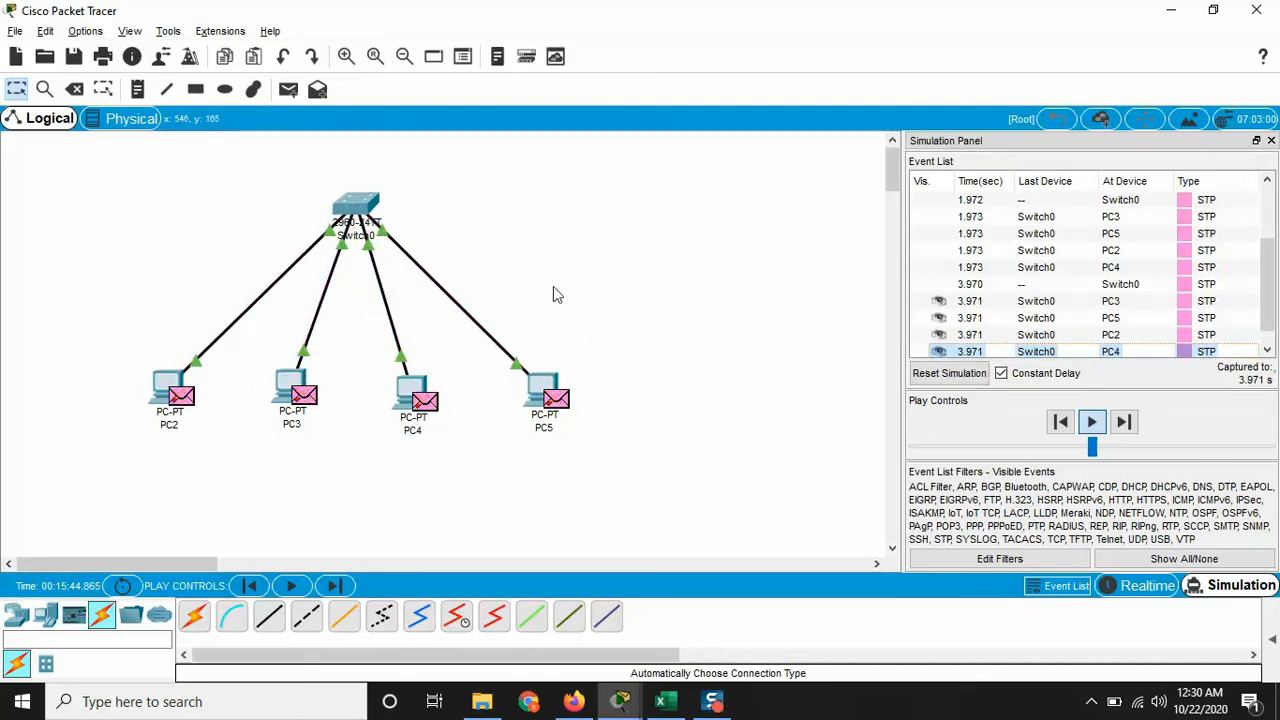
{"action": "left_click", "coordinate": [1152, 587]}
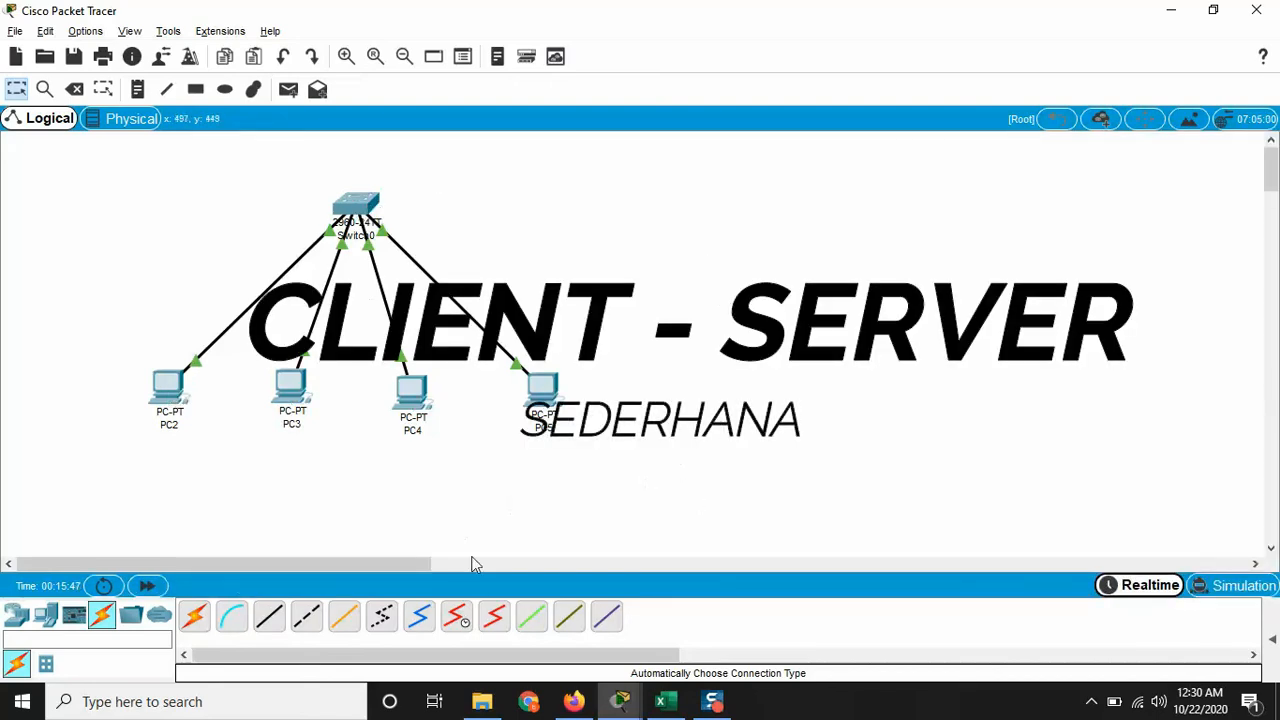
Place a generic server to the right of Switch0, above PC5
{"action": "left_click", "coordinate": [45, 615]}
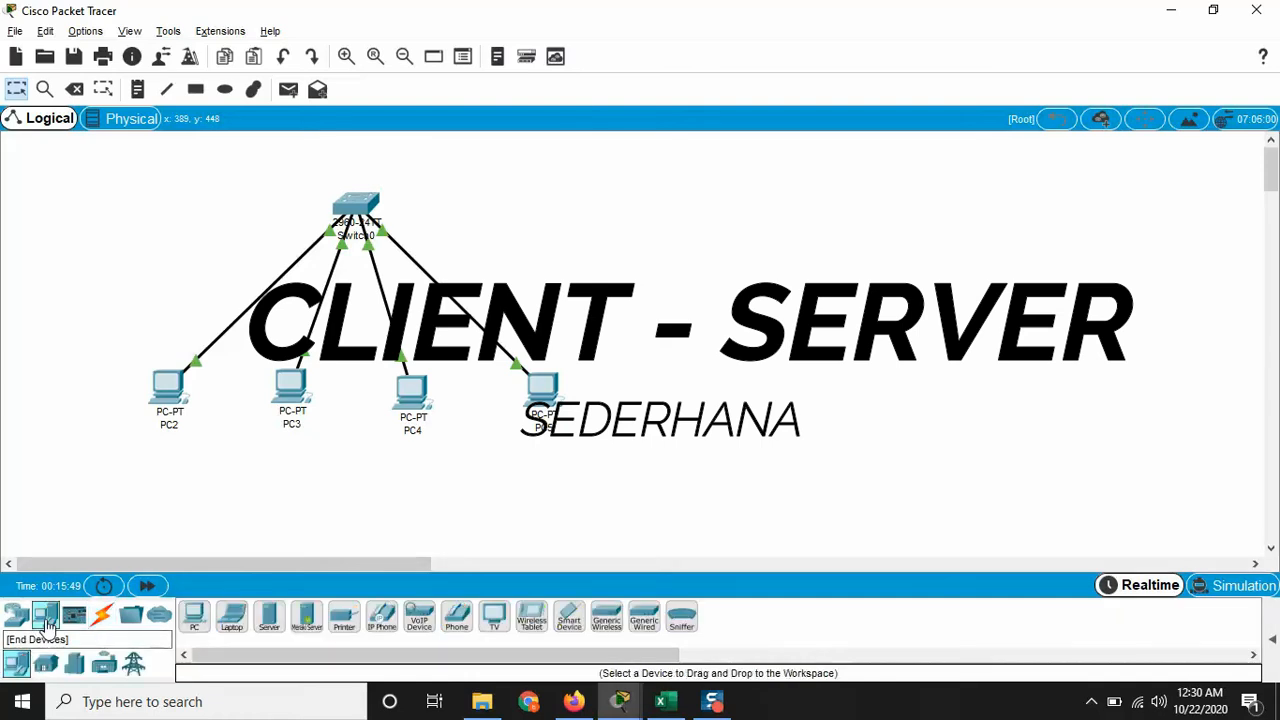
{"action": "left_click", "coordinate": [269, 622]}
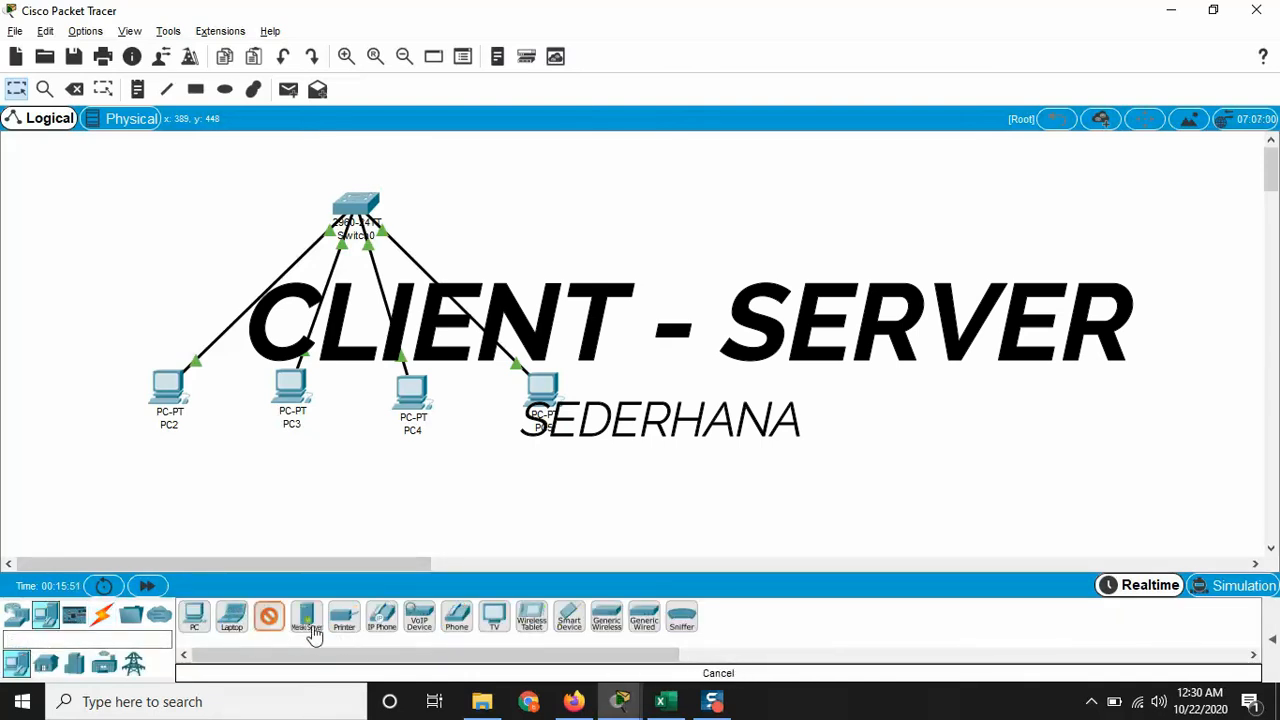
{"action": "left_click", "coordinate": [551, 191]}
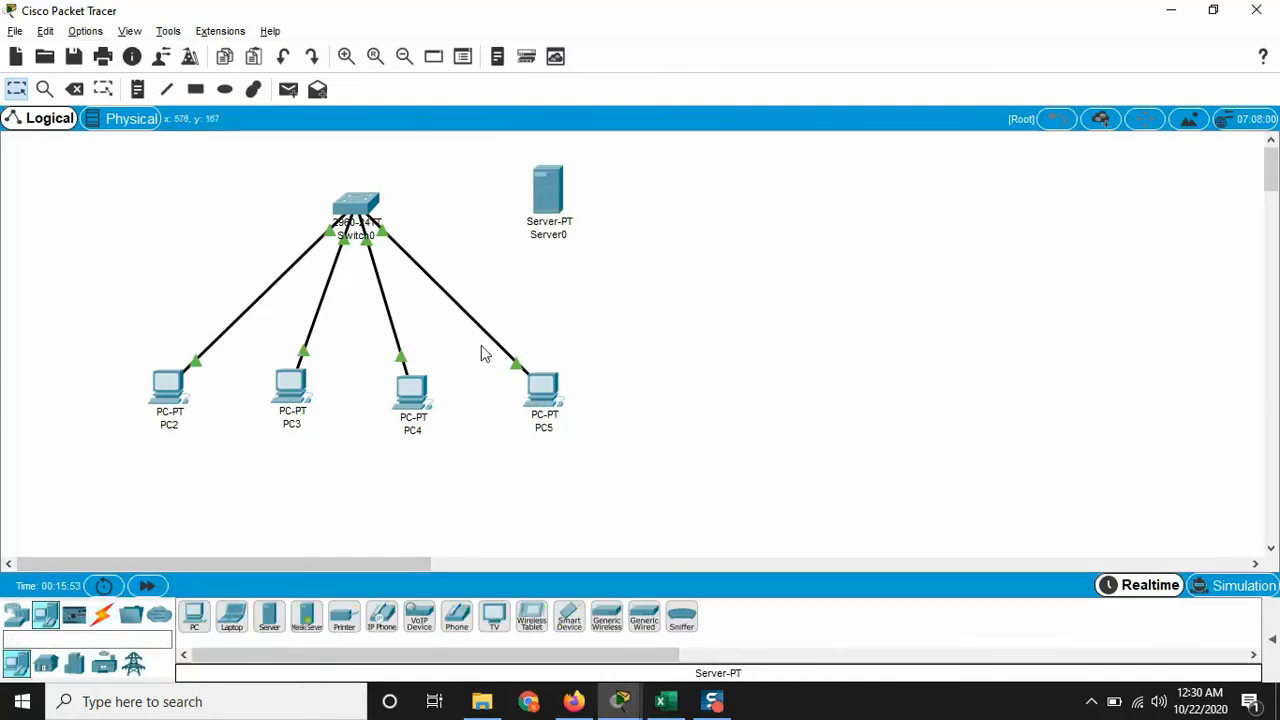
Connect Switch0 to Server0 with an automatically chosen cable, and shift the switch slightly down and to the right
{"action": "left_click", "coordinate": [102, 615]}
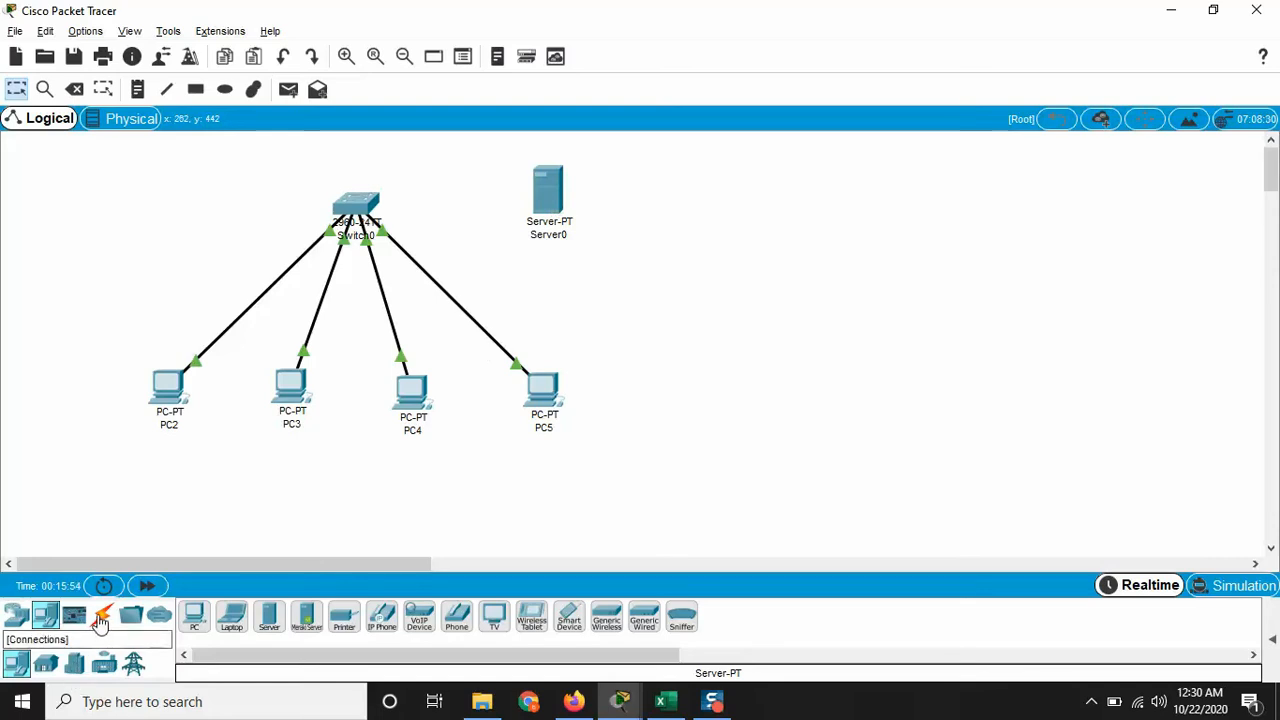
{"action": "left_click", "coordinate": [366, 206]}
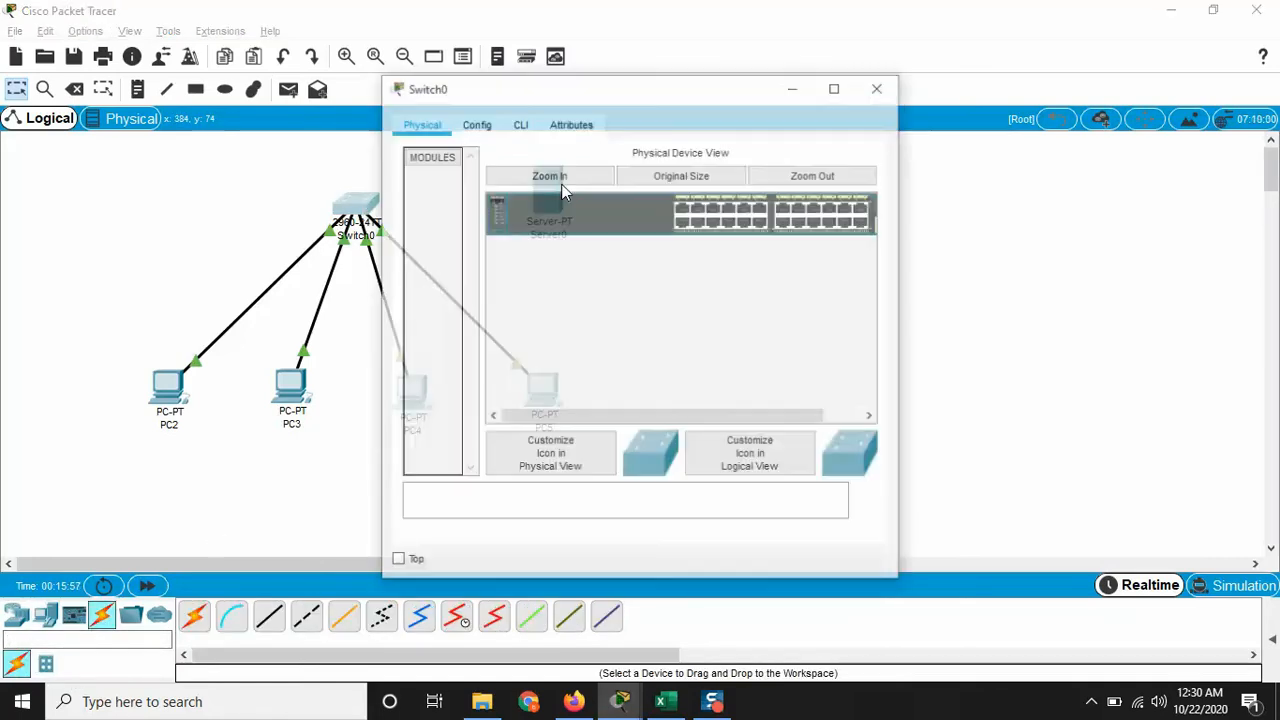
{"action": "left_click", "coordinate": [880, 86]}
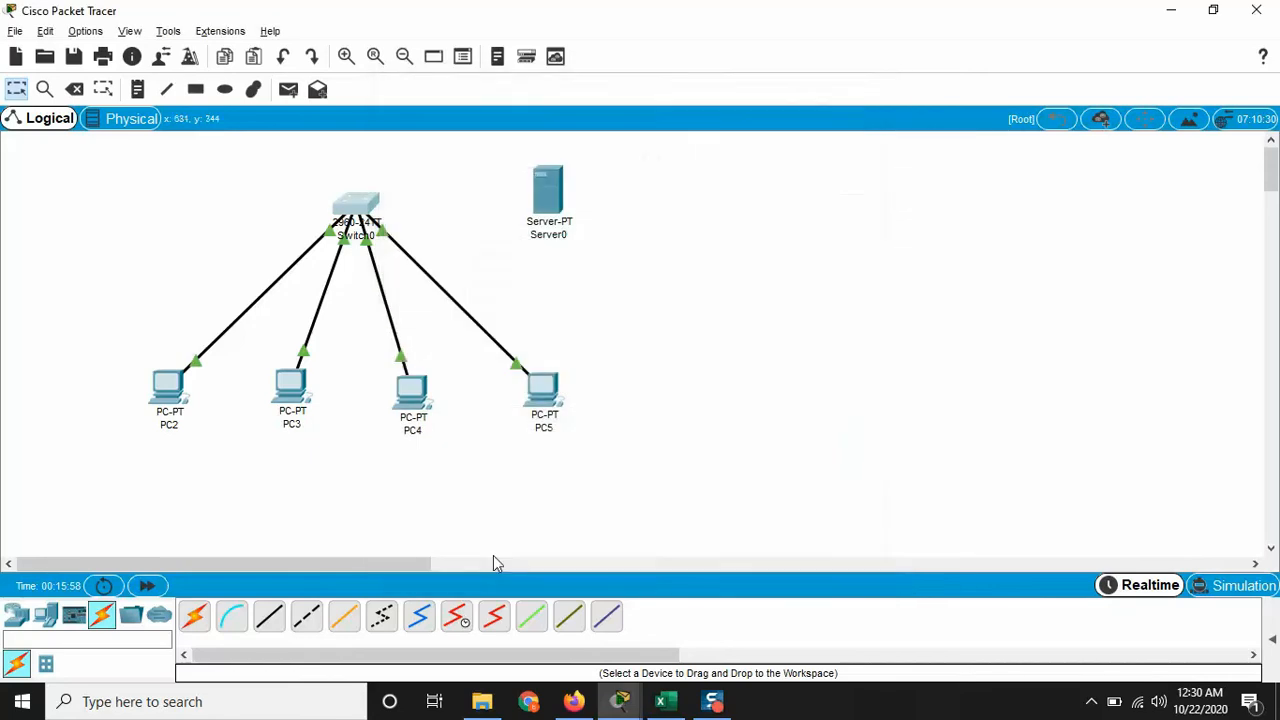
{"action": "left_click", "coordinate": [194, 615]}
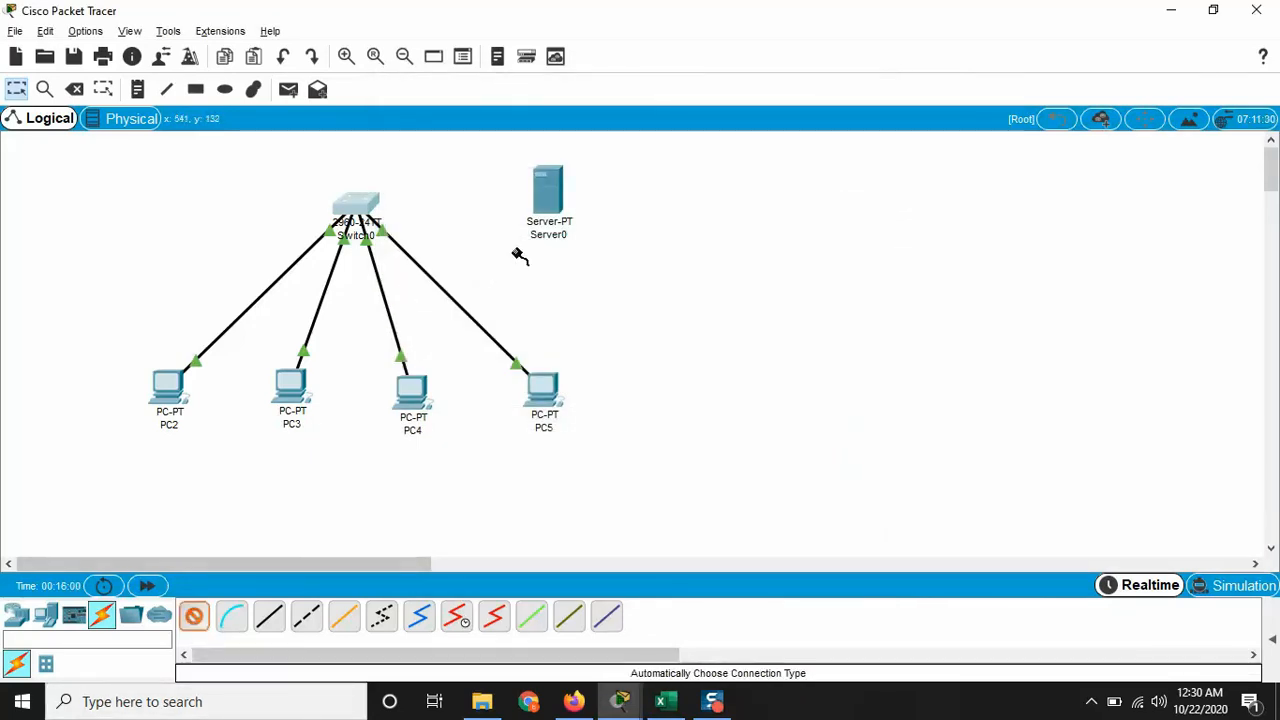
{"action": "left_click", "coordinate": [370, 207]}
{"action": "left_click", "coordinate": [547, 190]}
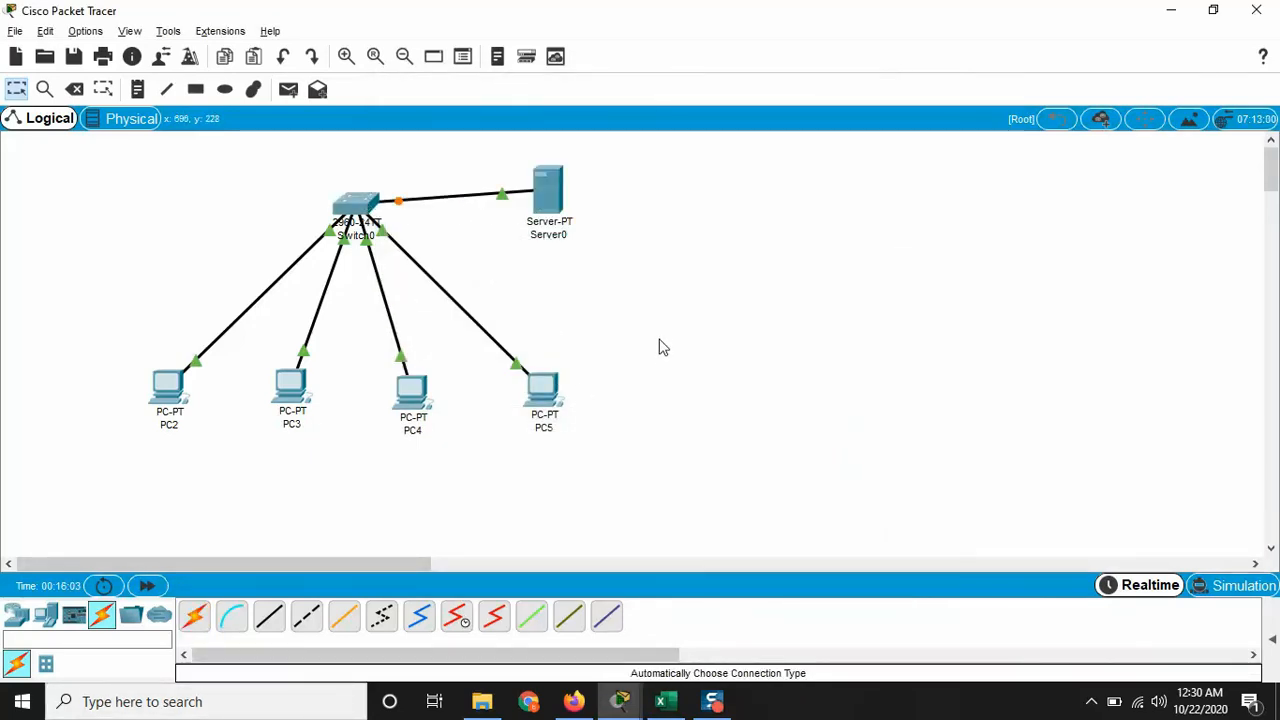
{"action": "left_click_drag", "start_coordinate": [383, 225], "coordinate": [393, 232]}
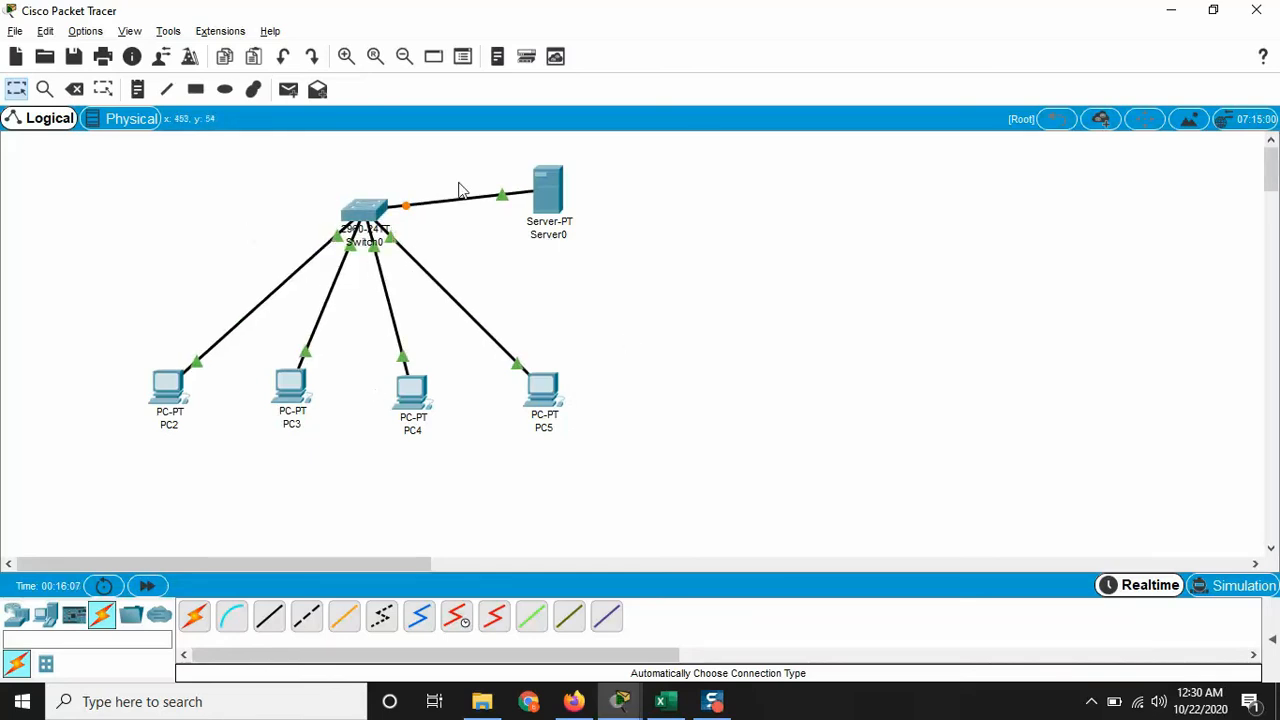
Open Server0 and look through its hardware, global settings, services and desktop application pages
{"action": "left_click", "coordinate": [547, 190]}
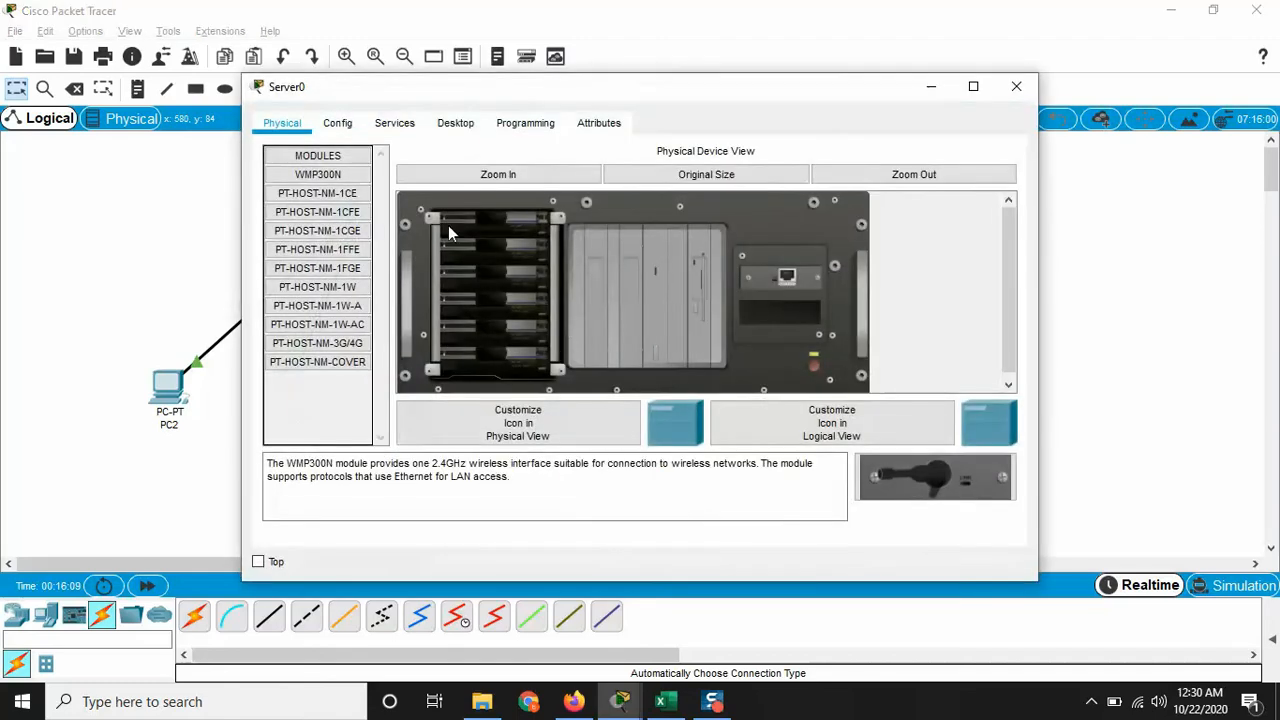
{"action": "left_click", "coordinate": [340, 122]}
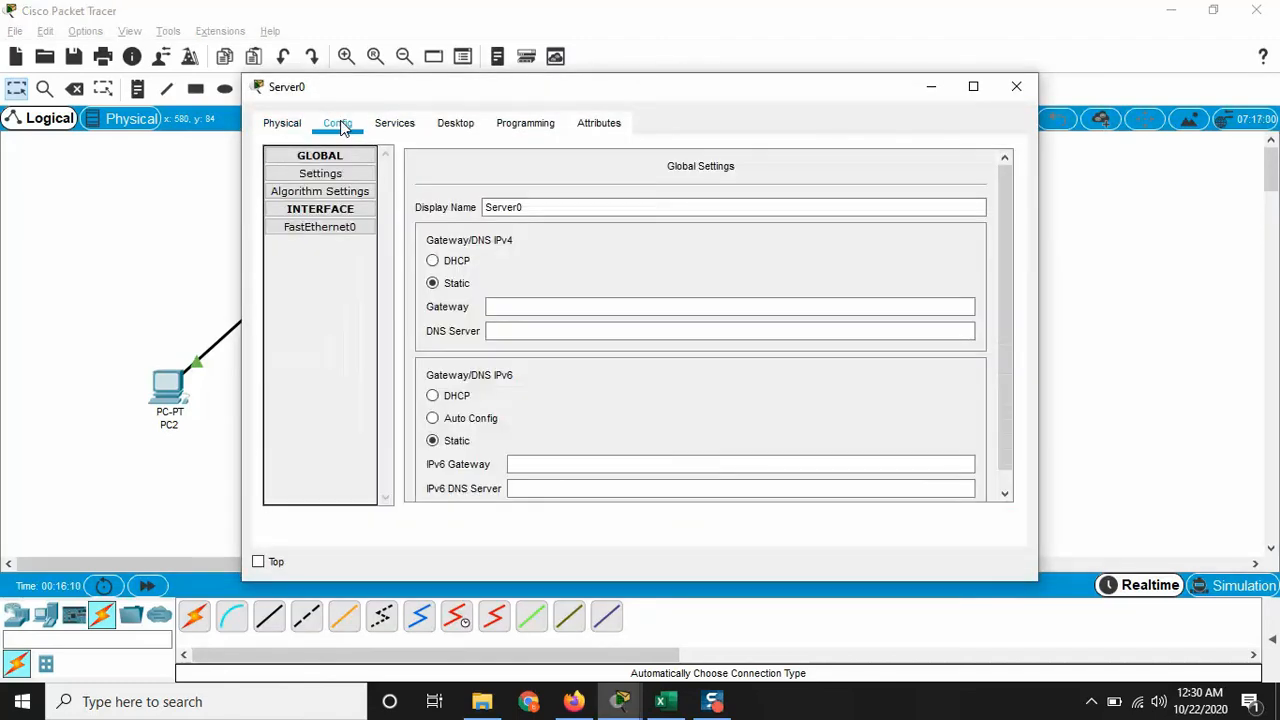
{"action": "left_click", "coordinate": [383, 124]}
{"action": "left_click", "coordinate": [458, 124]}
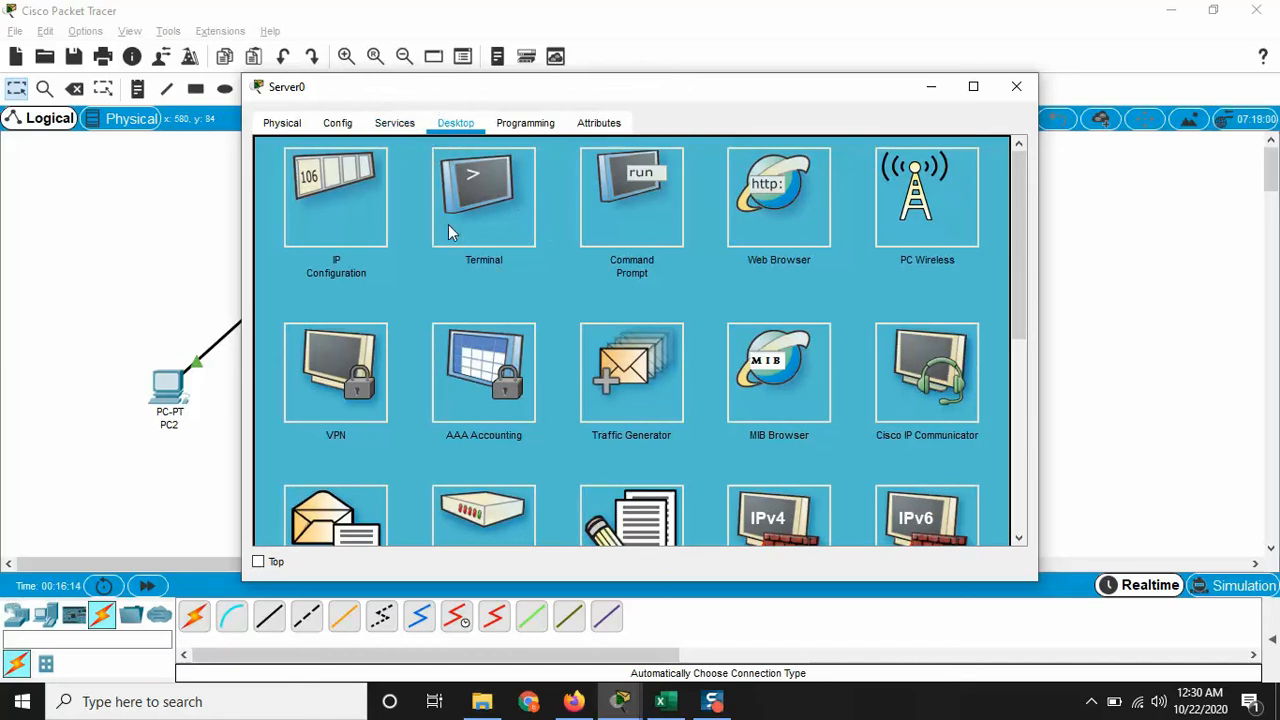
{"action": "left_click", "coordinate": [338, 124]}
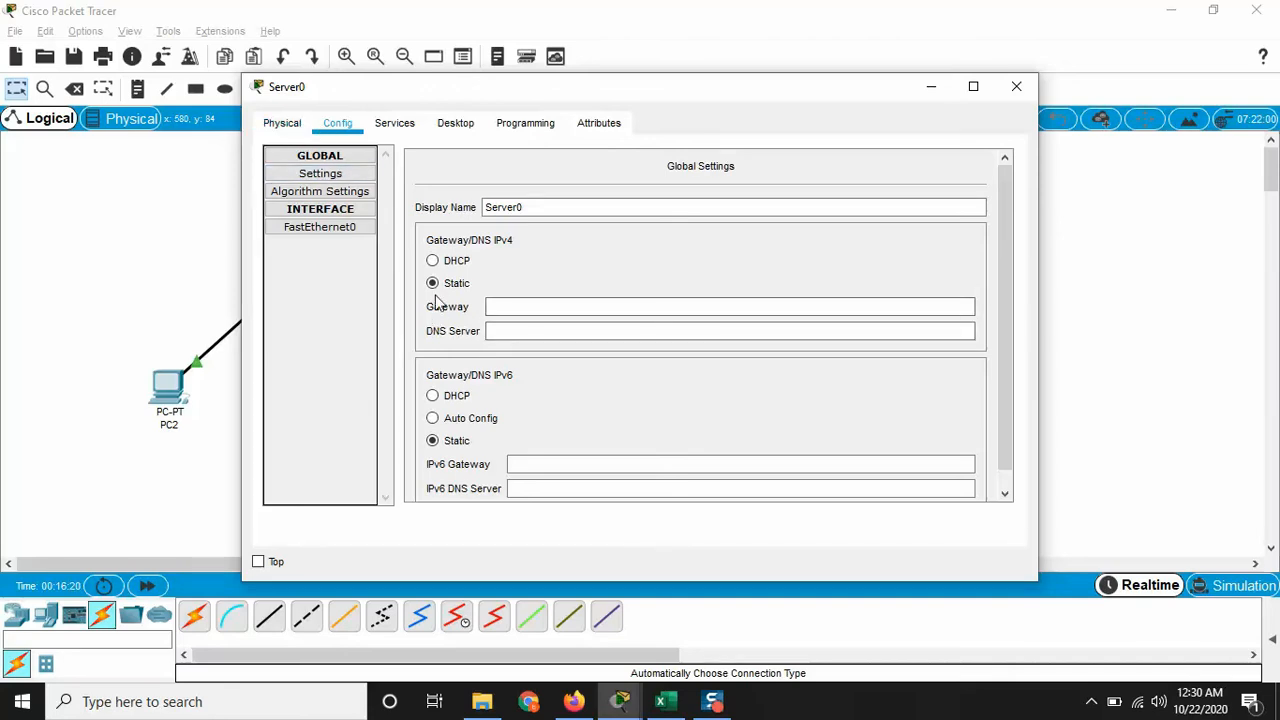
{"action": "left_click", "coordinate": [280, 128]}
{"action": "left_click", "coordinate": [330, 124]}
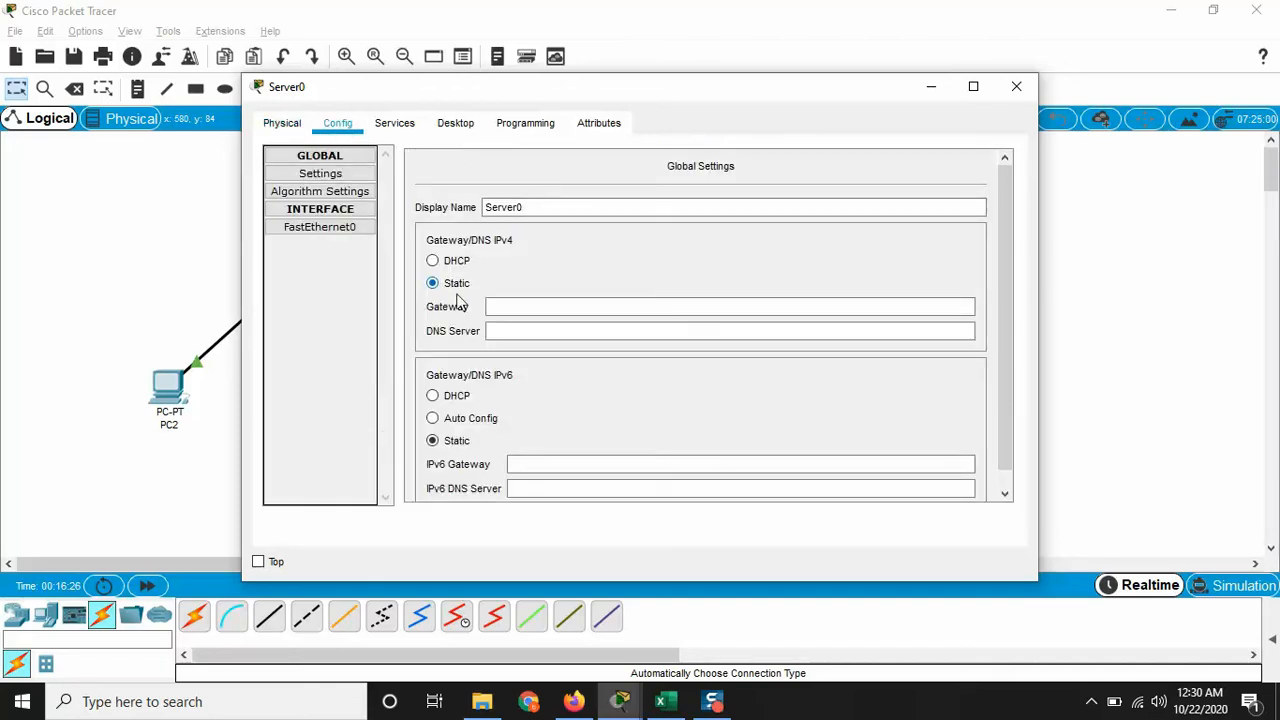
{"action": "left_click", "coordinate": [398, 130]}
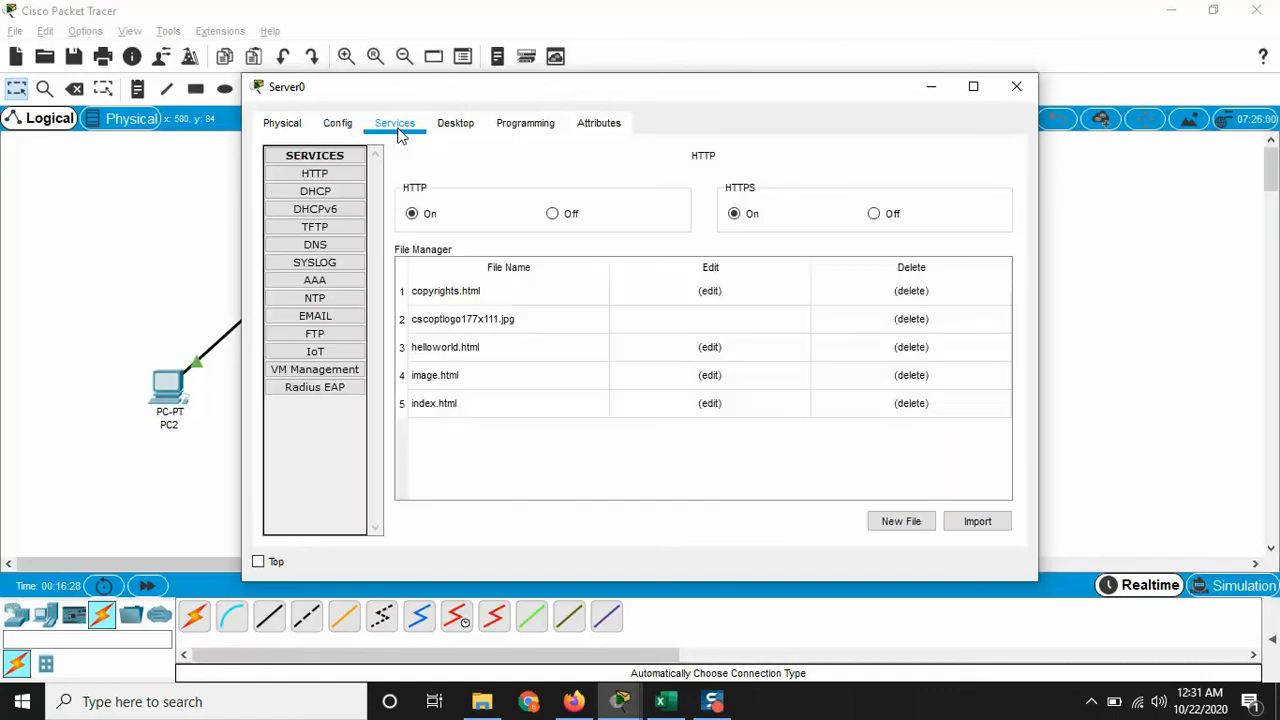
Give Server0 the static IP address 192.168.10.14 with subnet mask 255.255.255.0, close its window, and nudge it slightly to the right
{"action": "left_click", "coordinate": [444, 126]}
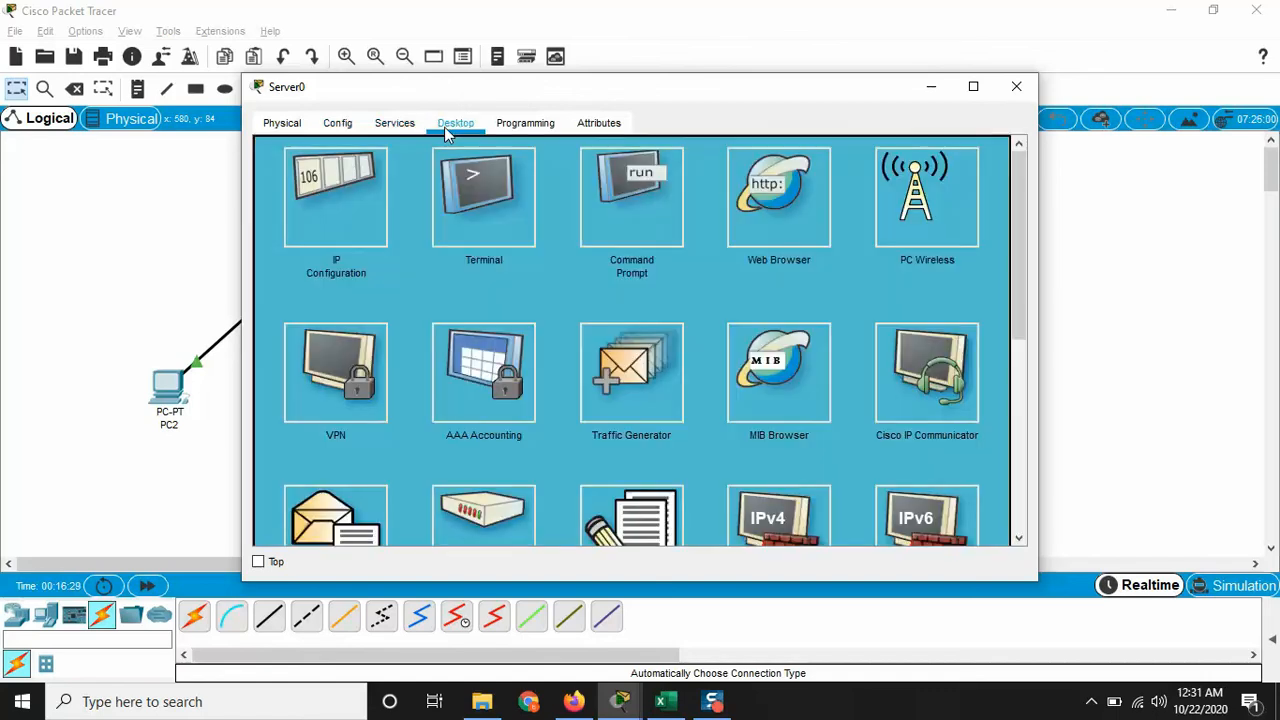
{"action": "left_click", "coordinate": [335, 214]}
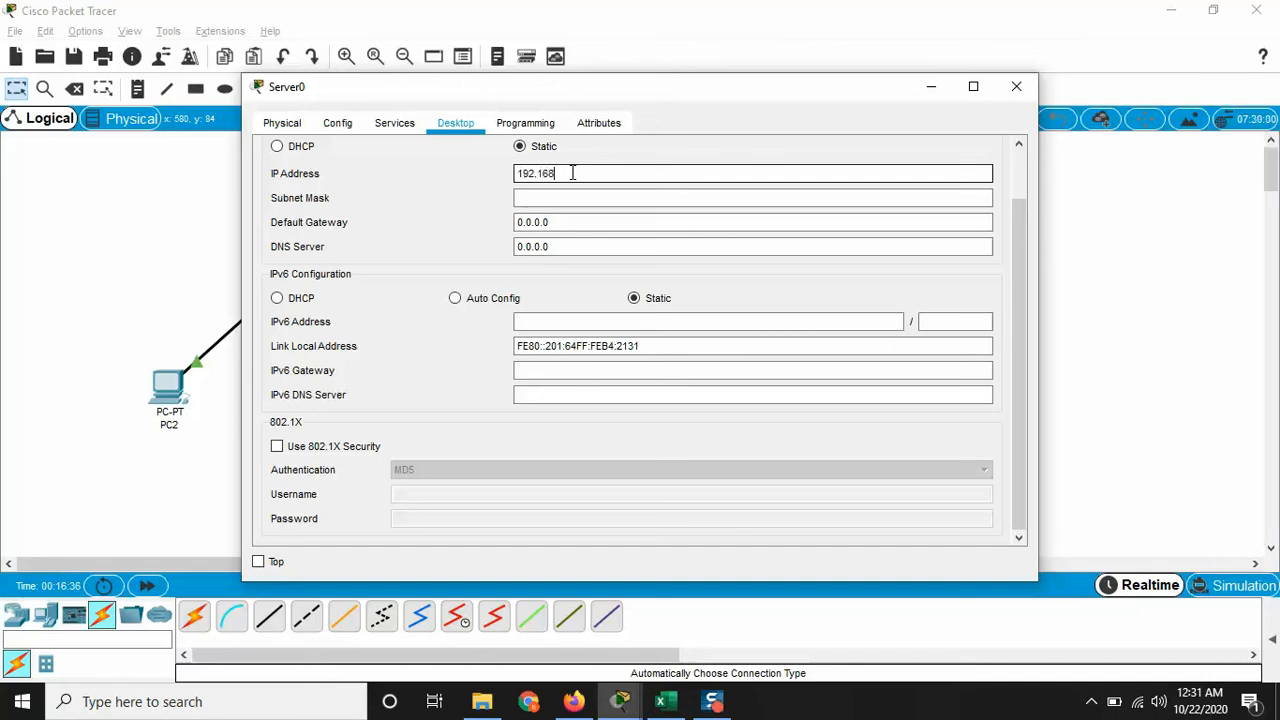
{"action": "type", "text": "192.168.10.14"}
{"action": "key", "text": "Tab"}
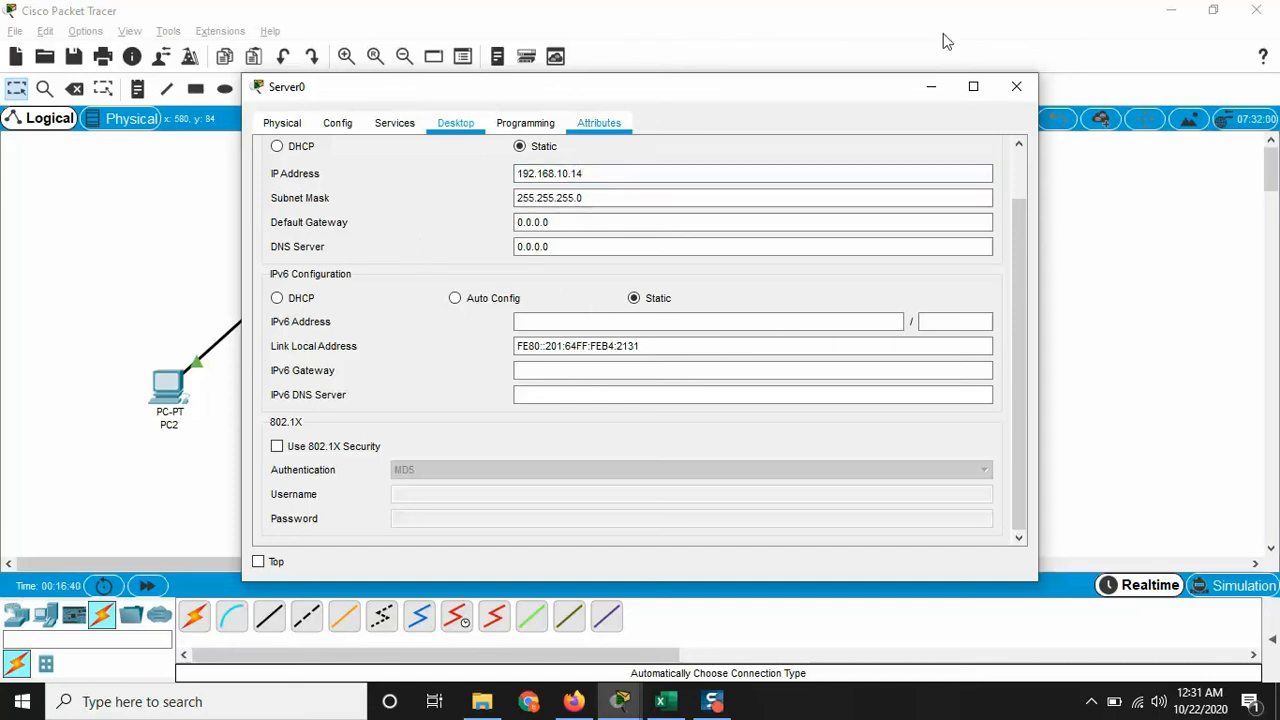
{"action": "left_click", "coordinate": [1016, 87]}
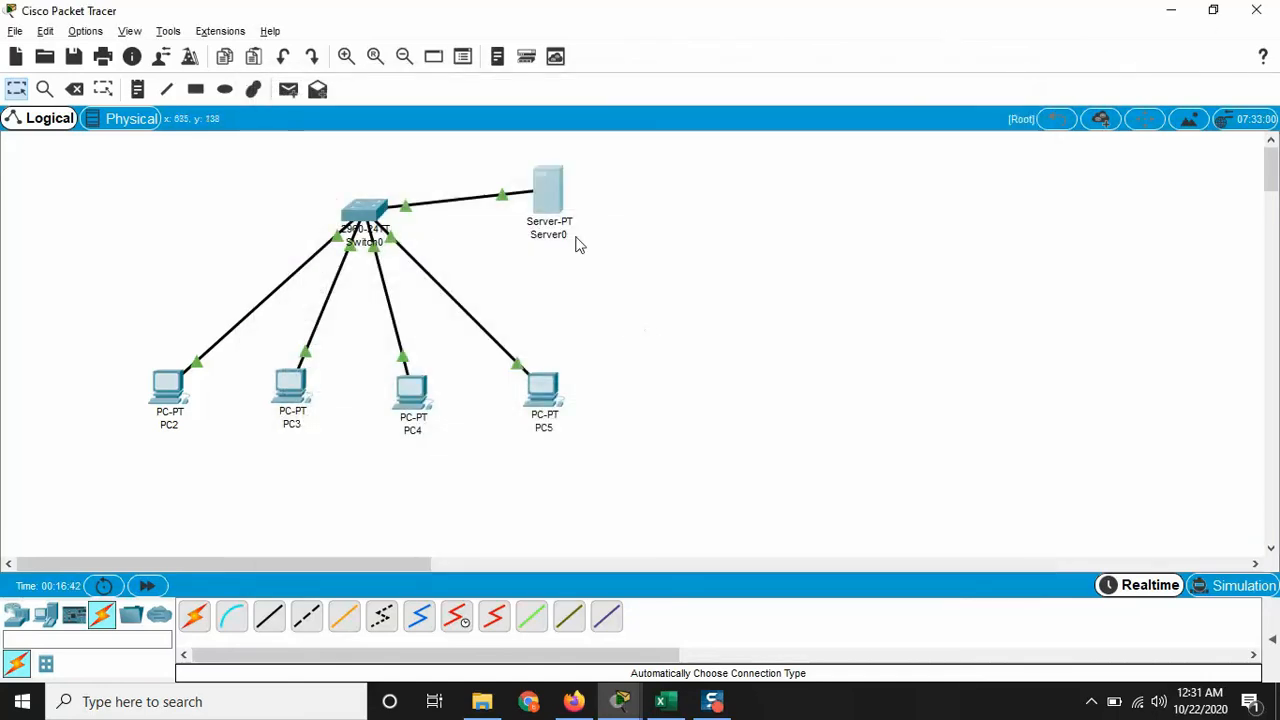
{"action": "left_click_drag", "start_coordinate": [551, 205], "coordinate": [559, 205]}
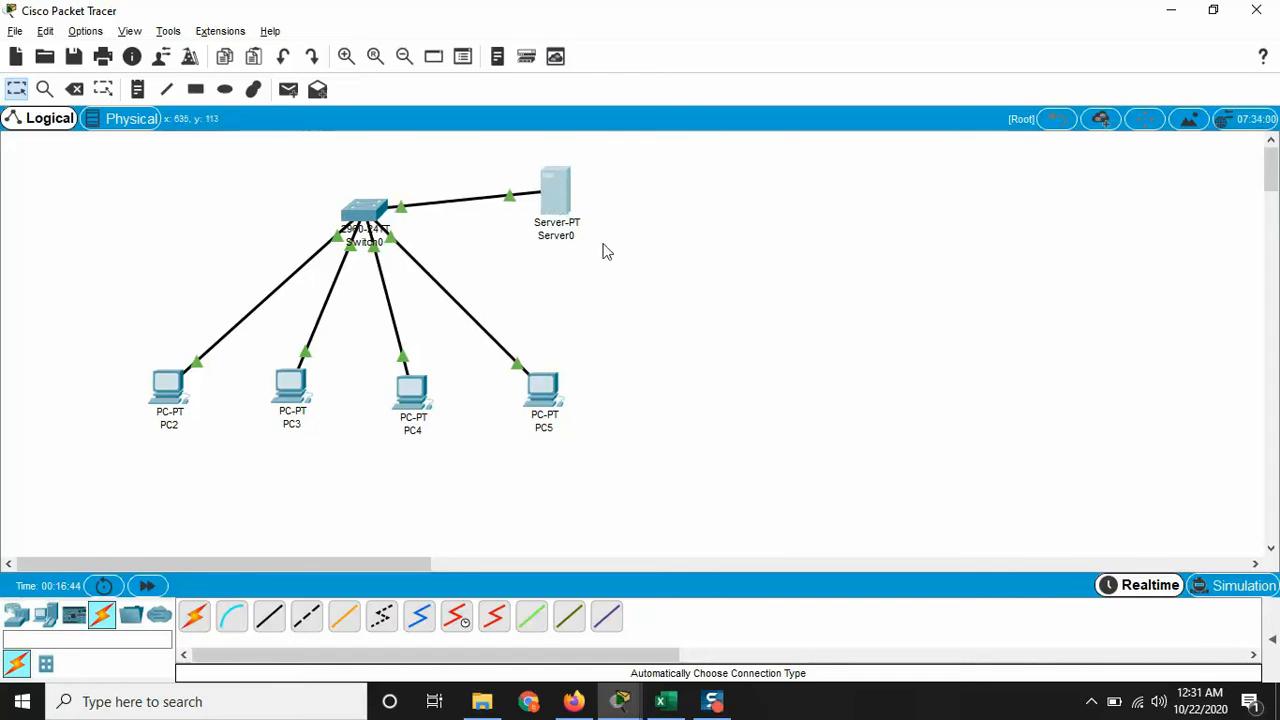
Load the server's web page at 192.168.10.14 in PC3's web browser
{"action": "left_click", "coordinate": [298, 395]}
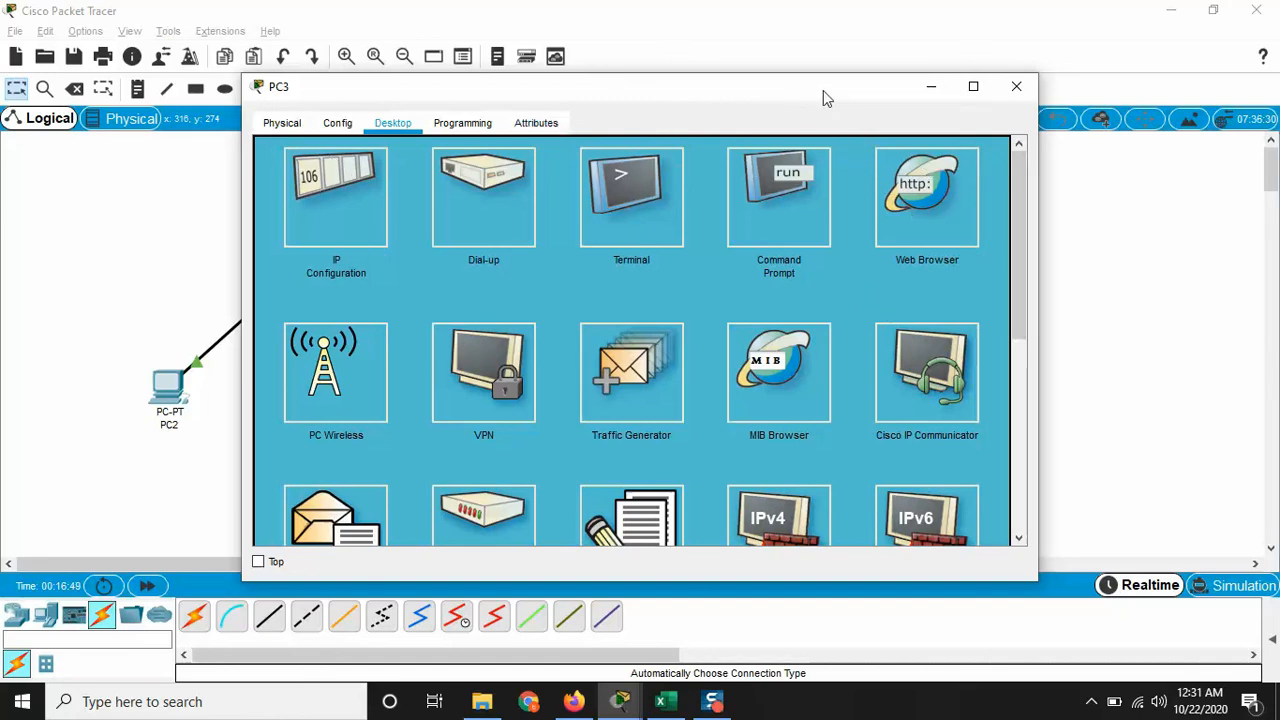
{"action": "left_click_drag", "start_coordinate": [823, 98], "coordinate": [847, 96]}
{"action": "left_click", "coordinate": [934, 191]}
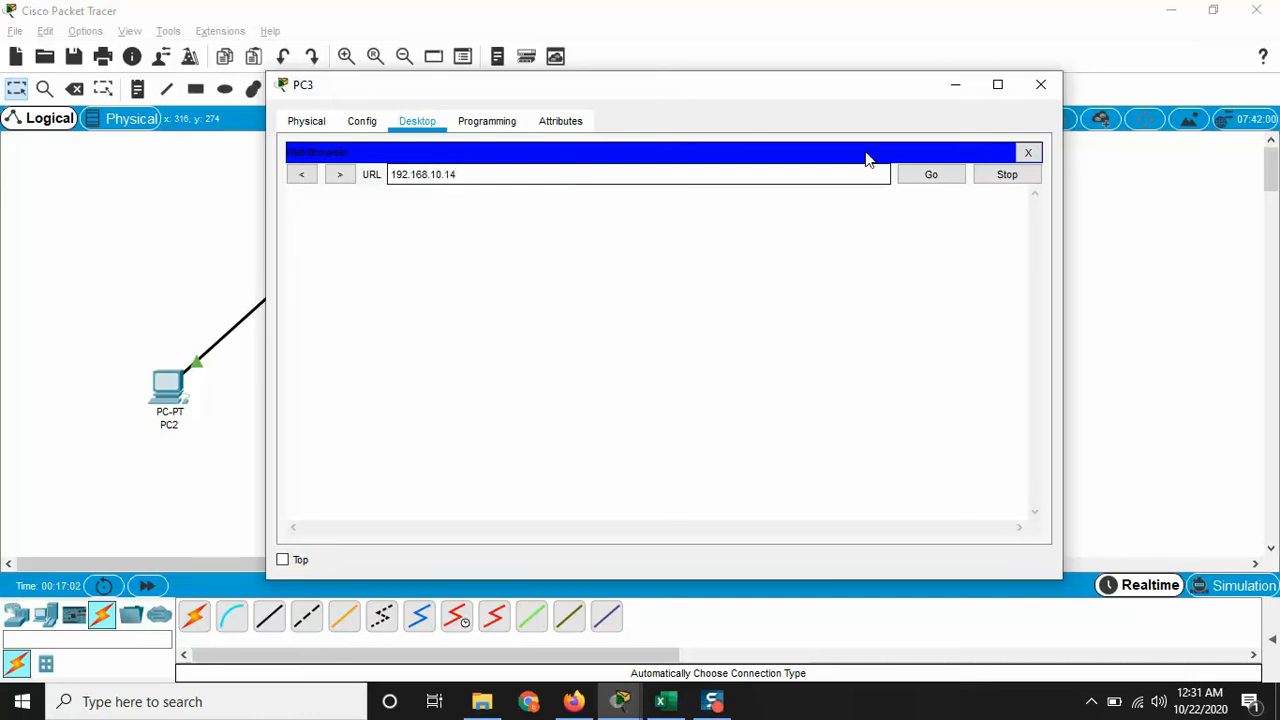
{"action": "left_click", "coordinate": [945, 182]}
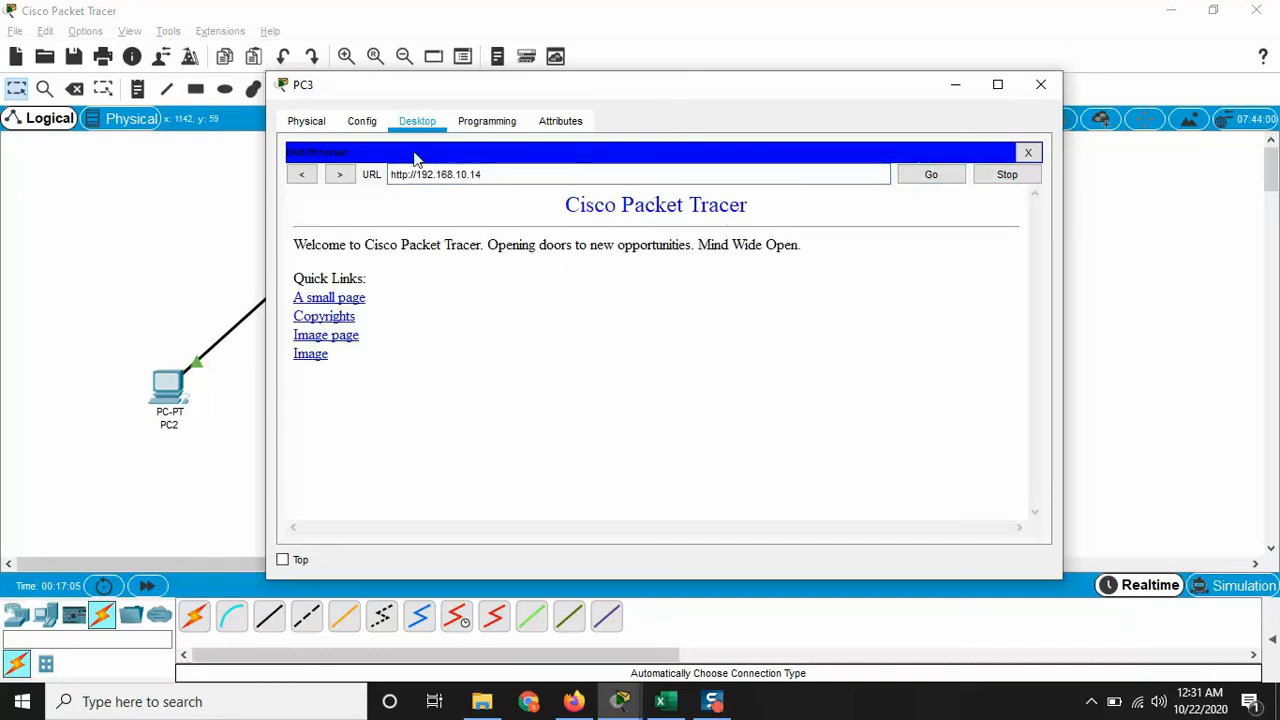
View the small page and the Copyrights page from the quick links, returning to the index page after each
{"action": "left_click", "coordinate": [345, 298]}
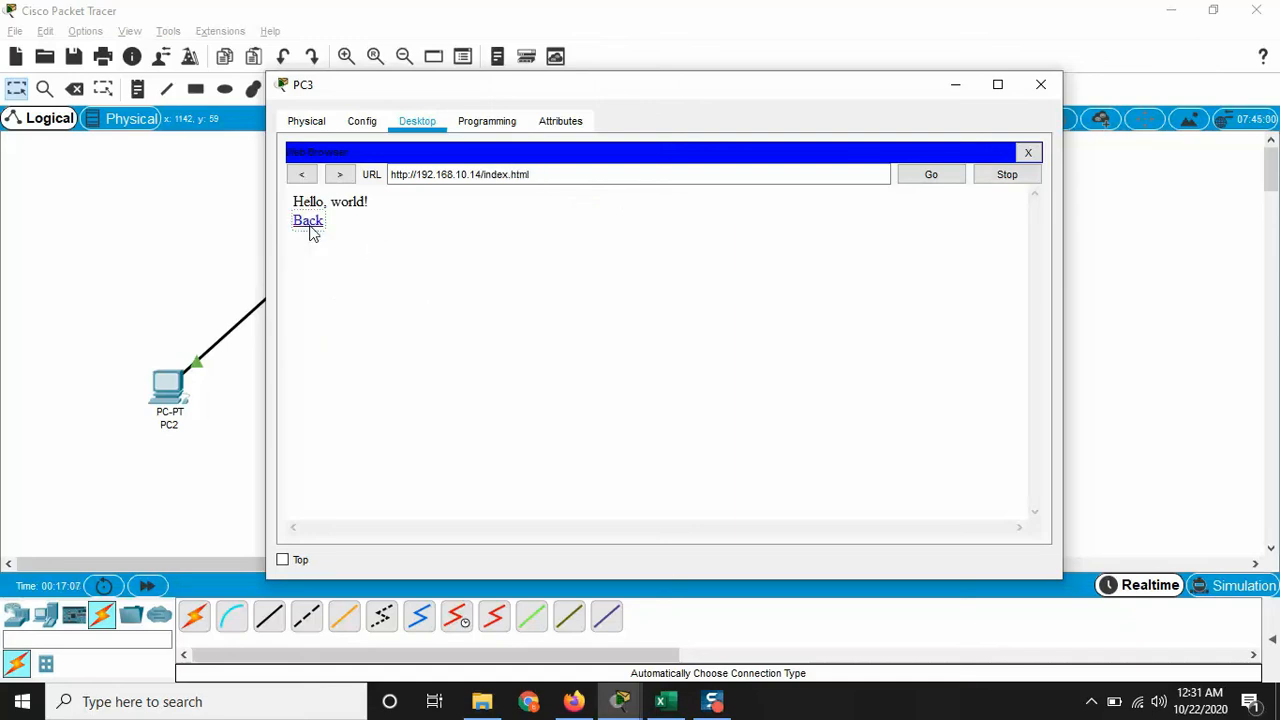
{"action": "left_click", "coordinate": [310, 222]}
{"action": "left_click", "coordinate": [322, 318]}
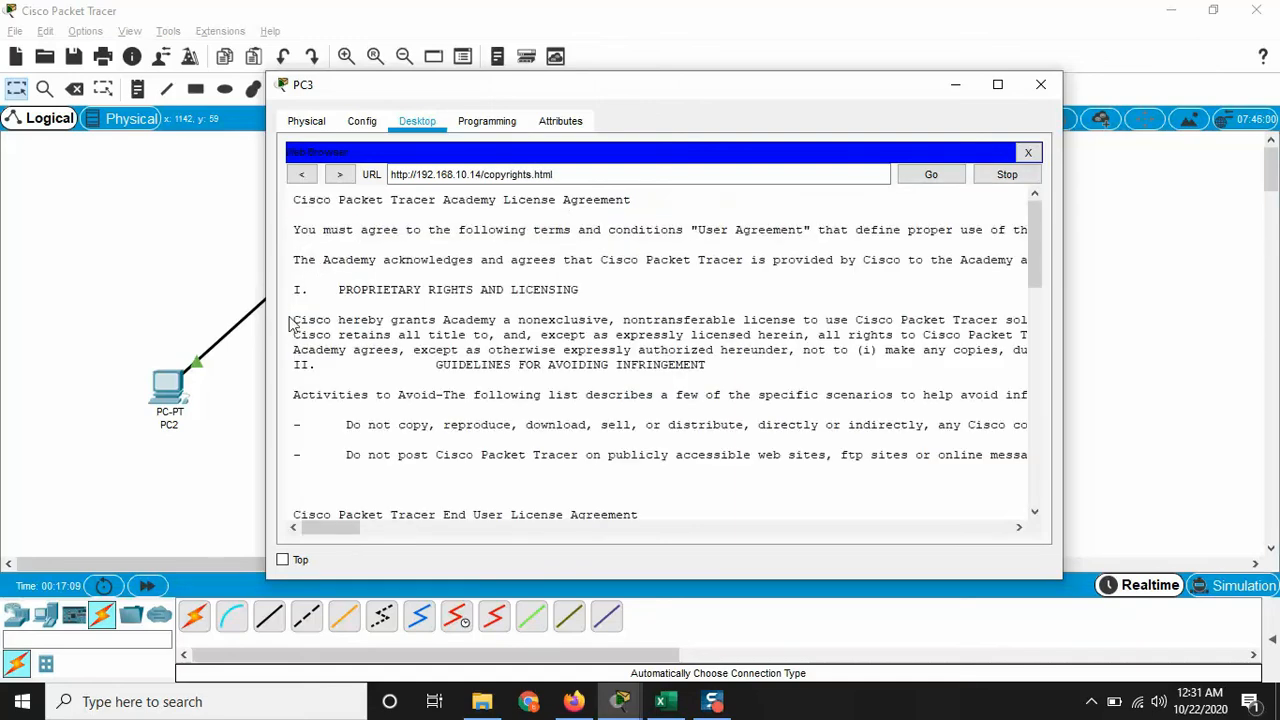
{"action": "scroll", "coordinate": [401, 330], "scroll_direction": "down", "scroll_amount": 3}
{"action": "left_click", "coordinate": [301, 174]}
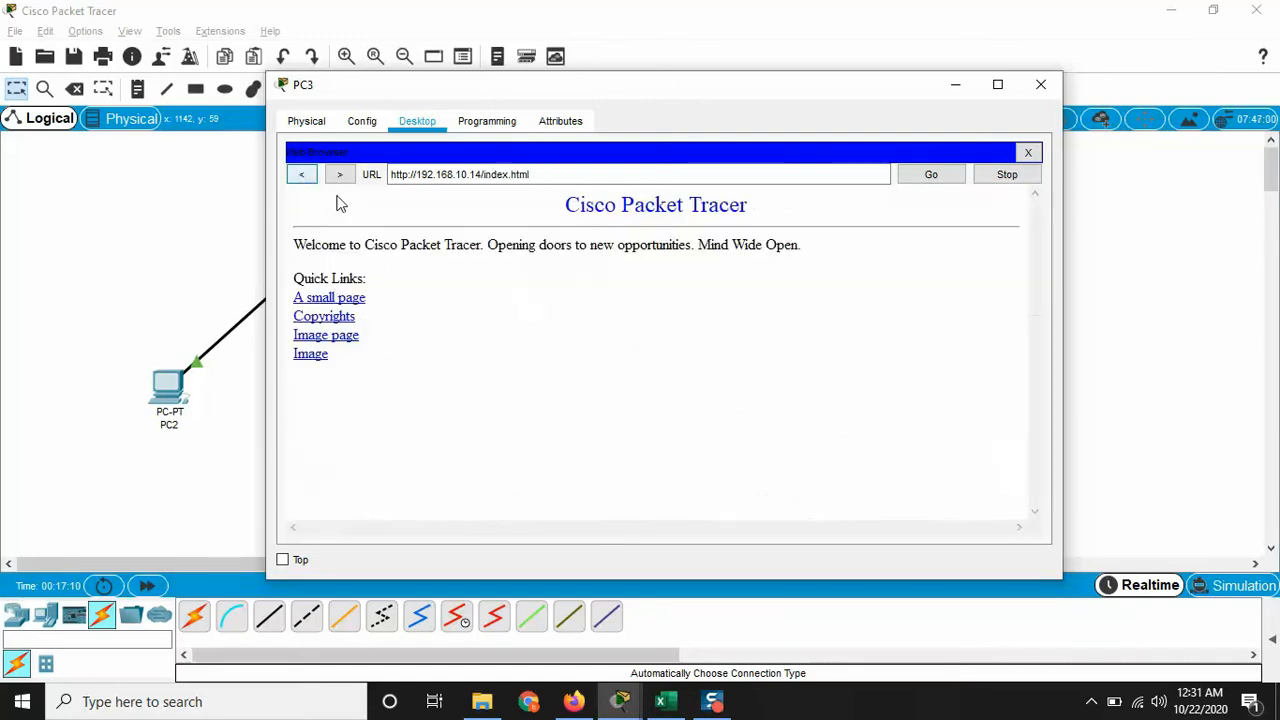
View the Image page and the Cisco logo image, revisit the Image page and the small page, and close the PC3 window
{"action": "left_click", "coordinate": [326, 355]}
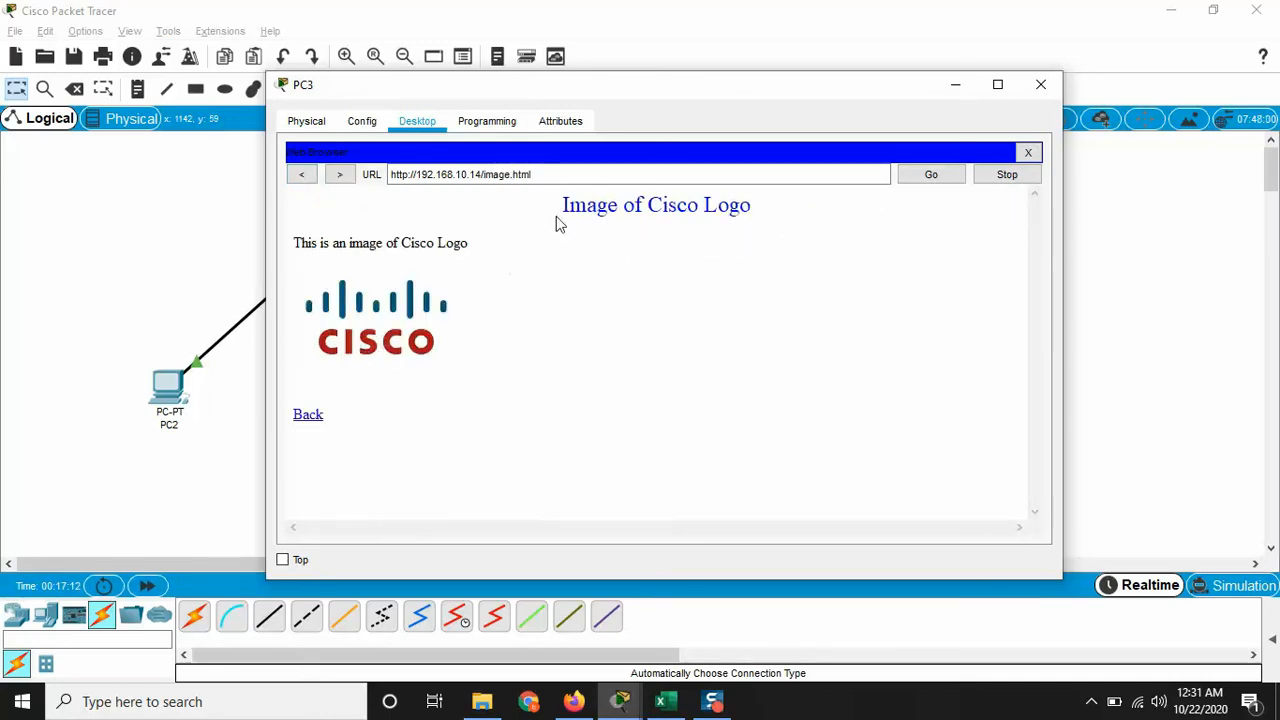
{"action": "left_click", "coordinate": [307, 420]}
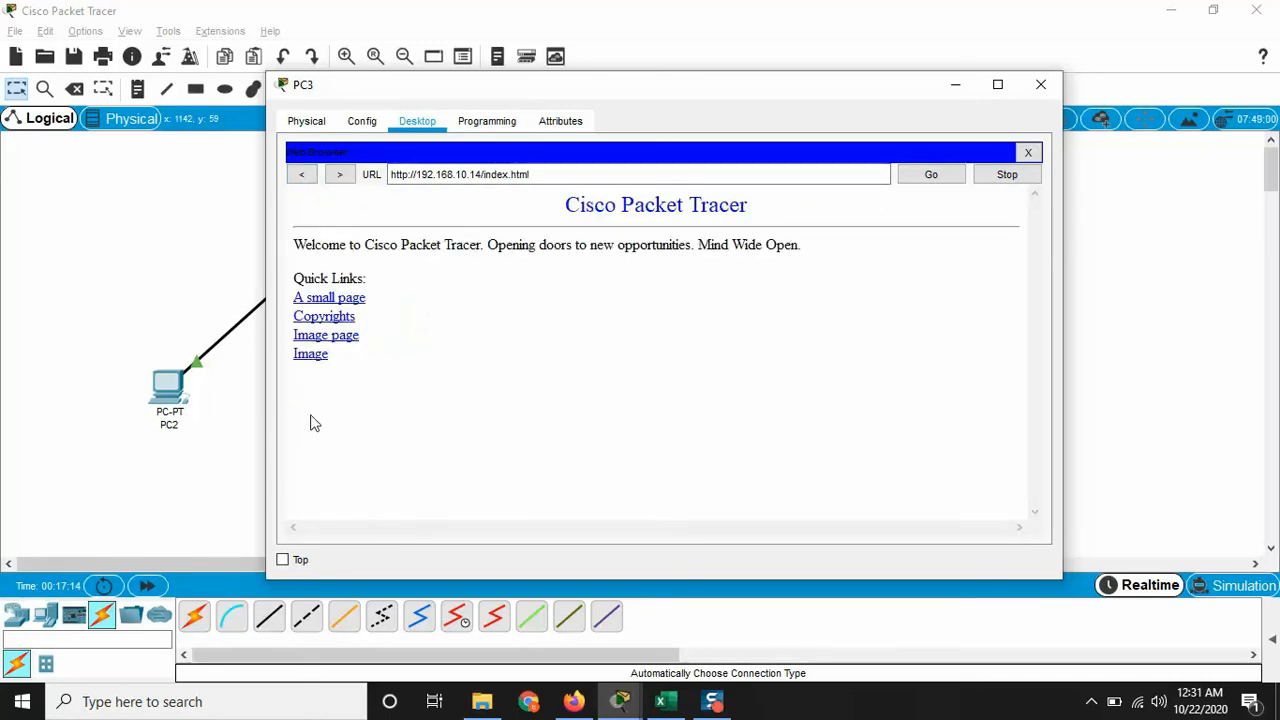
{"action": "left_click", "coordinate": [318, 354]}
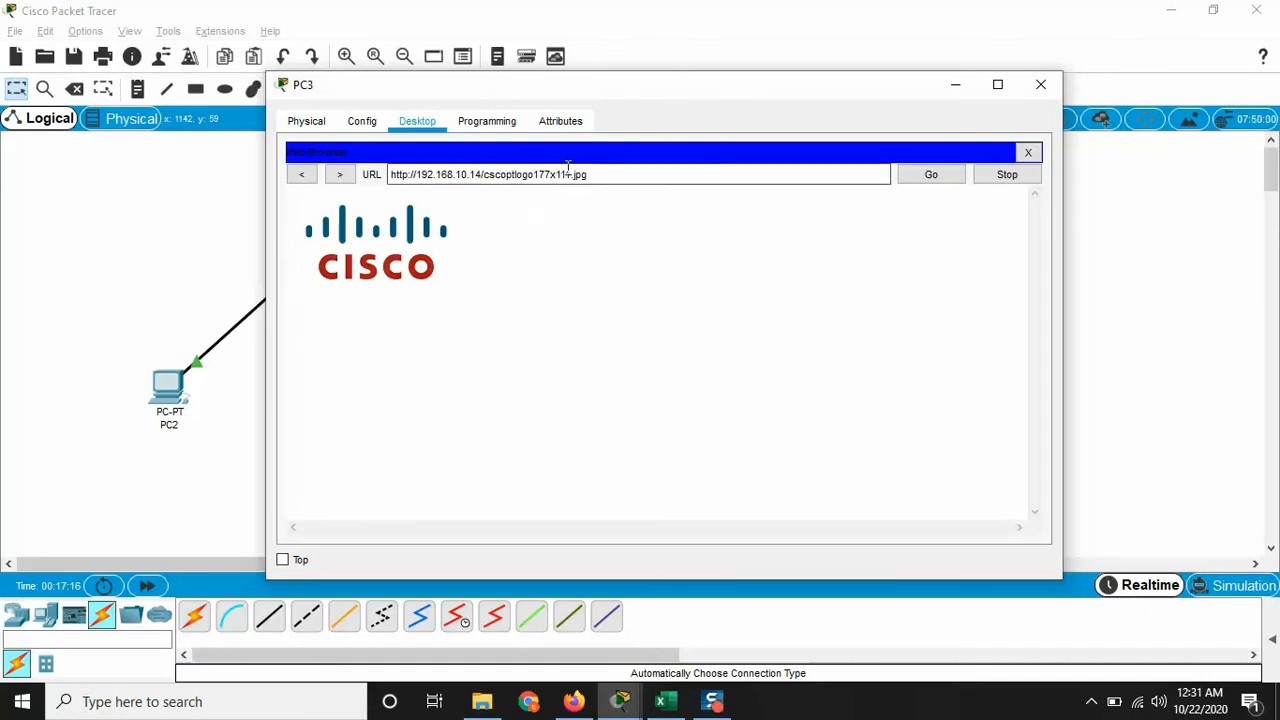
{"action": "left_click", "coordinate": [301, 174]}
{"action": "left_click", "coordinate": [318, 337]}
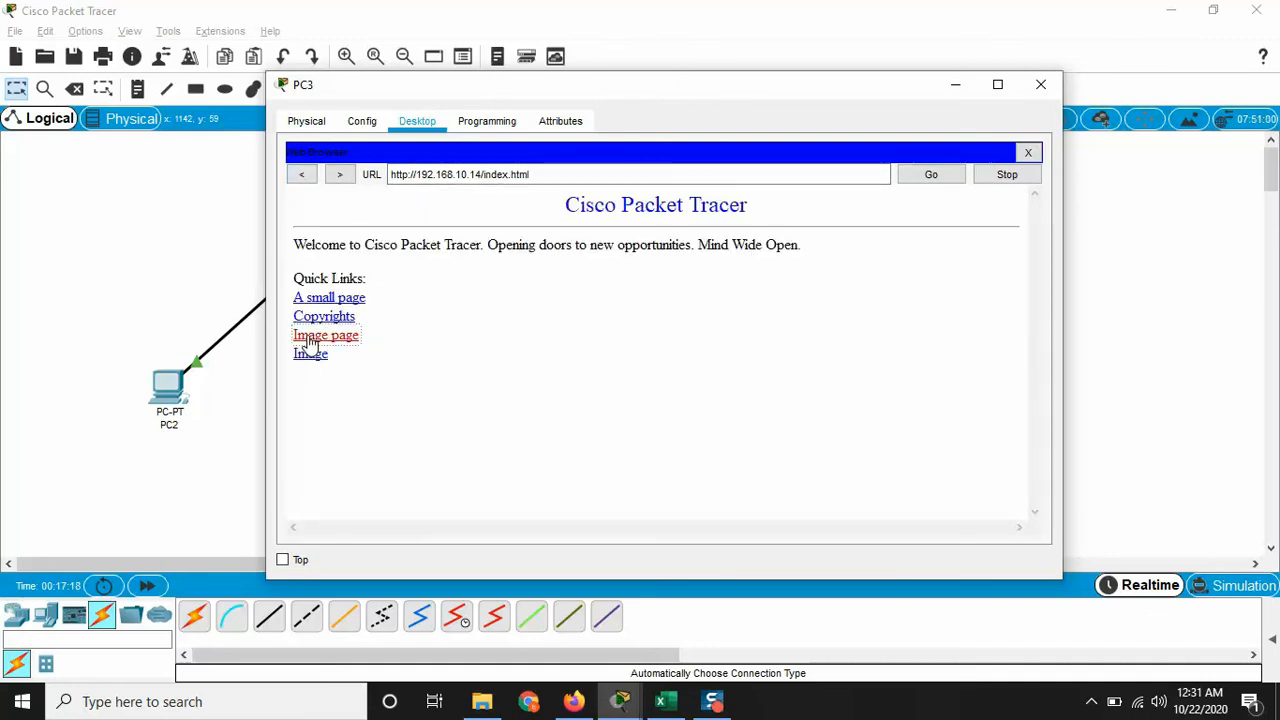
{"action": "left_click", "coordinate": [310, 414]}
{"action": "left_click", "coordinate": [325, 300]}
{"action": "left_click", "coordinate": [309, 222]}
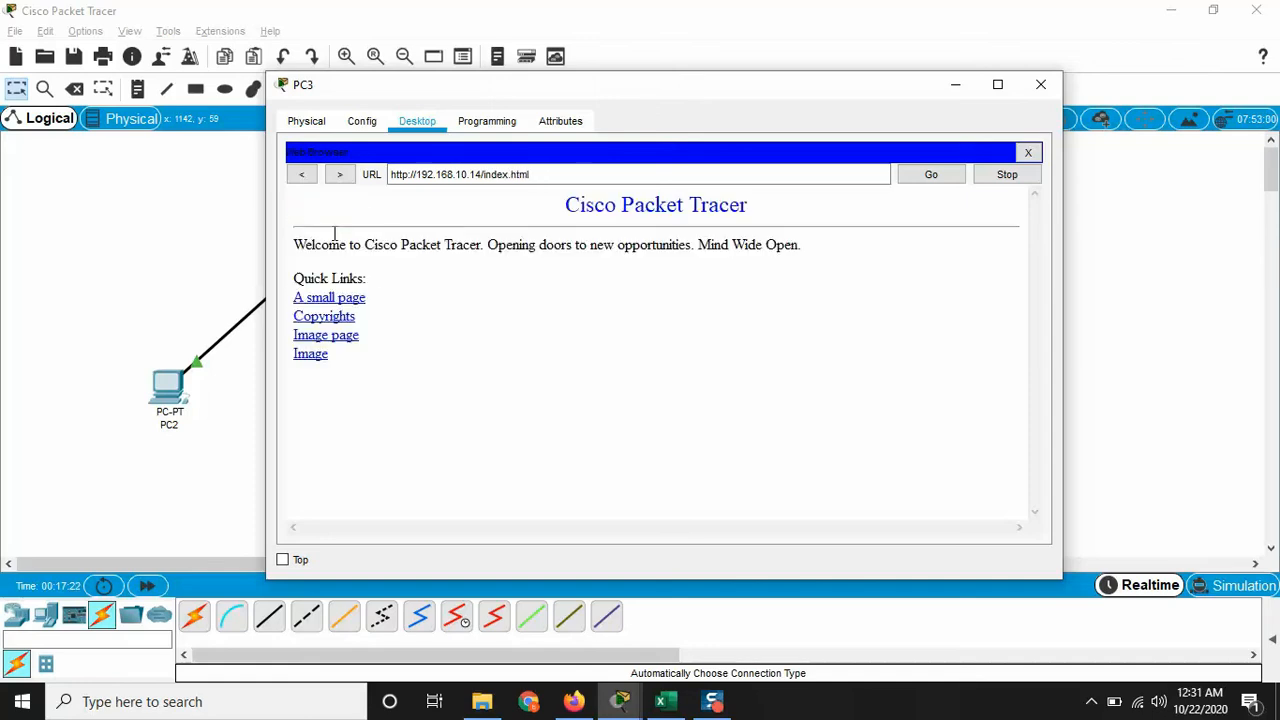
{"action": "left_click", "coordinate": [1040, 88]}
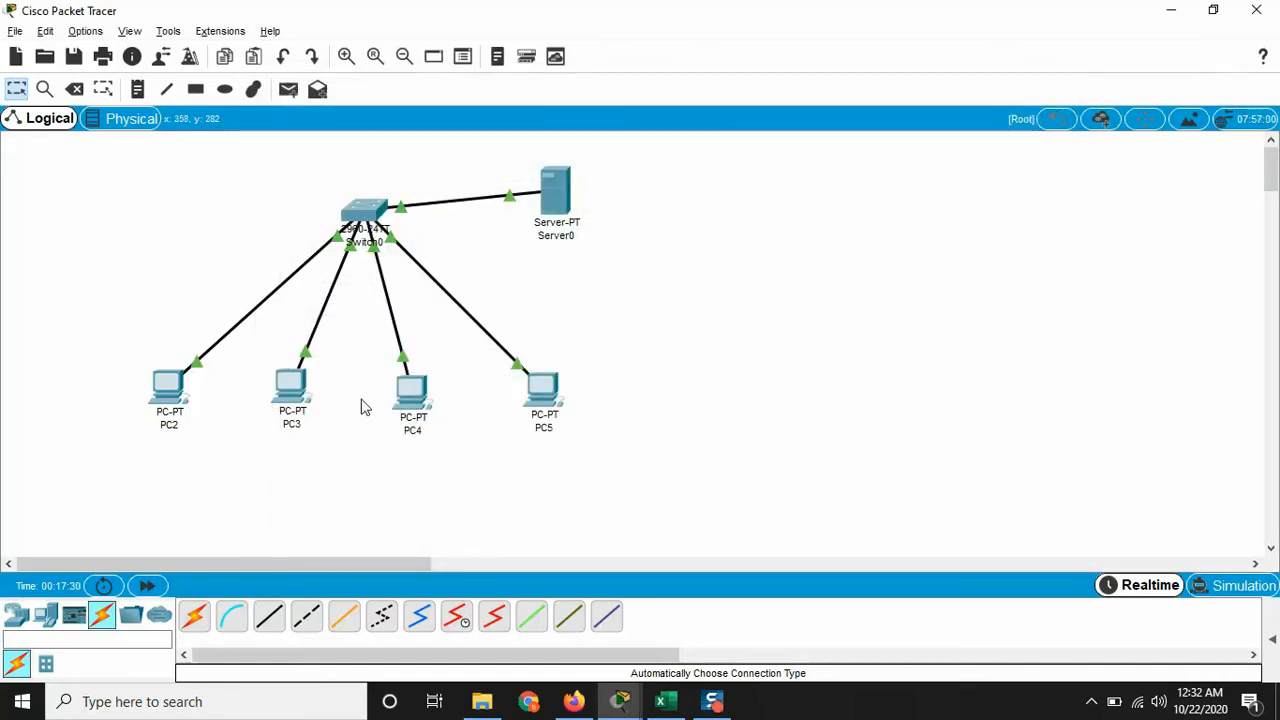
Check PC4's IP configuration and close its window
{"action": "left_click", "coordinate": [409, 403]}
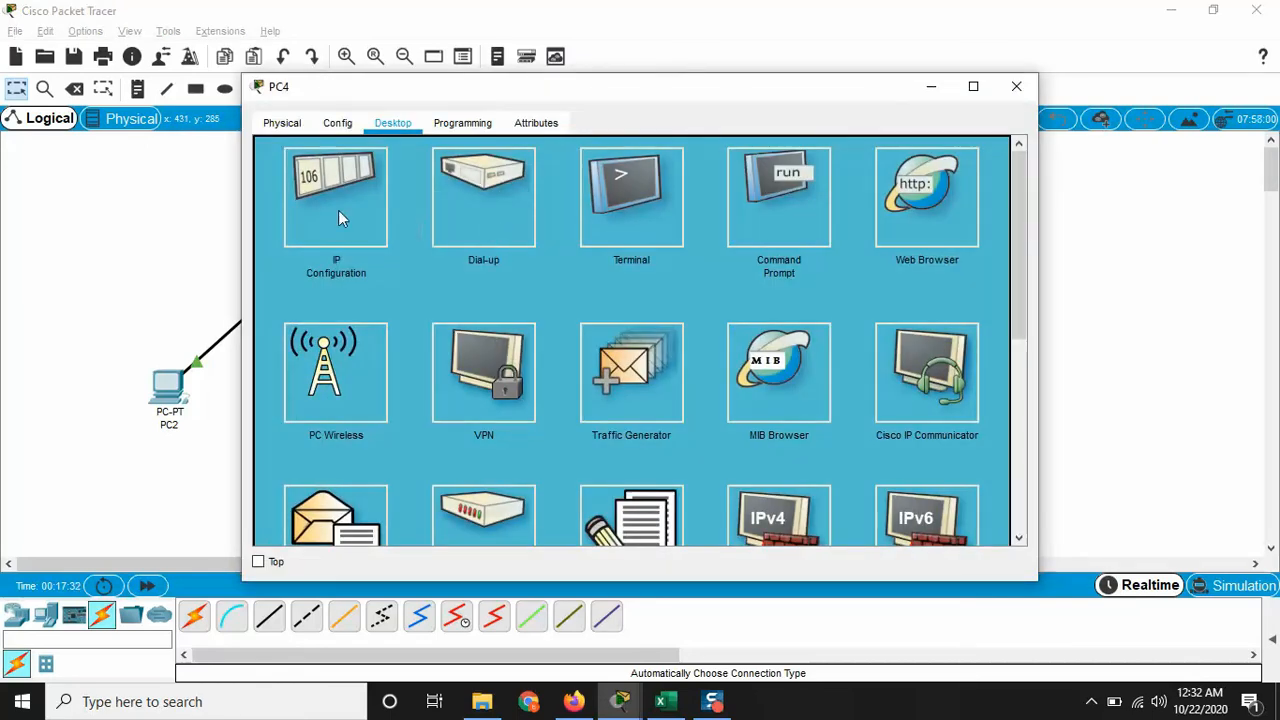
{"action": "left_click", "coordinate": [338, 210]}
{"action": "left_click", "coordinate": [1005, 88]}
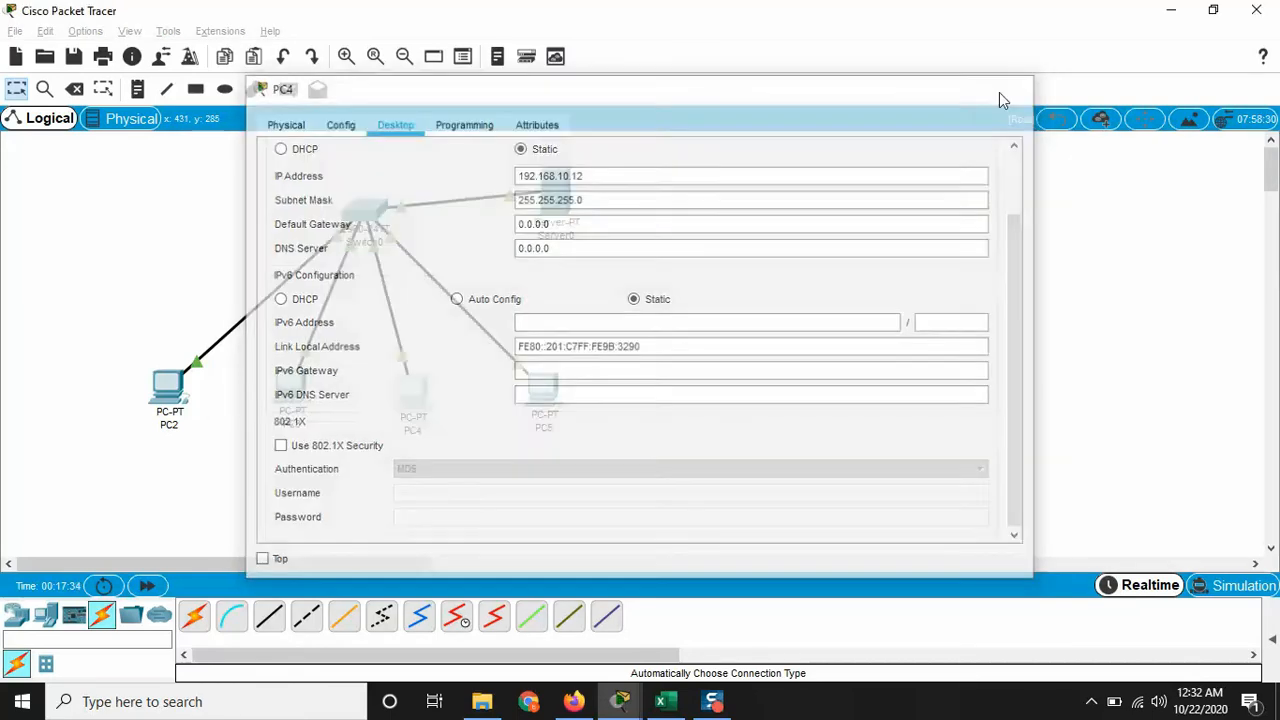
Ping Server0 at 192.168.10.14 from PC4's command prompt, and close the PC4 window
{"action": "left_click", "coordinate": [413, 395]}
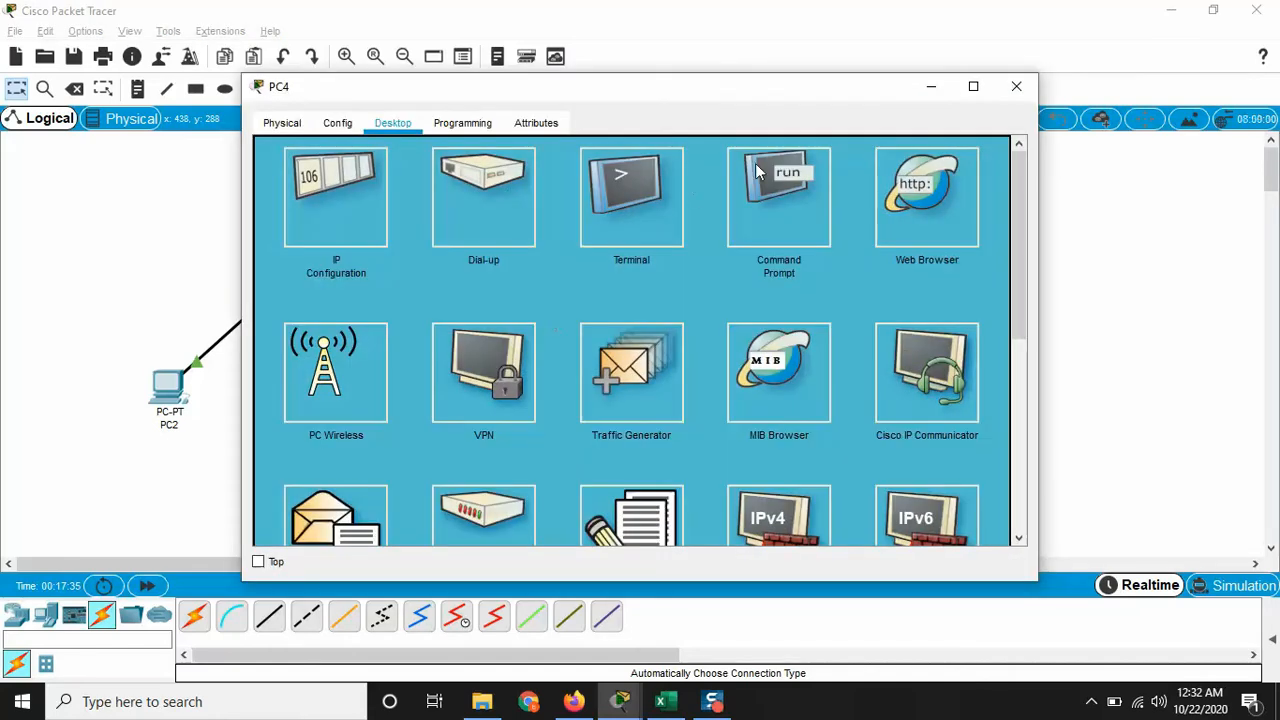
{"action": "left_click", "coordinate": [780, 198]}
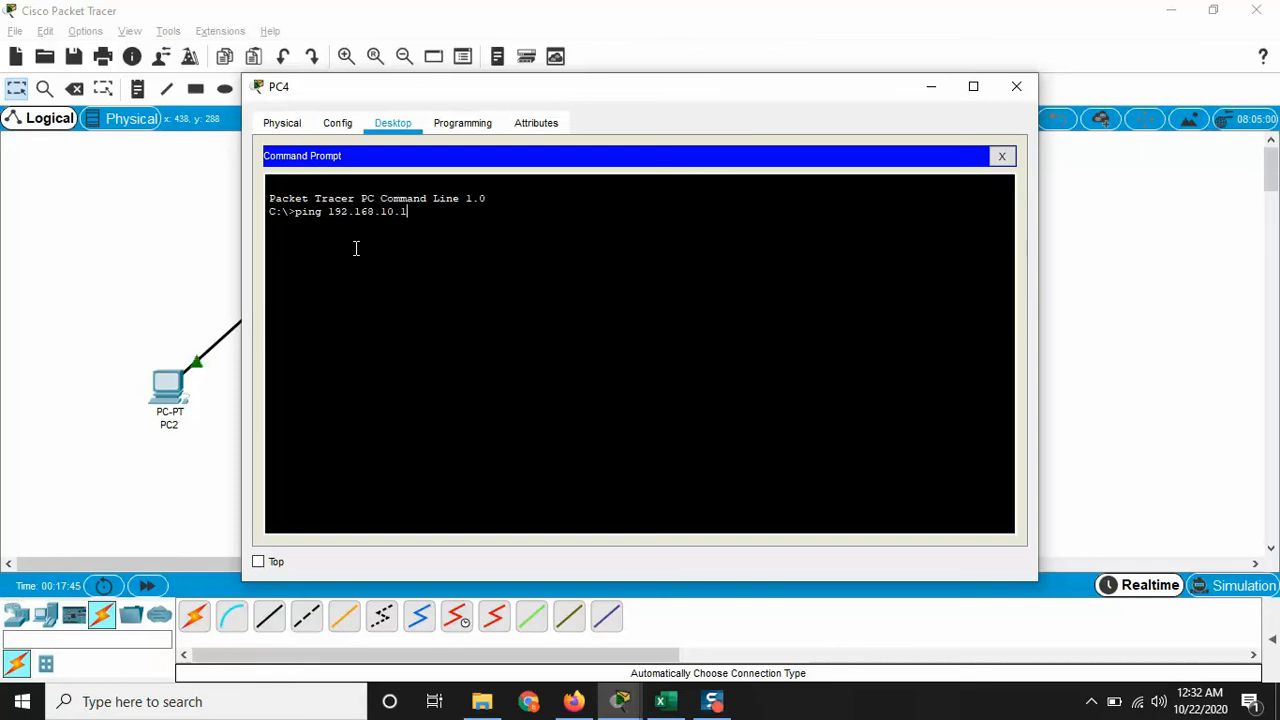
{"action": "key", "text": "Return"}
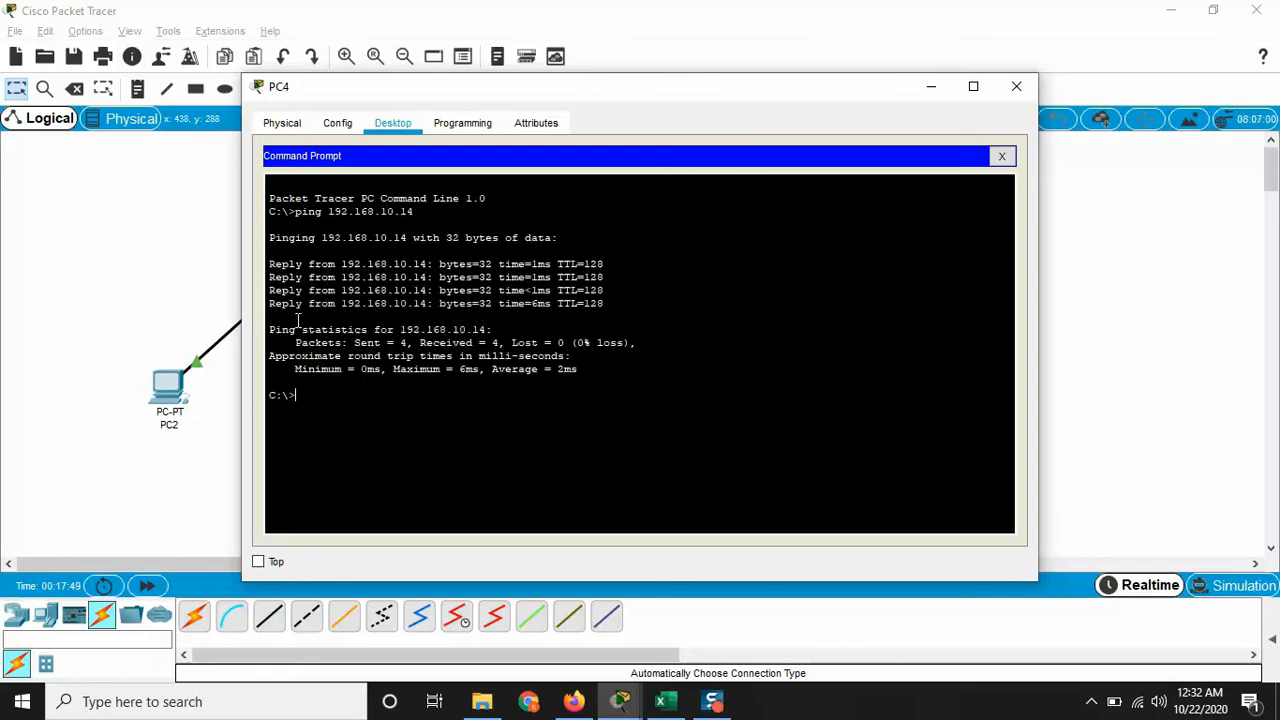
{"action": "left_click", "coordinate": [1016, 86]}
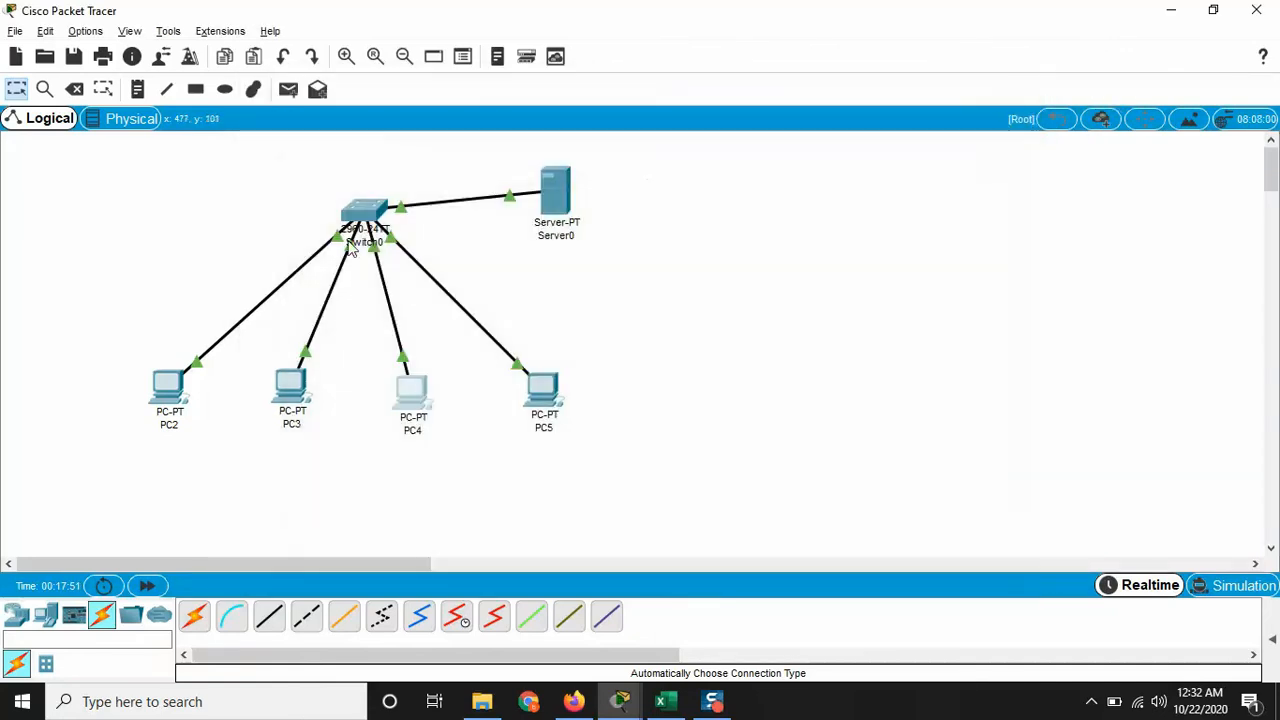
Send a simple PDU from PC3 to Server0, play it in simulation mode, and return to realtime mode
{"action": "left_click", "coordinate": [288, 89]}
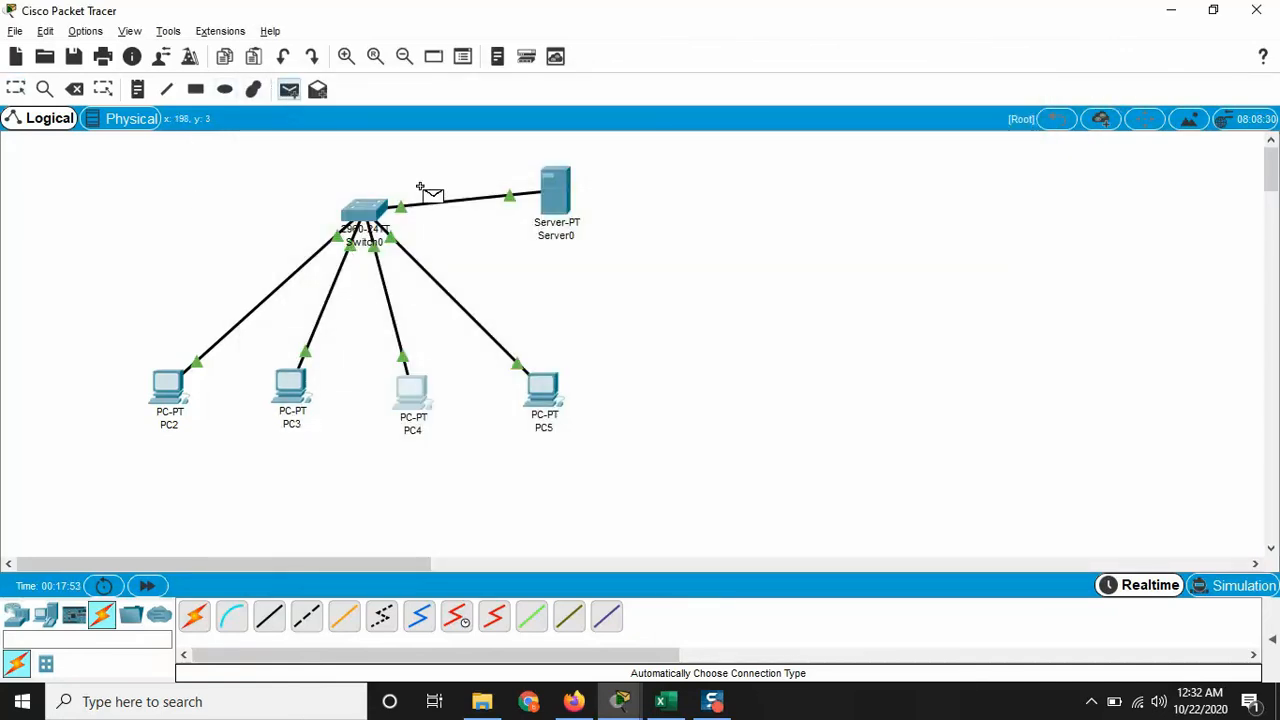
{"action": "left_click", "coordinate": [292, 388]}
{"action": "left_click", "coordinate": [557, 190]}
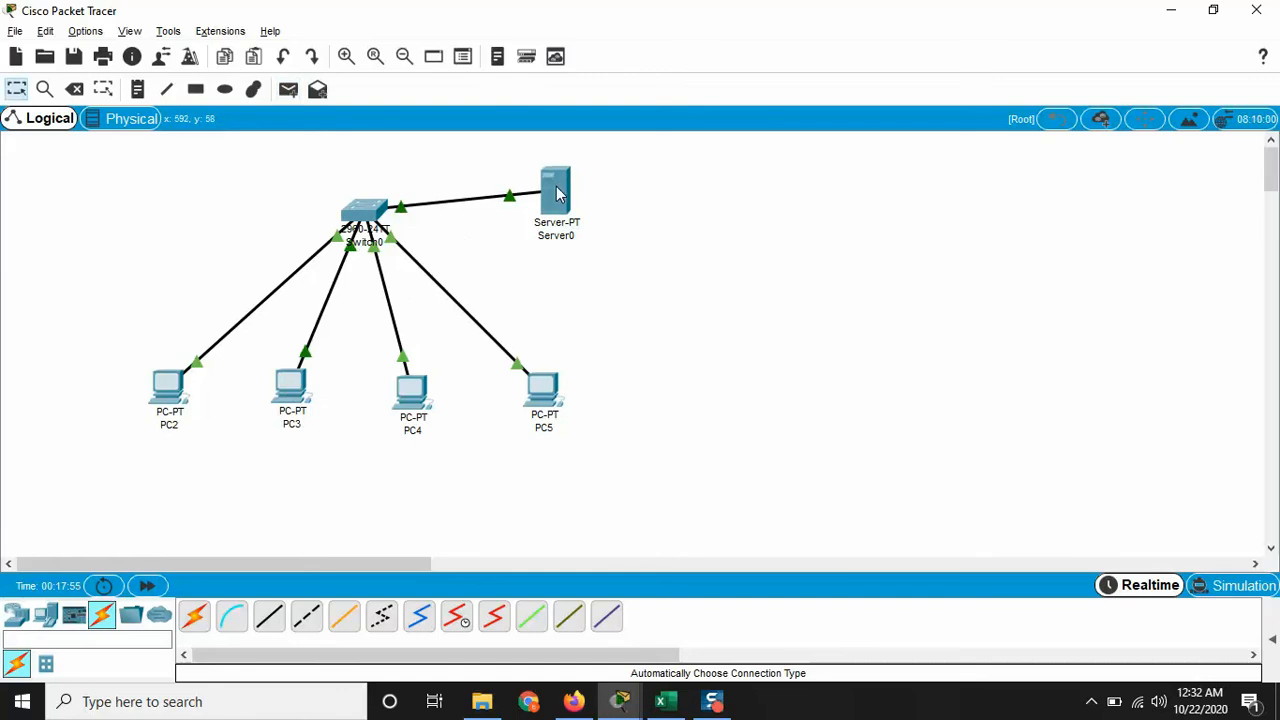
{"action": "left_click", "coordinate": [1240, 586]}
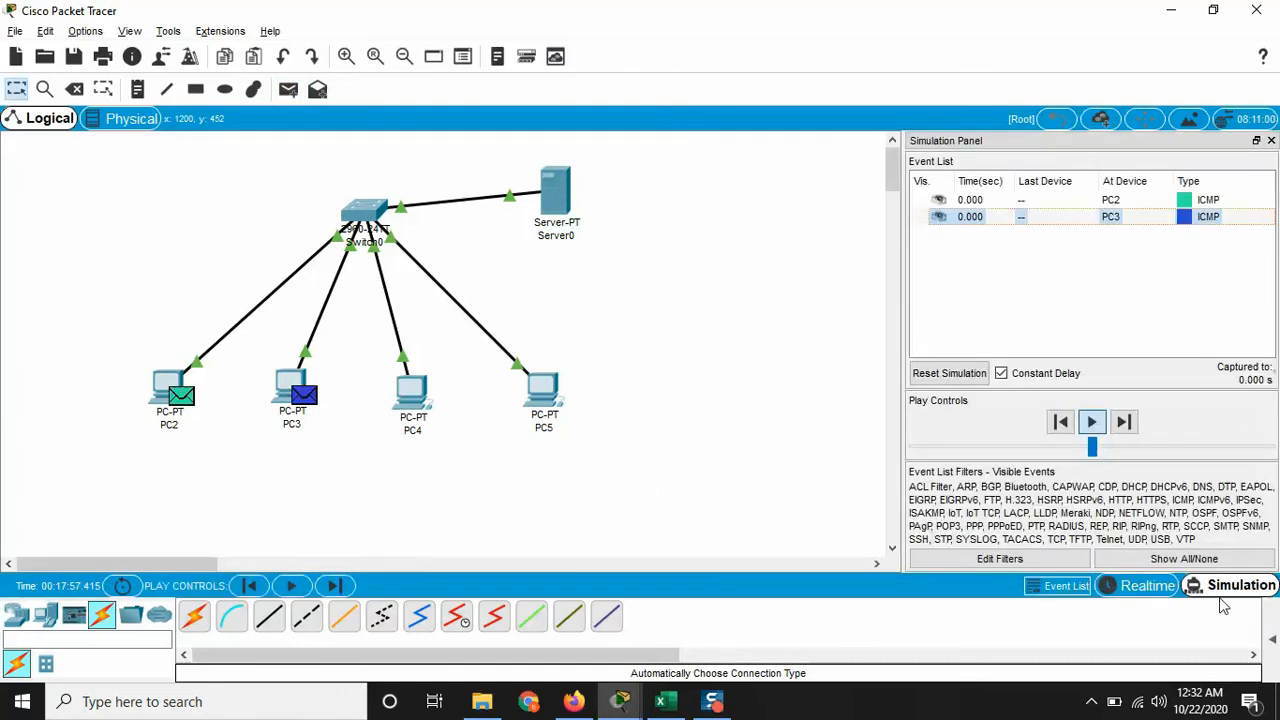
{"action": "left_click", "coordinate": [1091, 424]}
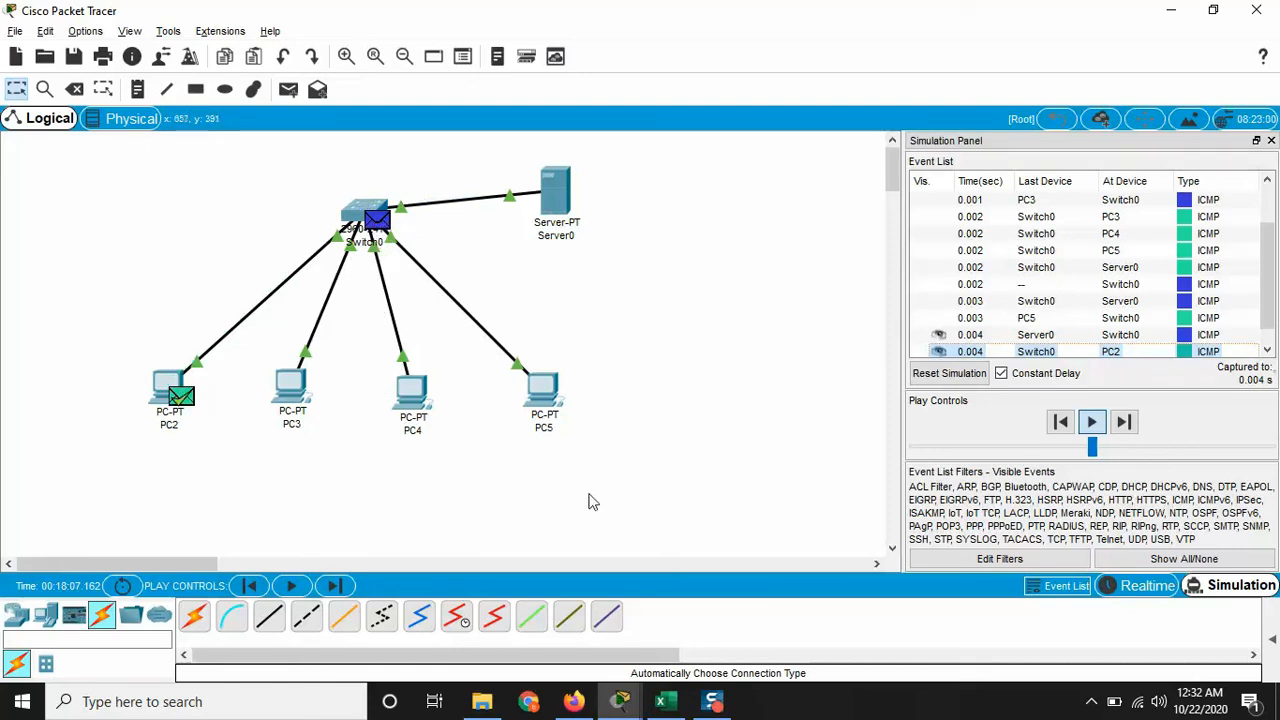
{"action": "left_click", "coordinate": [1141, 590]}
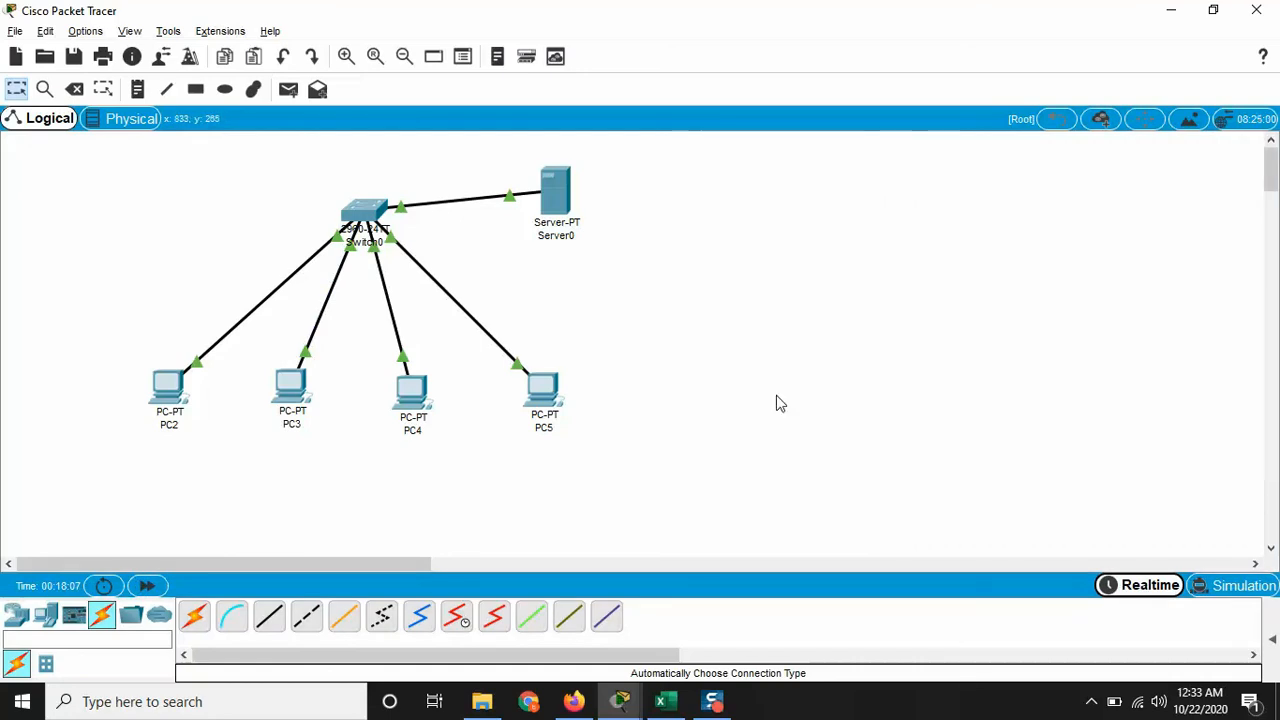
Move Server0 slightly down and to the right, about level with Switch0
{"action": "left_click_drag", "start_coordinate": [556, 203], "coordinate": [566, 220]}
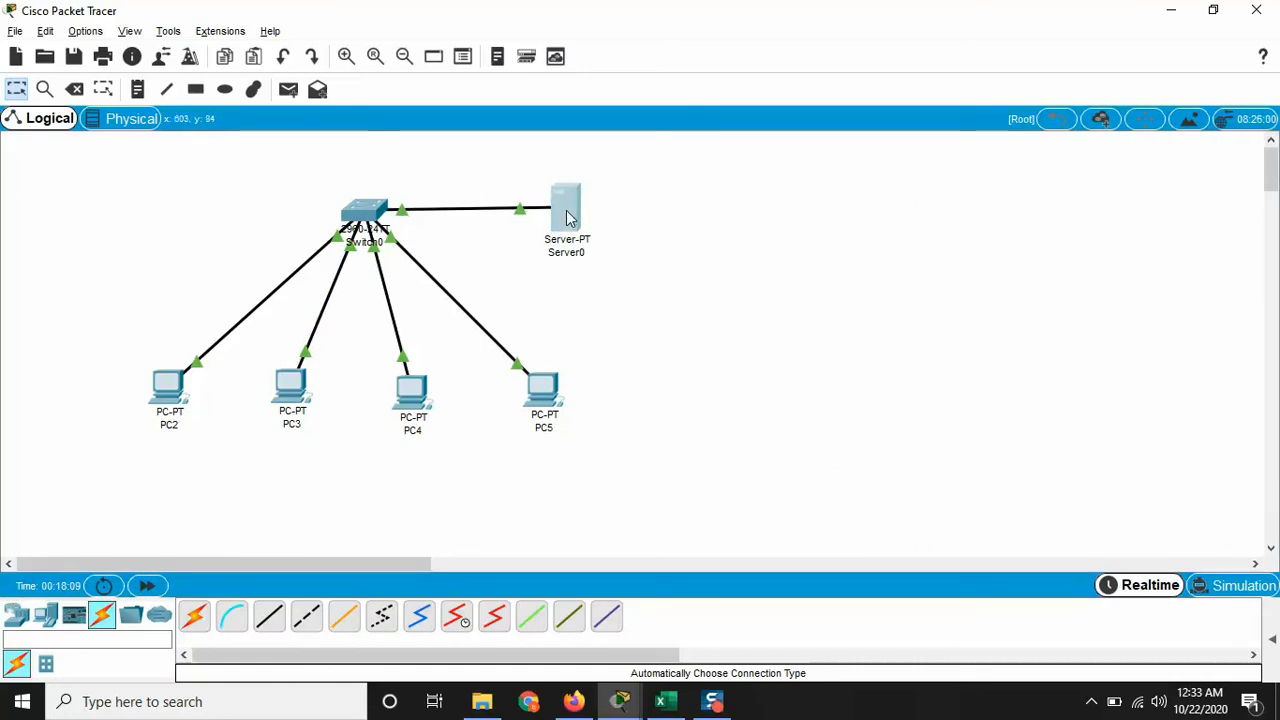